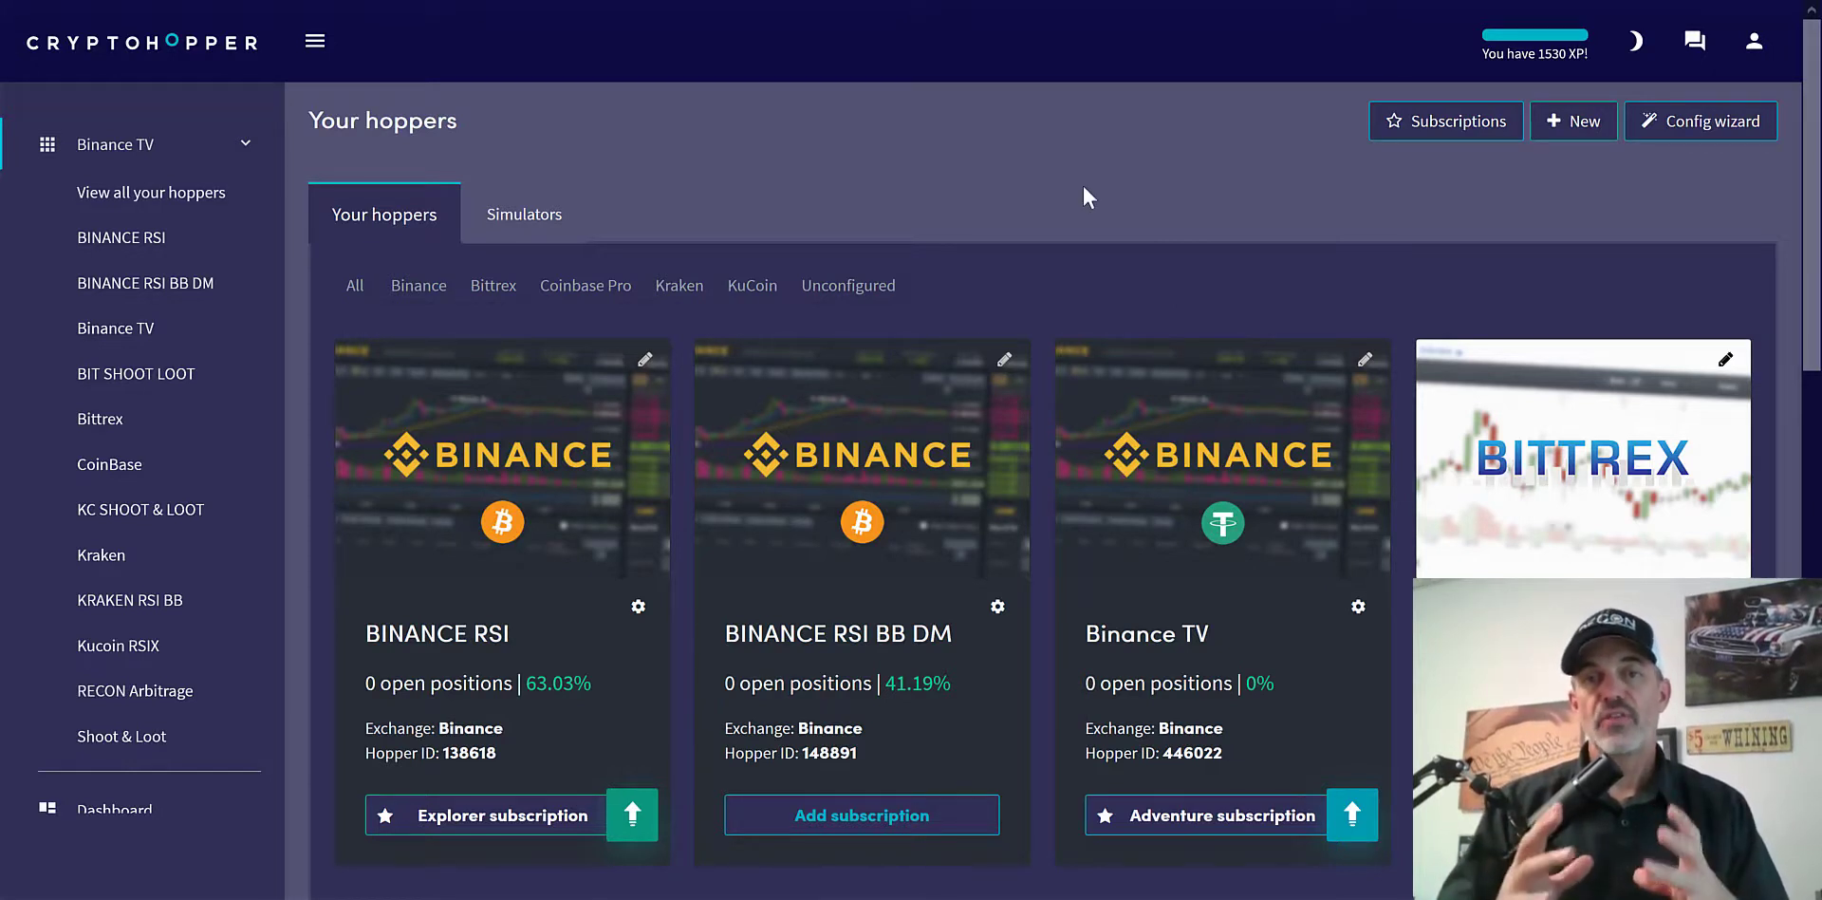
# Open the Binance TV hopper and go to its Baseconfig page under Config.
pyautogui.click(1189, 406)
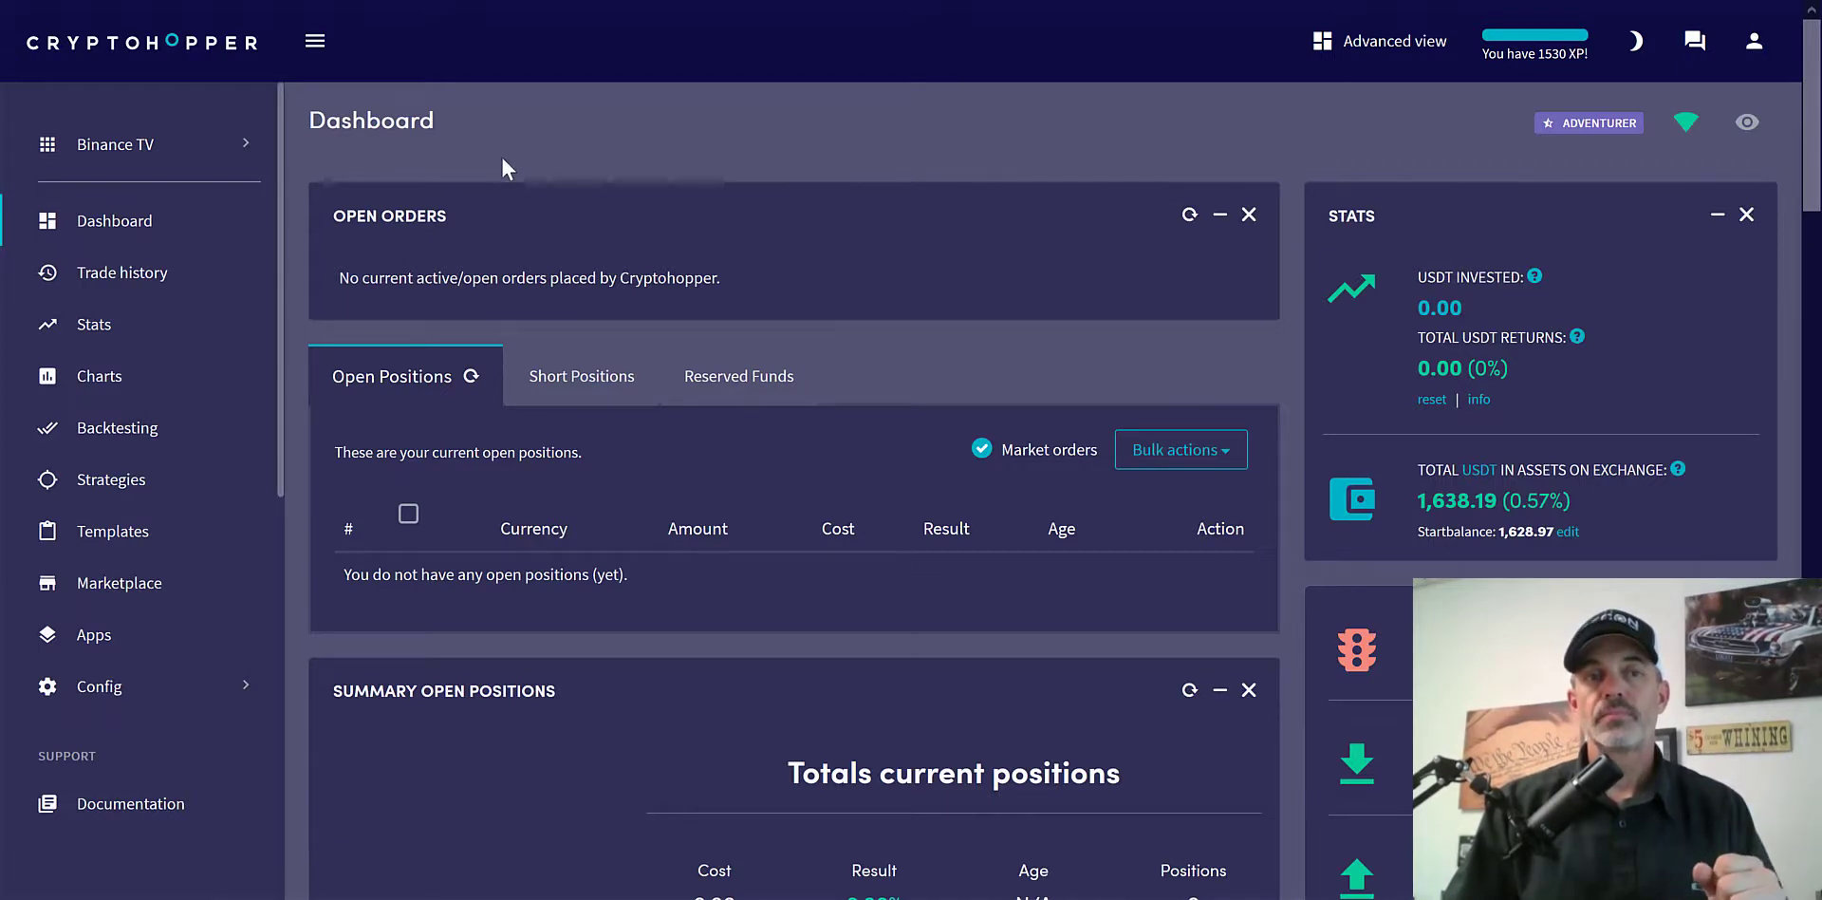
pyautogui.click(100, 690)
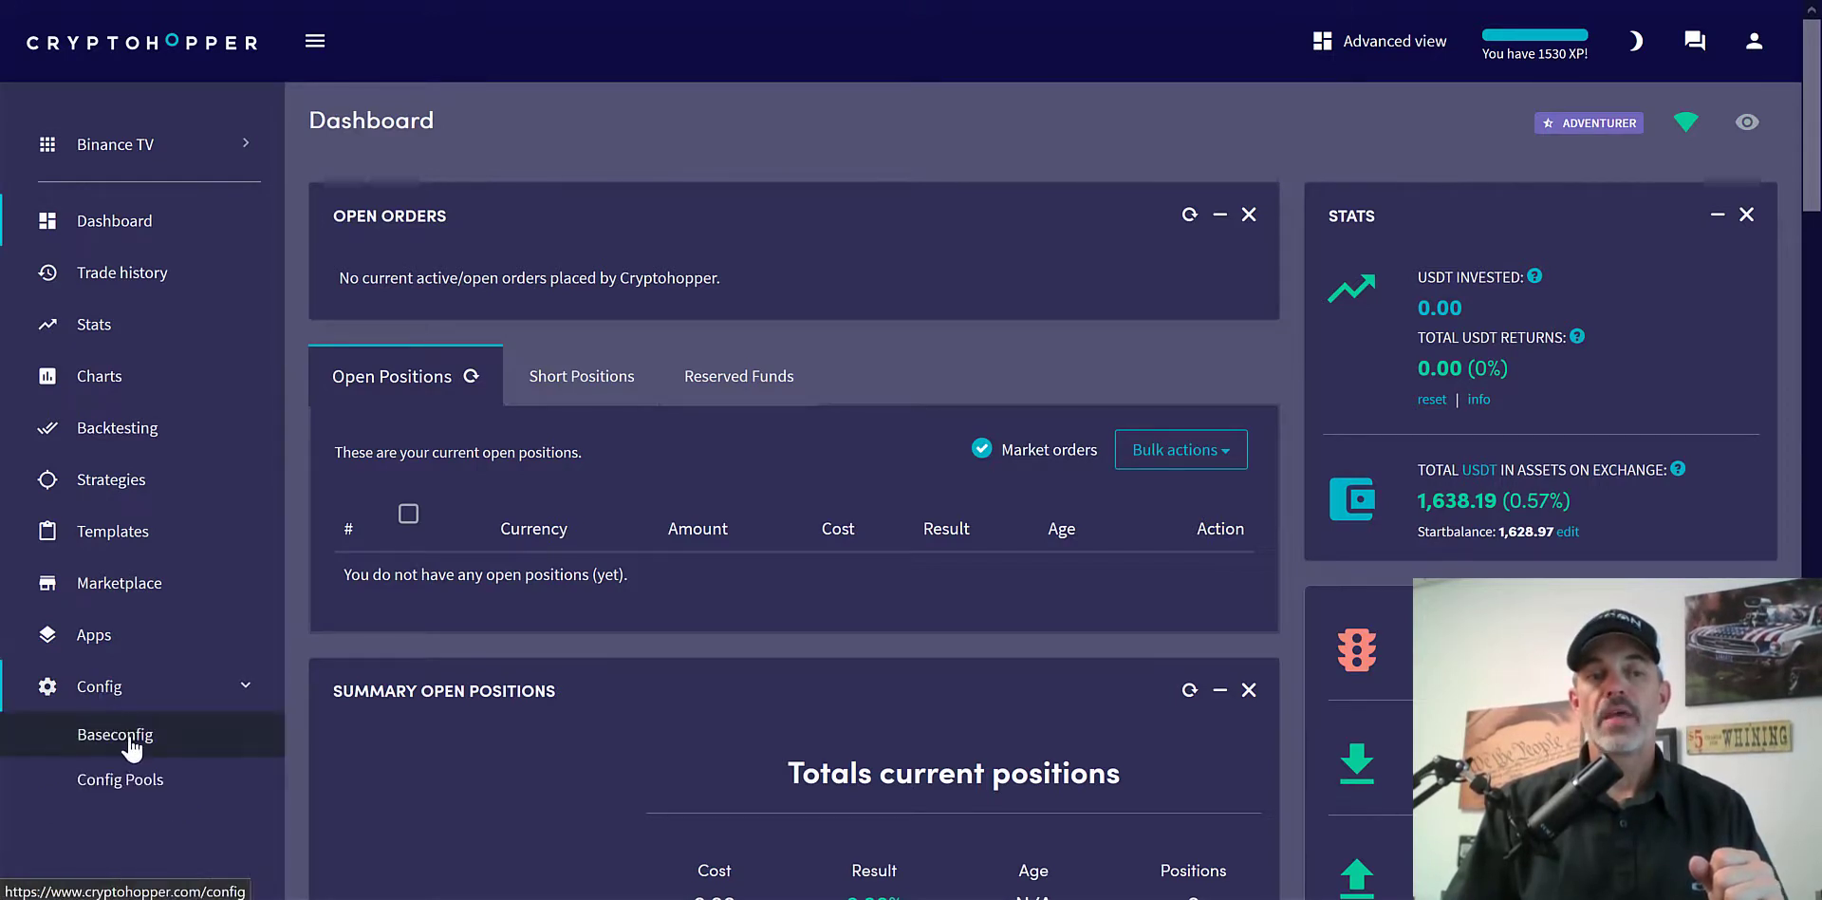
pyautogui.click(130, 741)
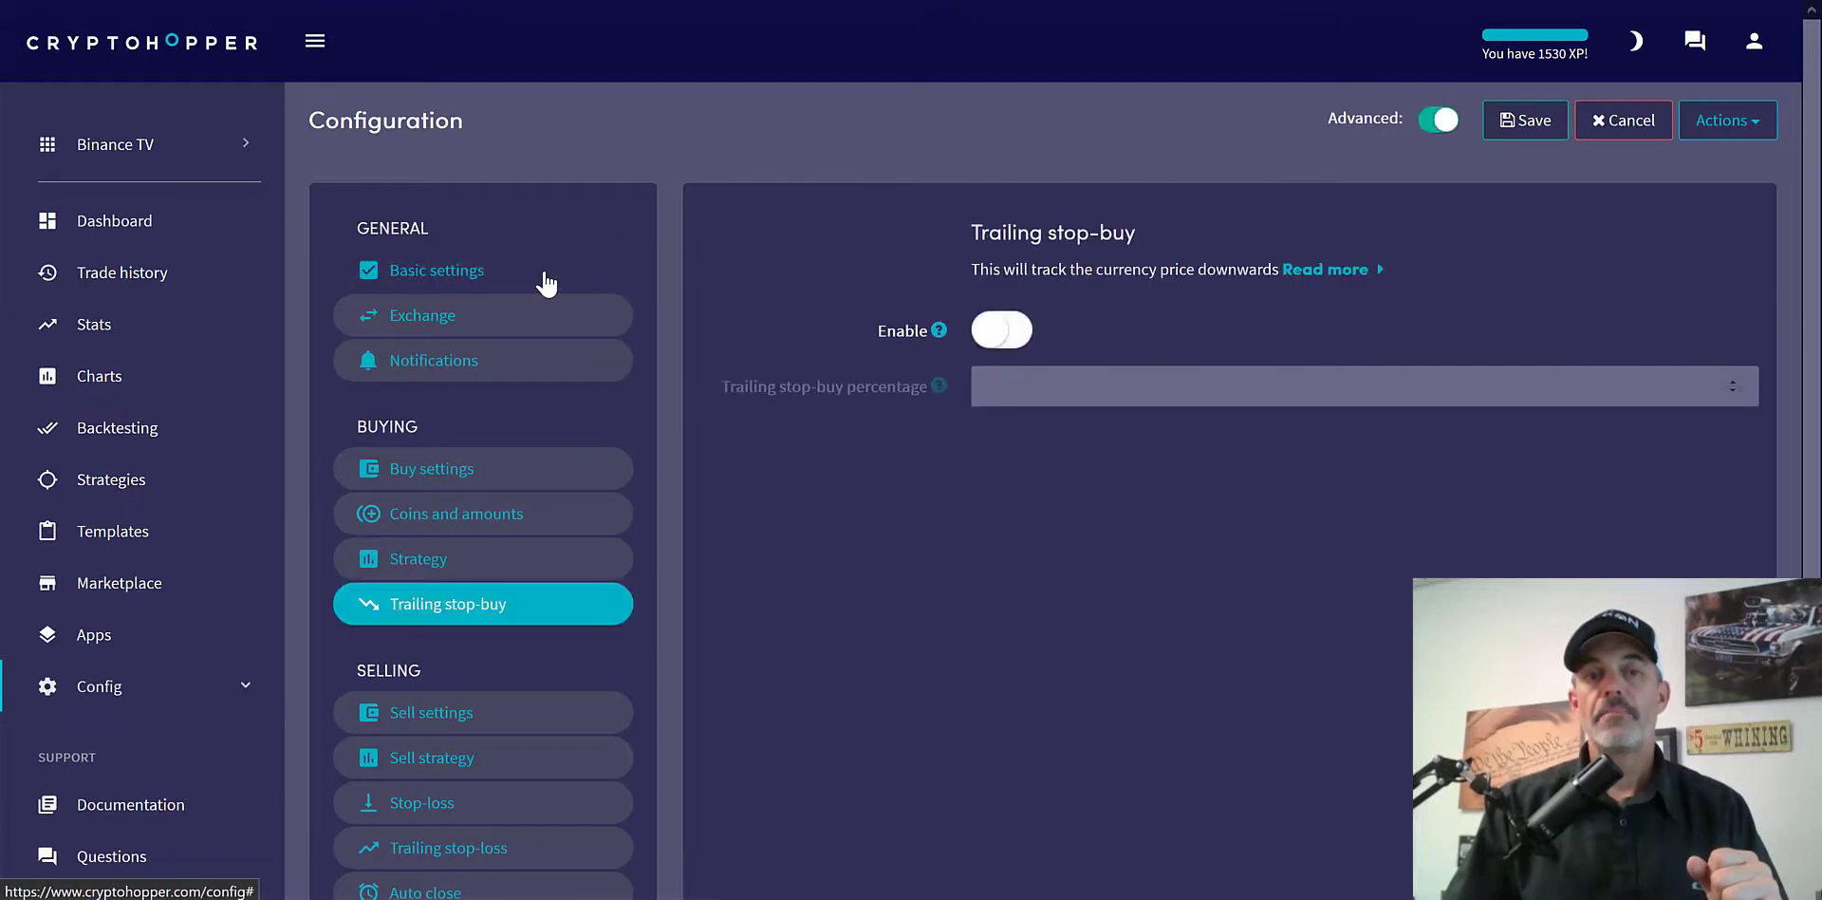
# Review the Binance TV hopper's basic and exchange settings, ending on Buy settings (Market orders, 4% per coin).
pyautogui.click(541, 281)
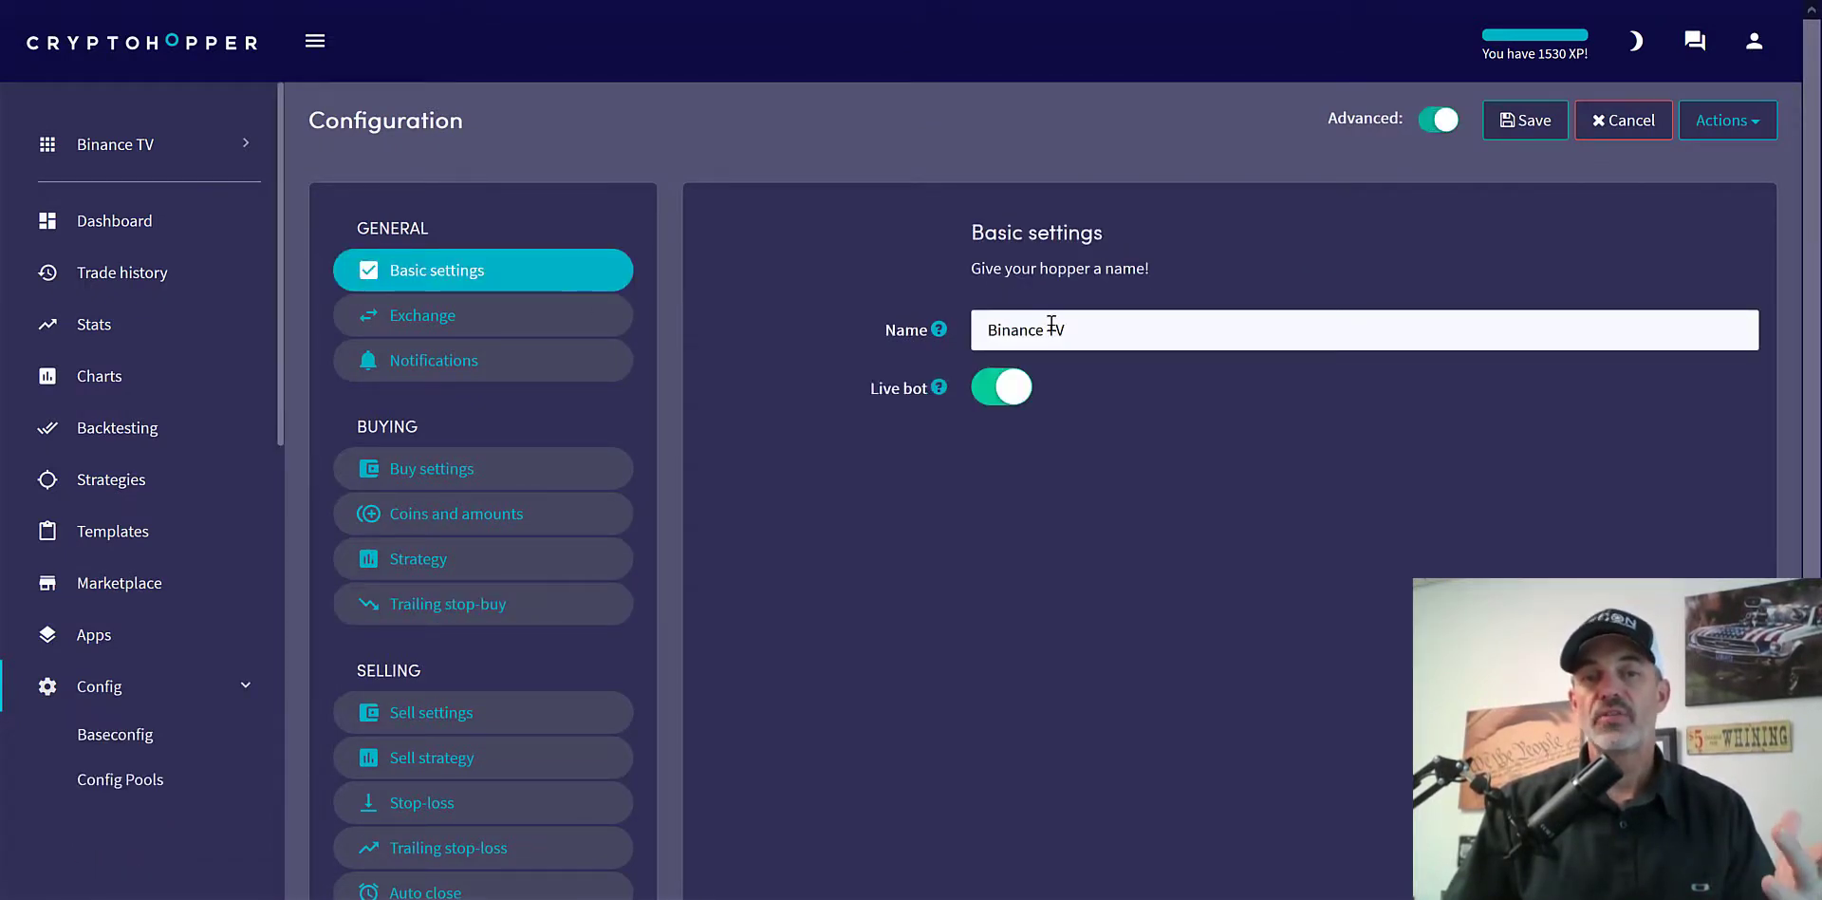
pyautogui.click(441, 327)
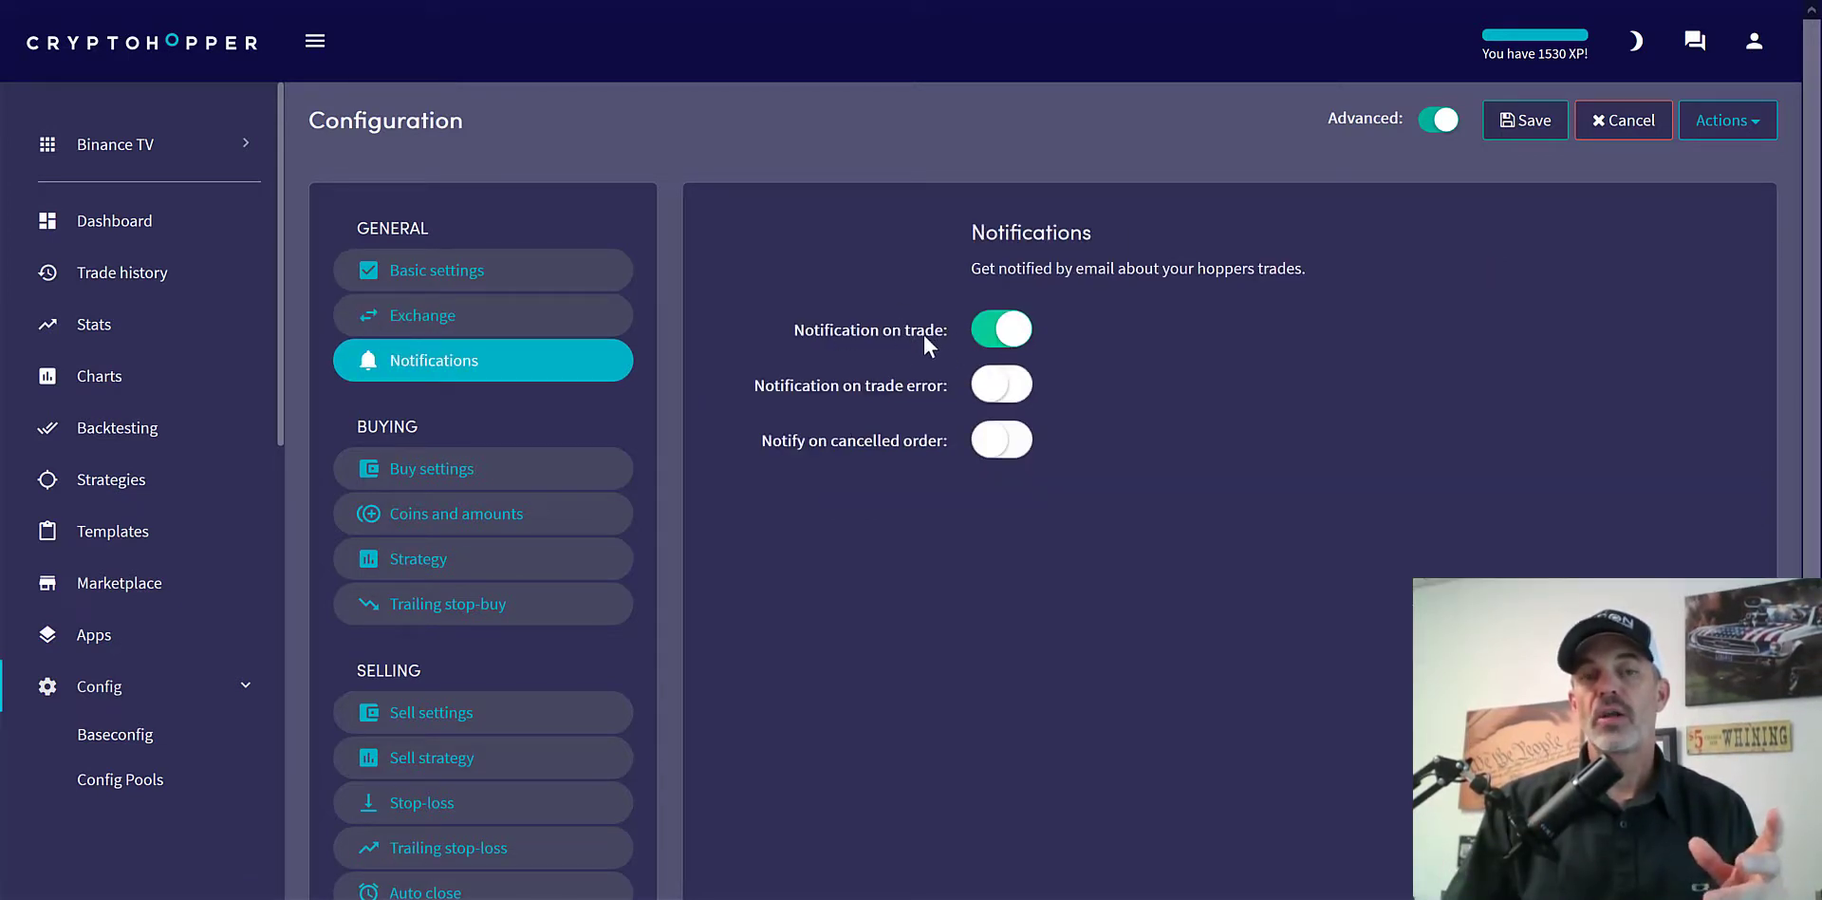
pyautogui.click(516, 476)
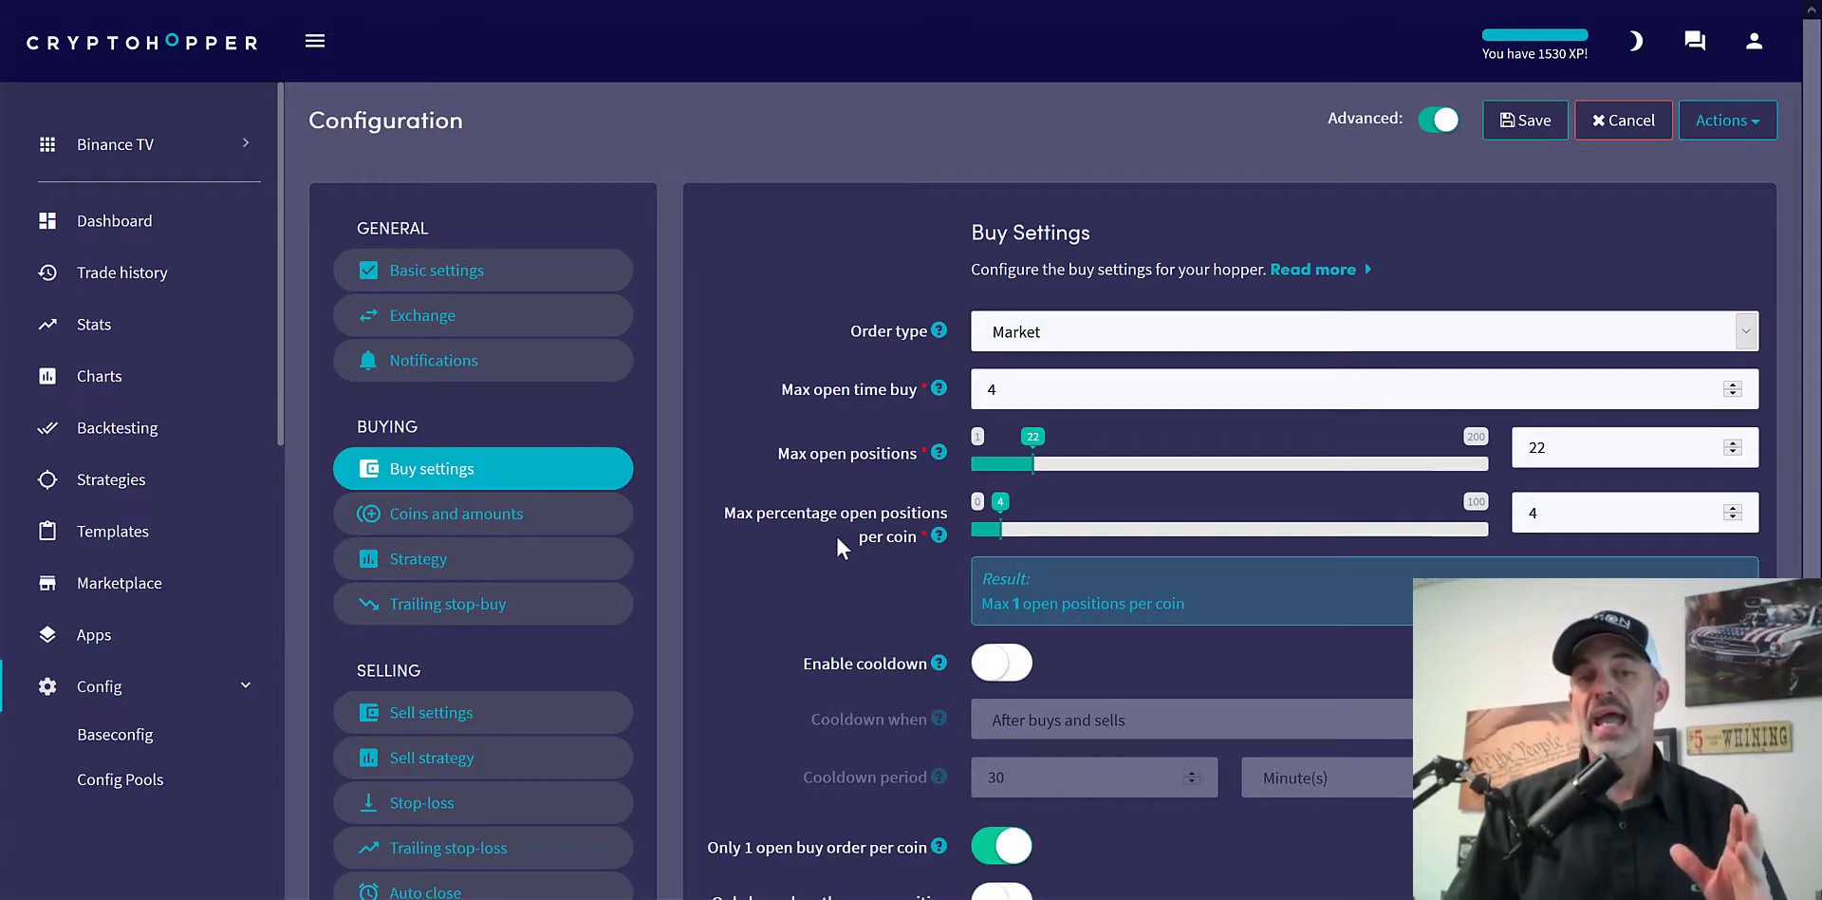
pyautogui.moveTo(979, 598); pyautogui.dragTo(1185, 595)
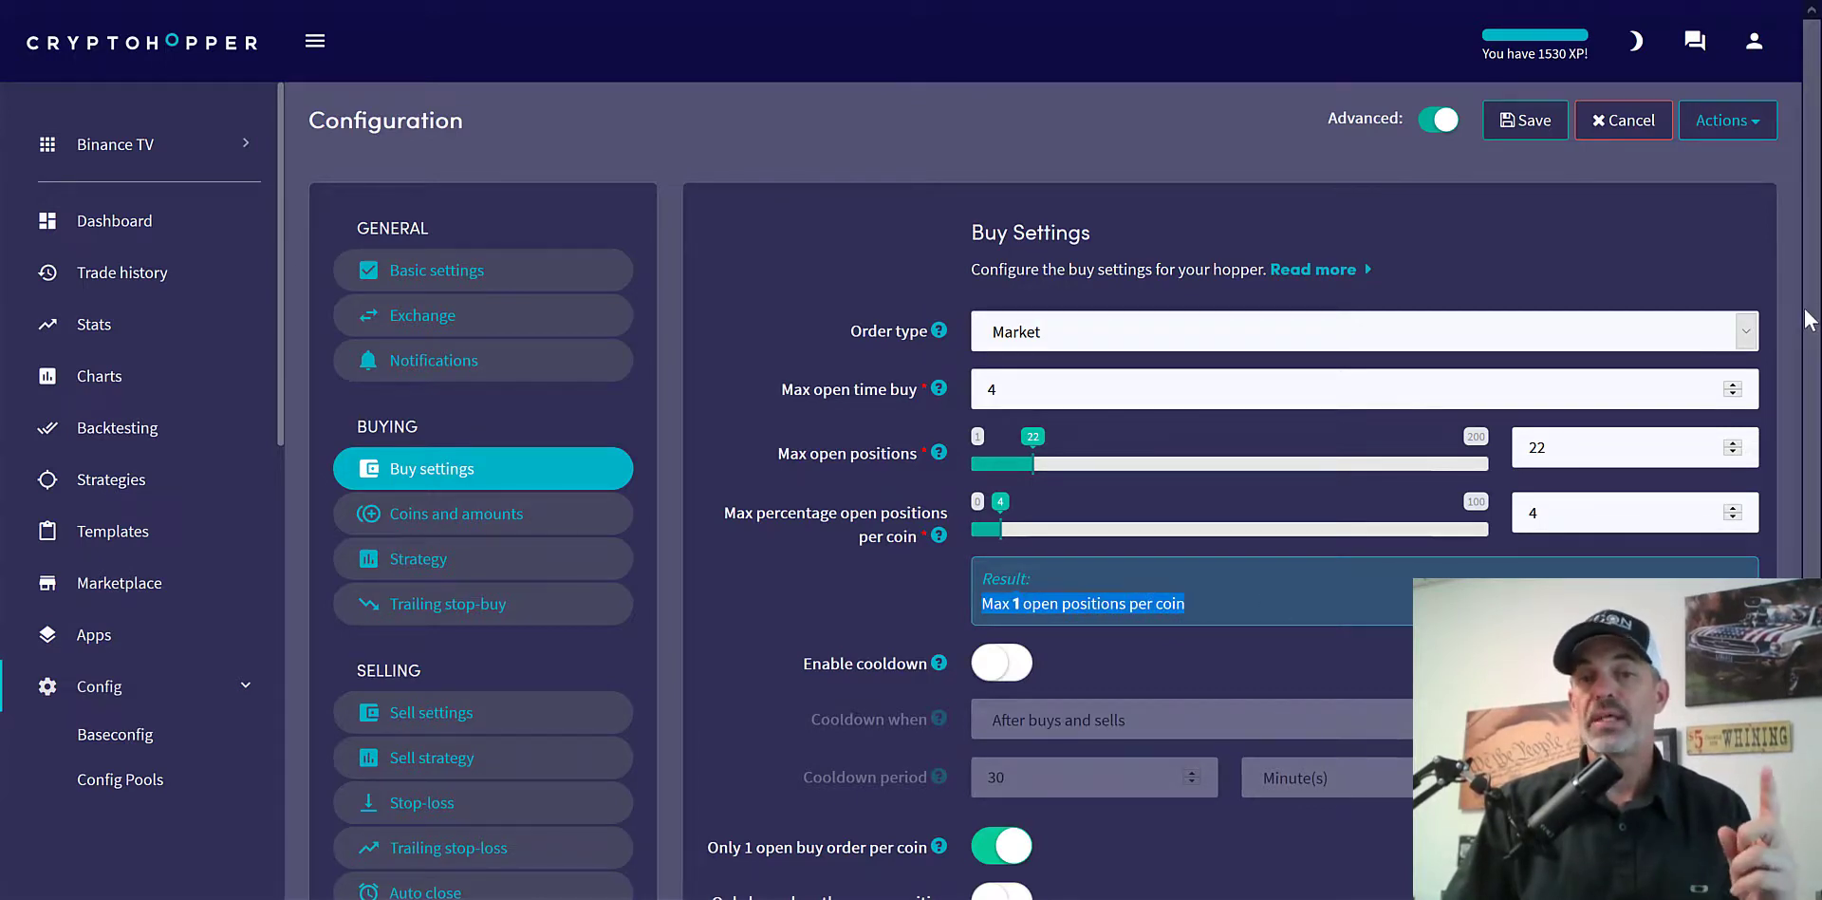
pyautogui.scroll(-3, 1808, 318)
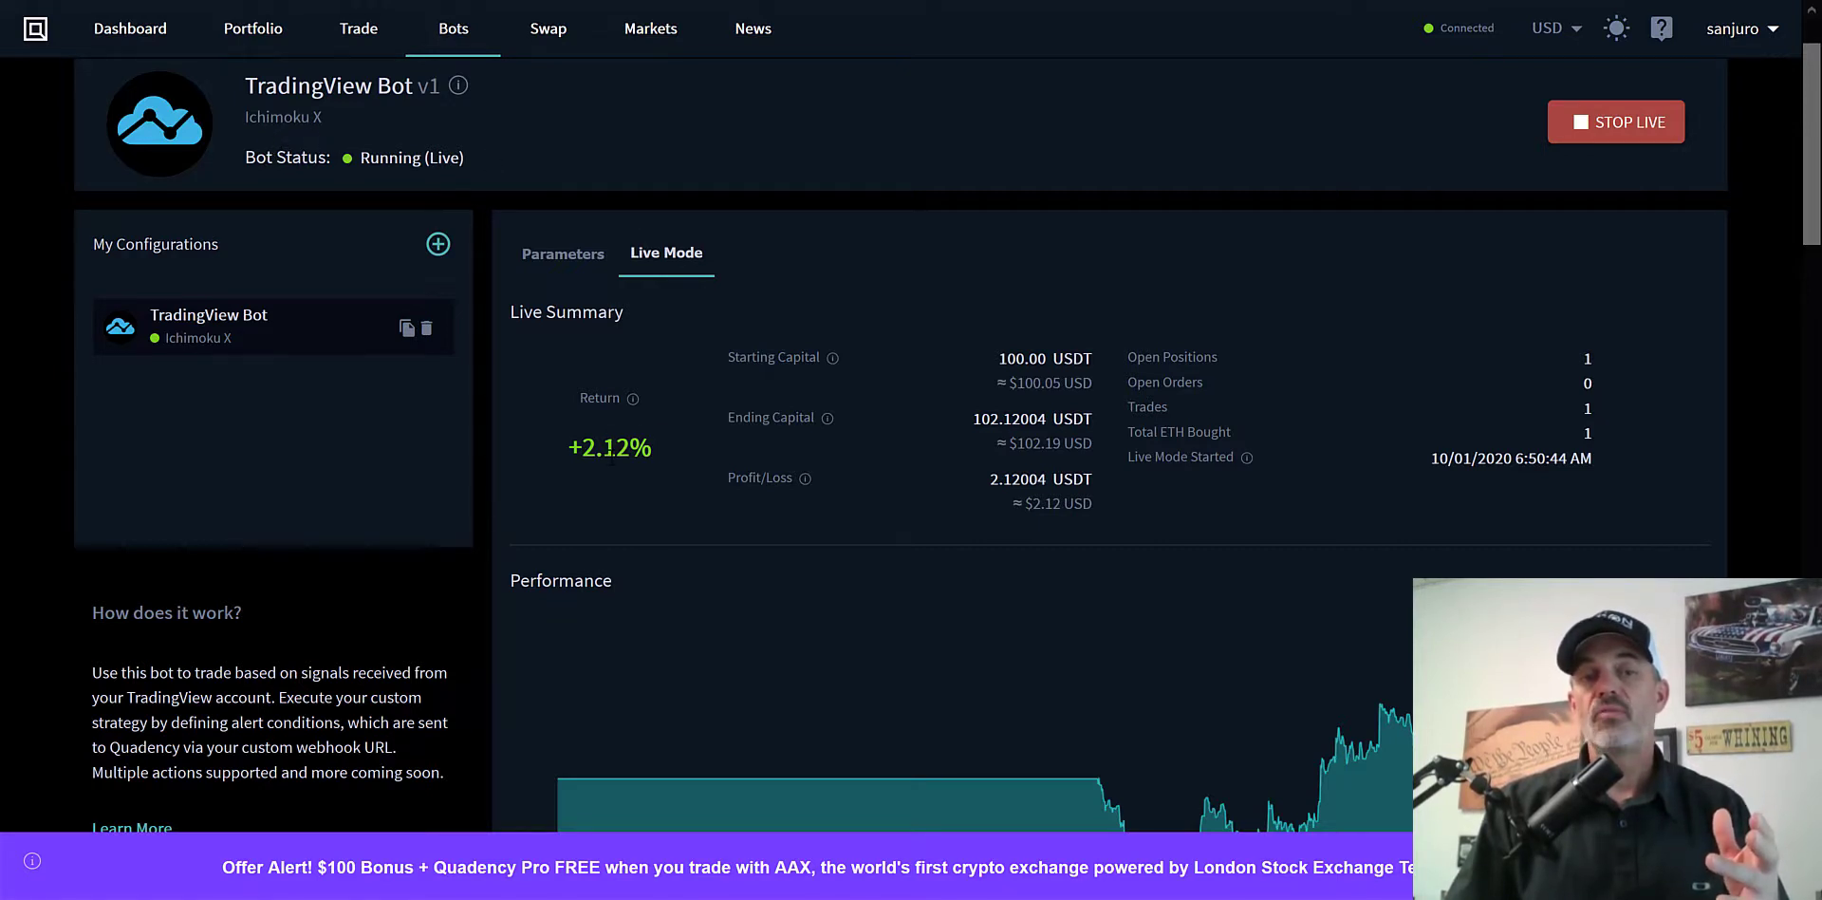
# Bring up the Quadency TradingView Bot's Live Mode summary for the Ichimoku X configuration.
pyautogui.moveTo(1097, 774)
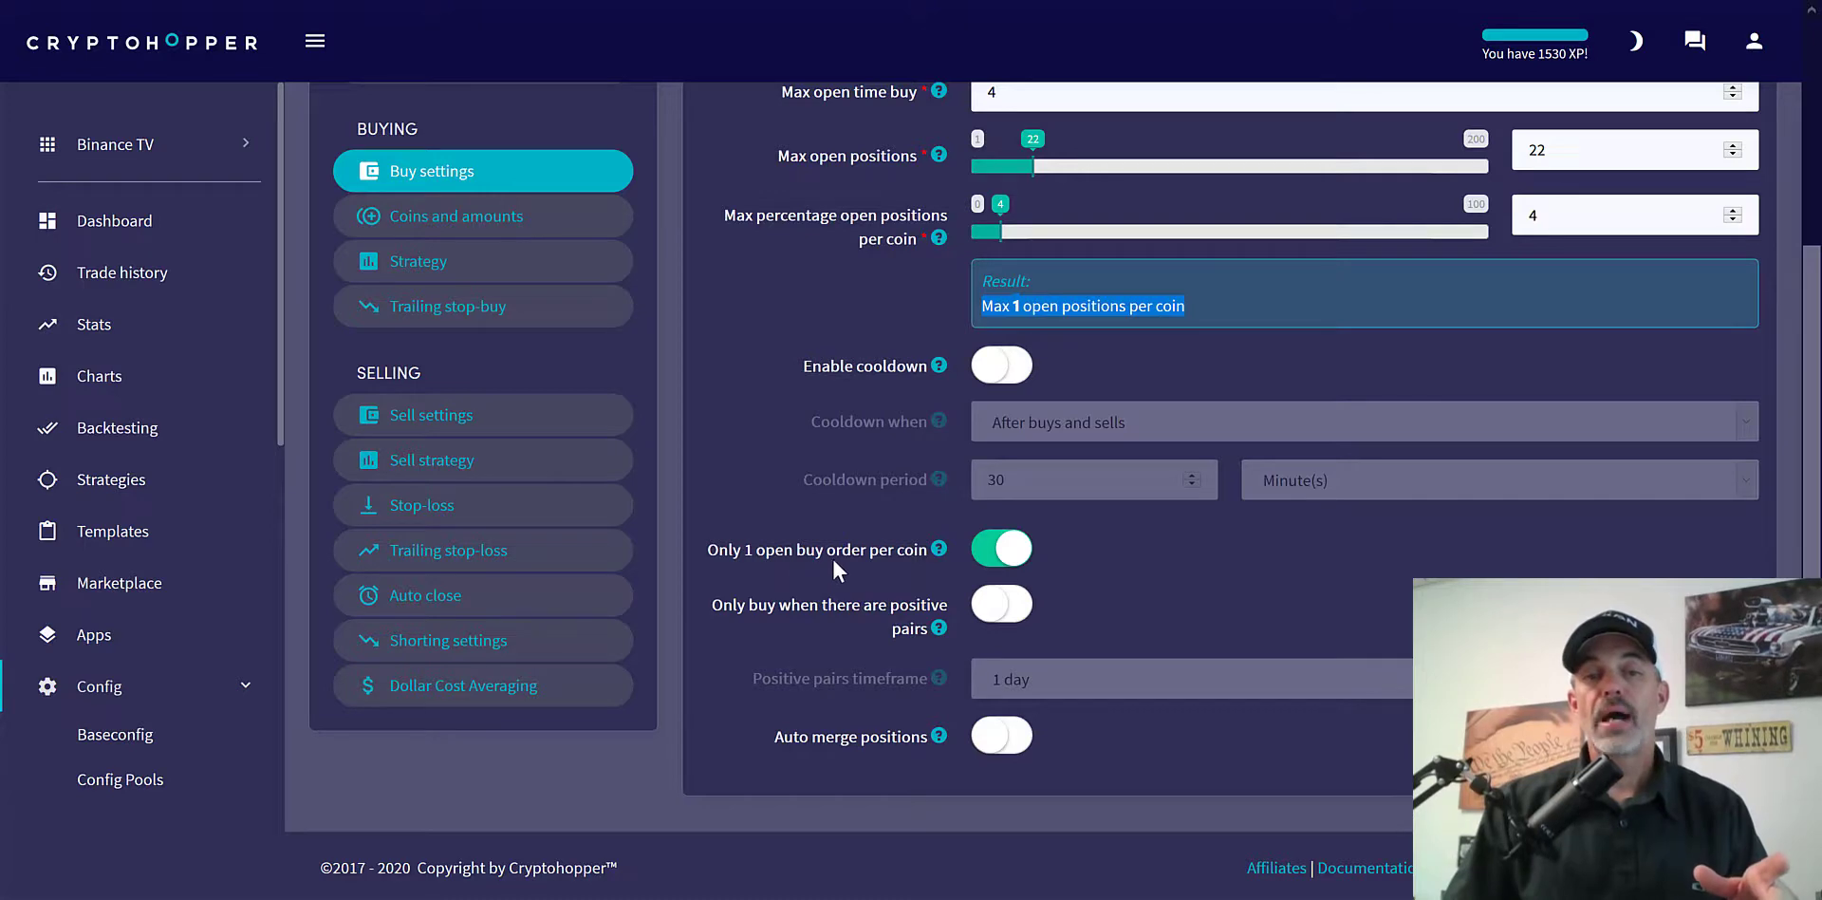
# In Coins and amounts, add then remove Bitcoin so ETH stays the only coin, and check the 100 USDT minimum.
pyautogui.click(500, 232)
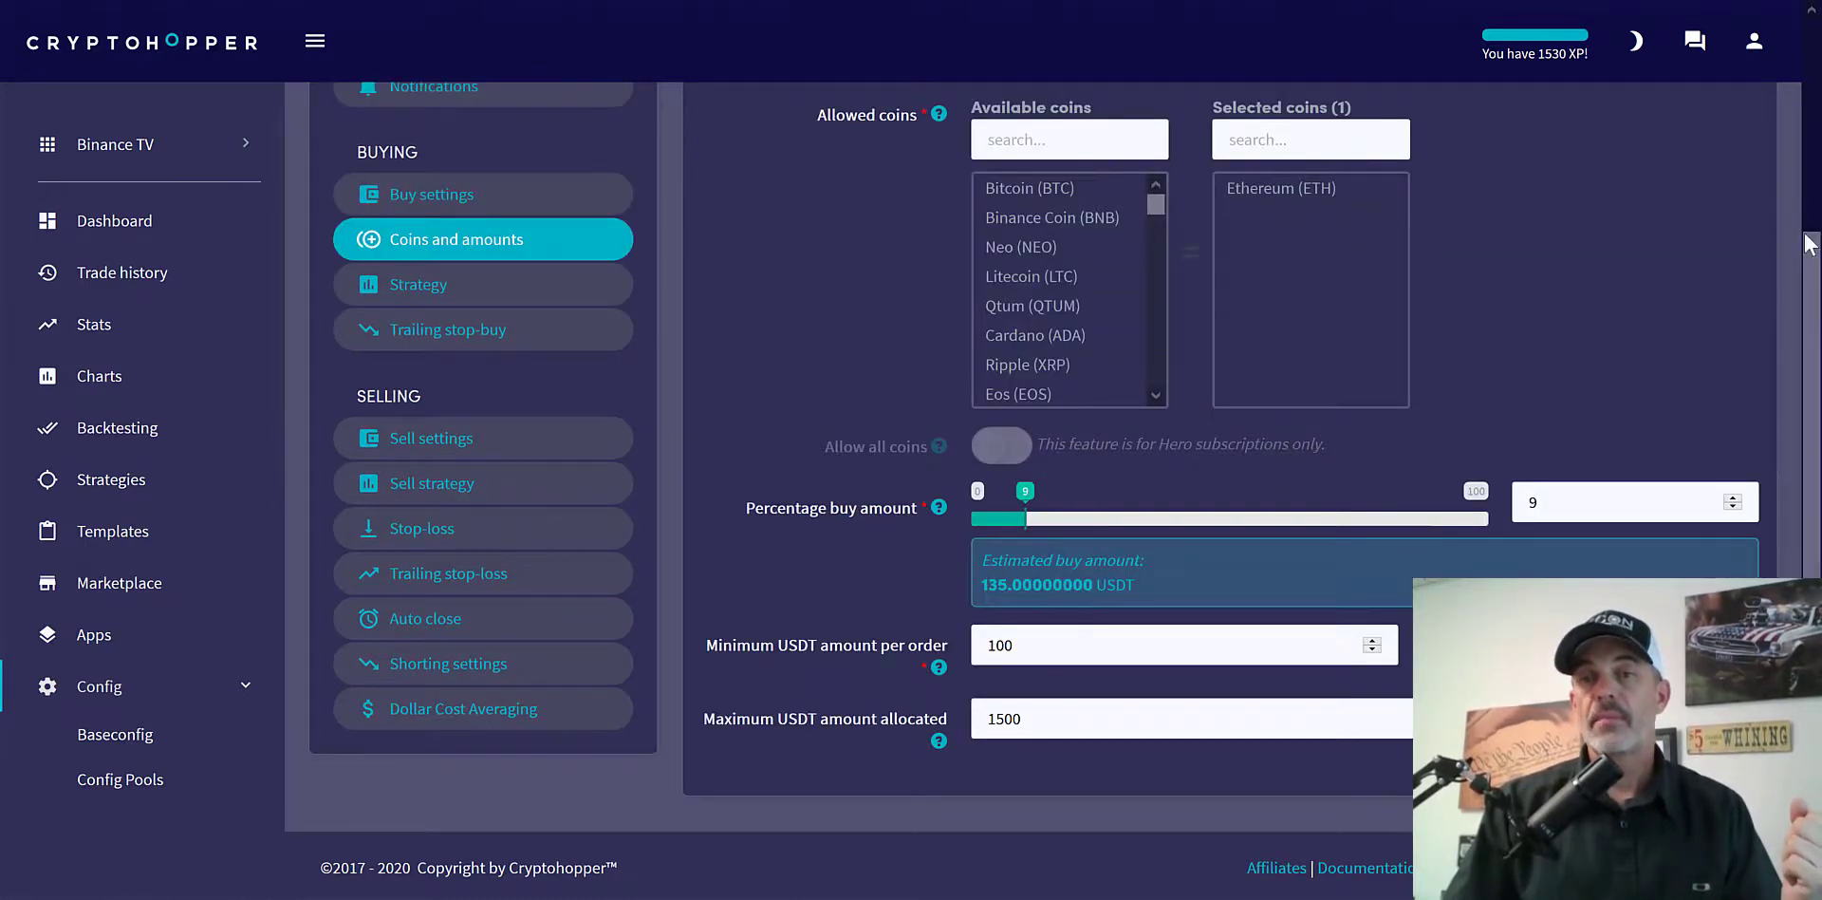
pyautogui.moveTo(1808, 245); pyautogui.dragTo(1808, 128)
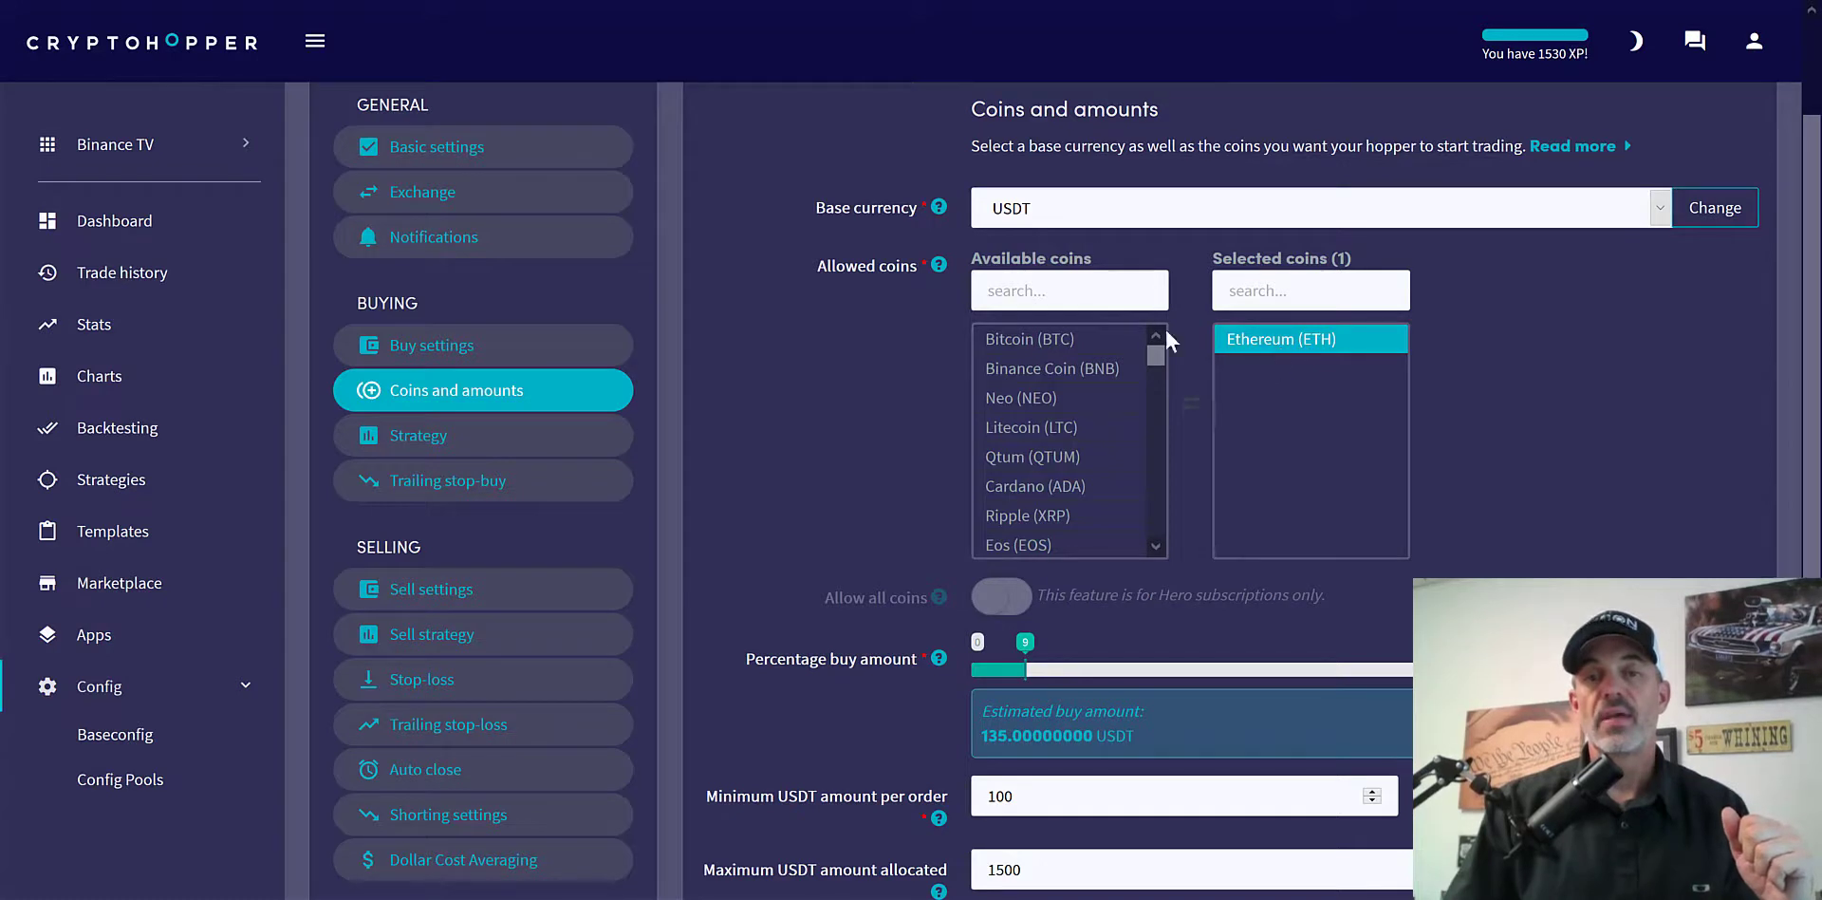
pyautogui.click(1072, 340)
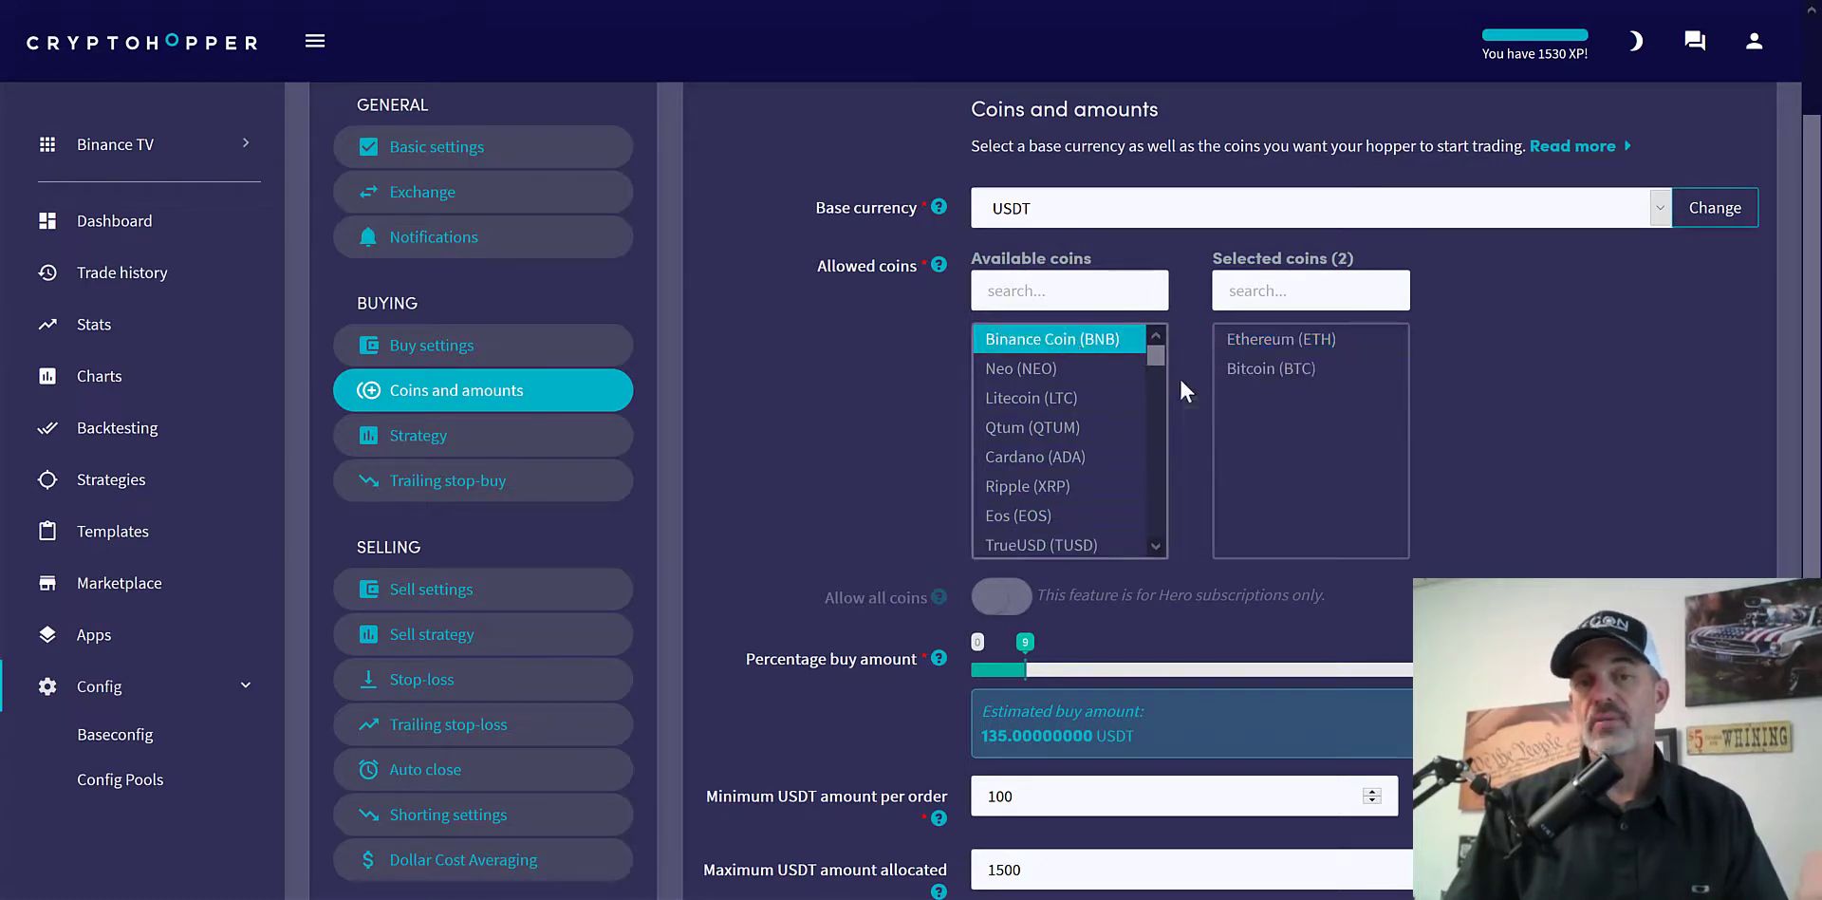
pyautogui.click(1276, 378)
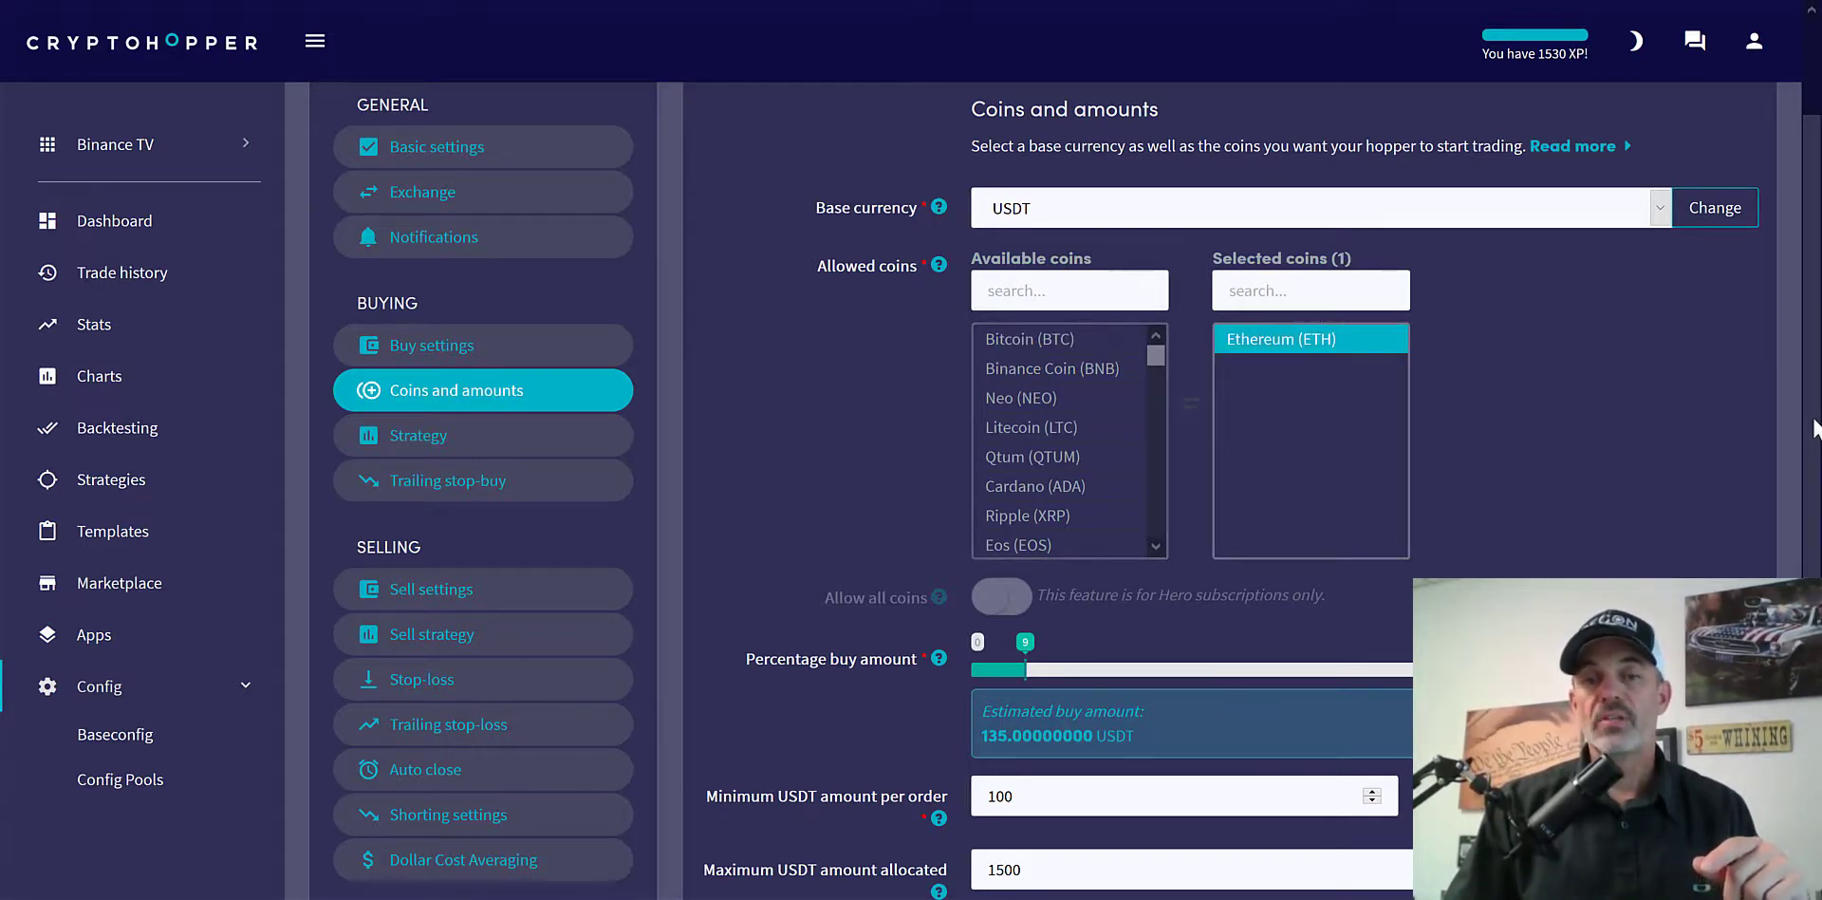
pyautogui.scroll(-2, 1814, 427)
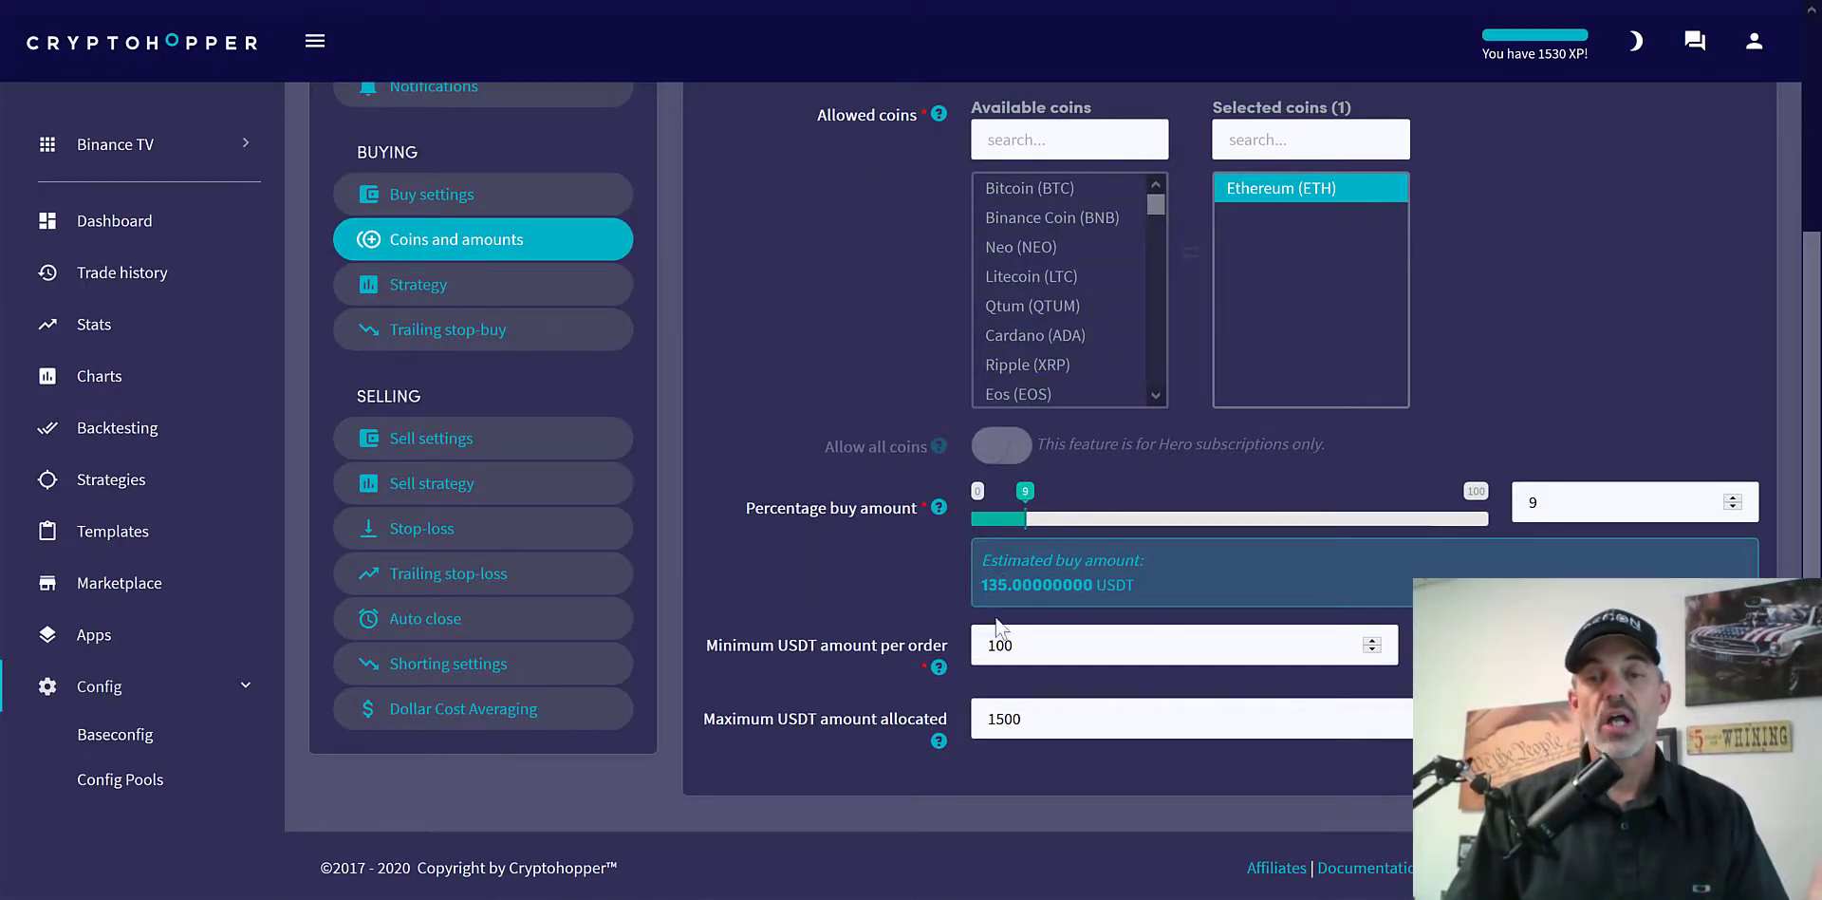
pyautogui.doubleClick(1020, 644)
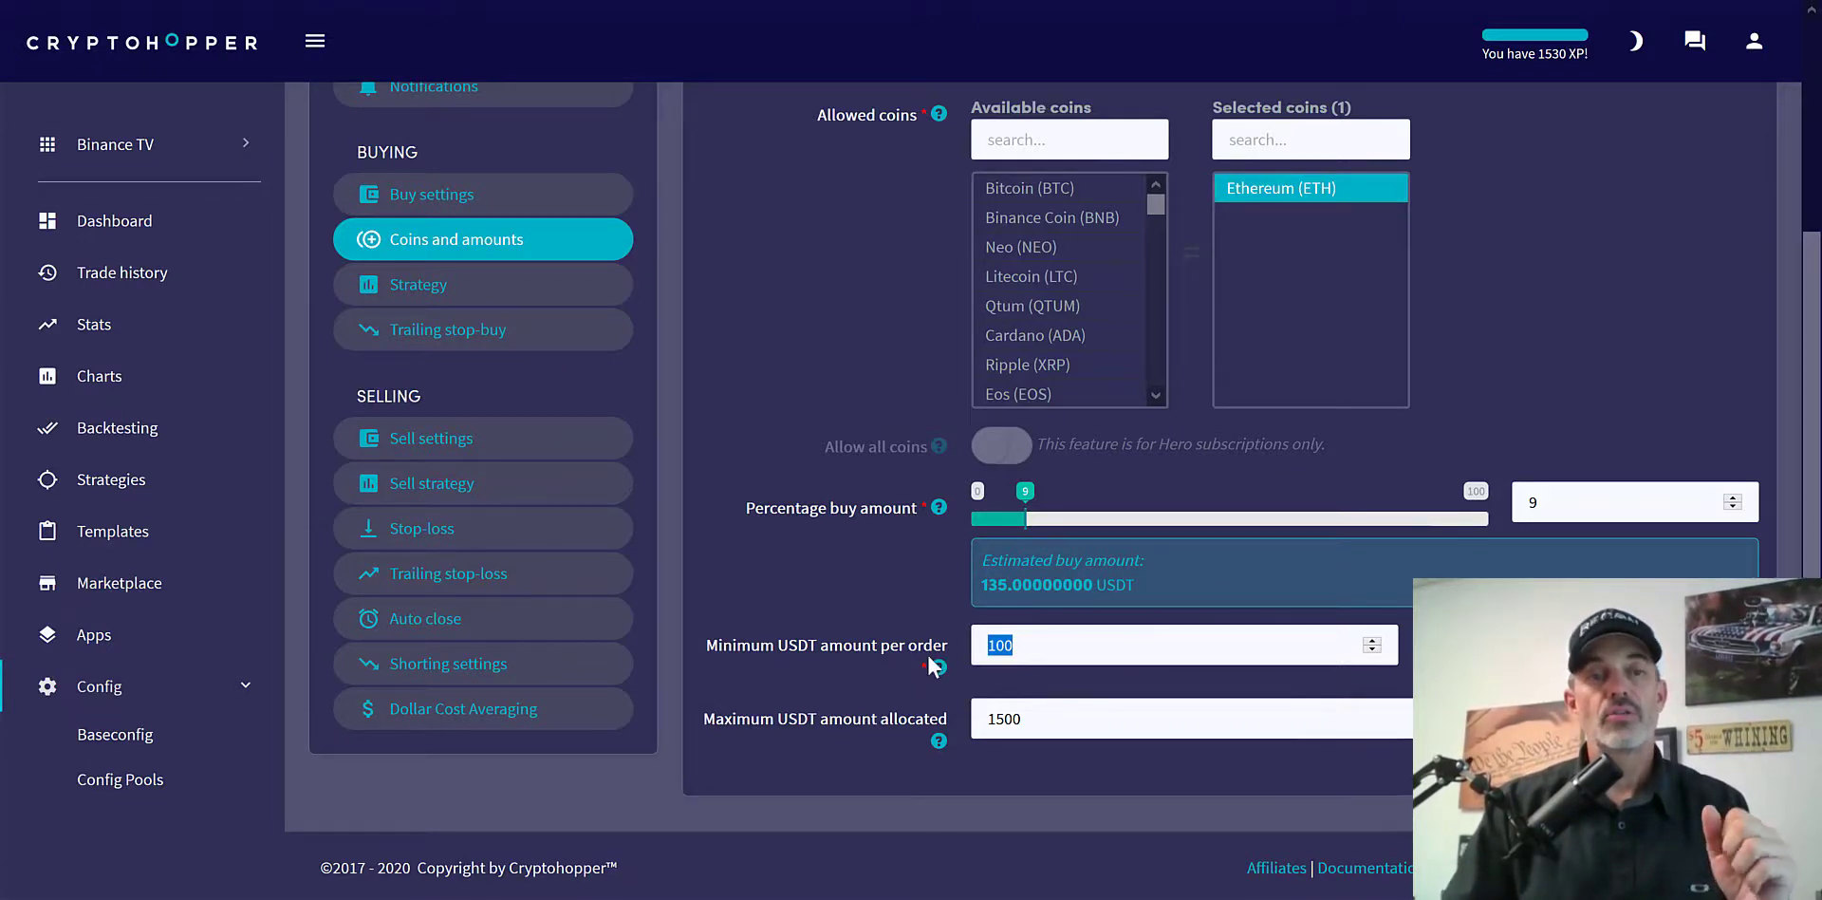
# Look over the buy strategy, then show the trailing stop-buy settings, left disabled.
pyautogui.click(457, 290)
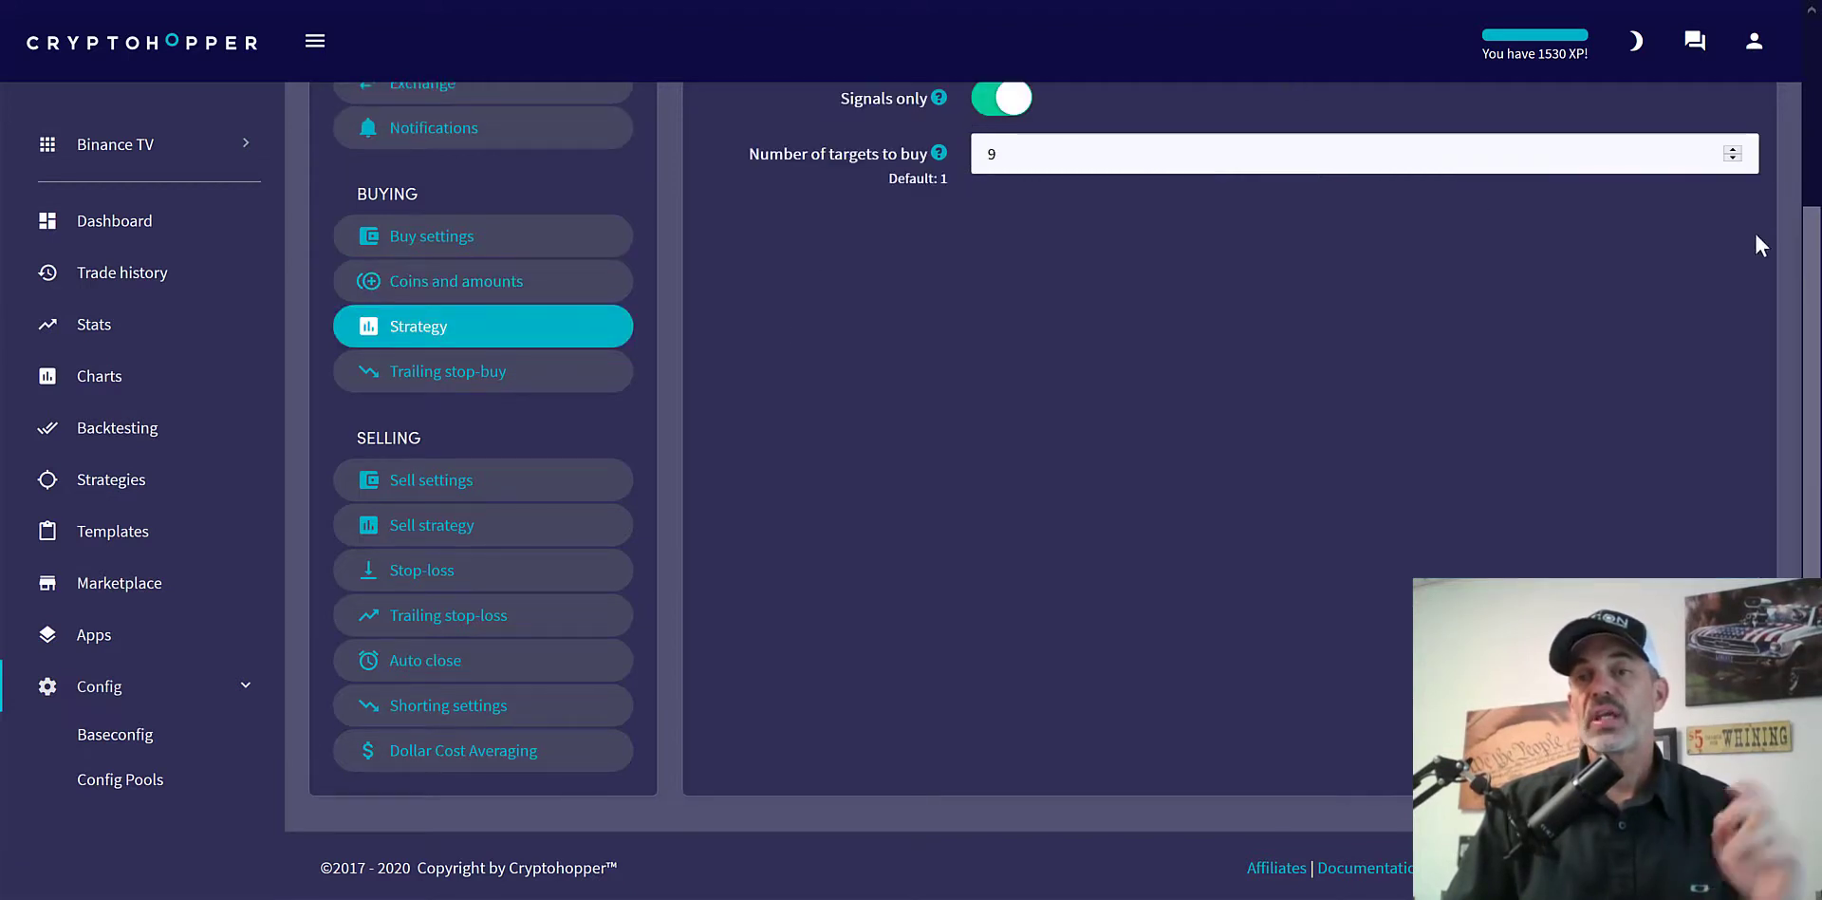
pyautogui.moveTo(1807, 252); pyautogui.dragTo(1762, 178)
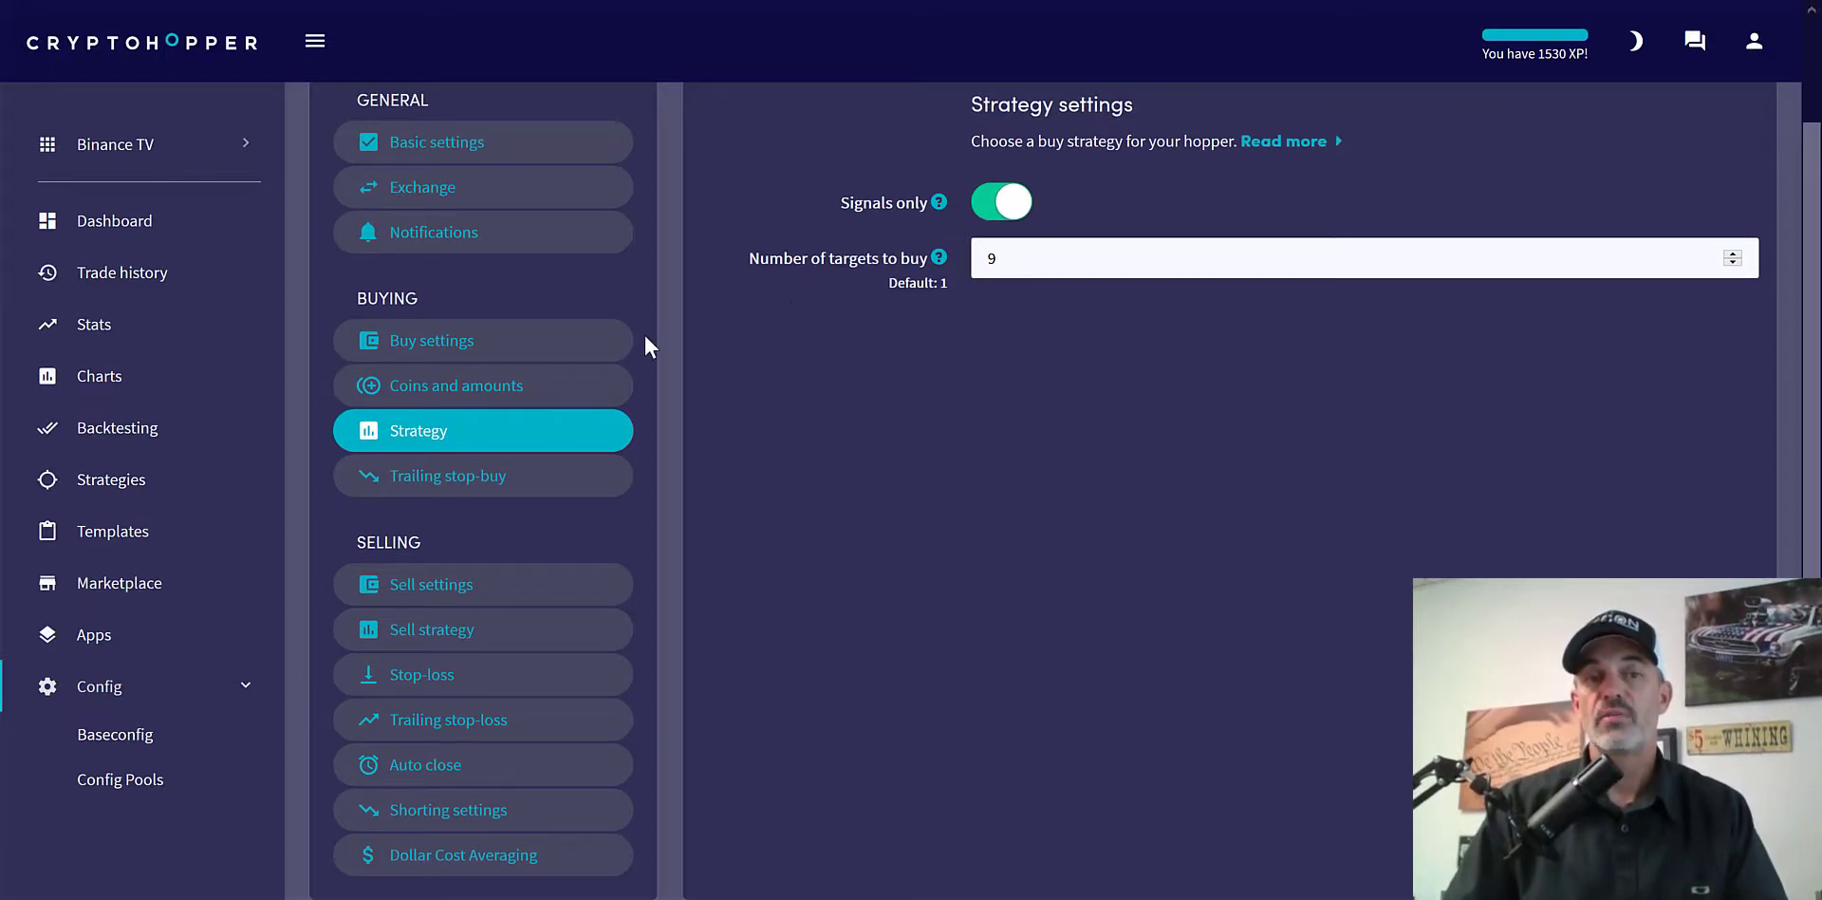
pyautogui.click(515, 476)
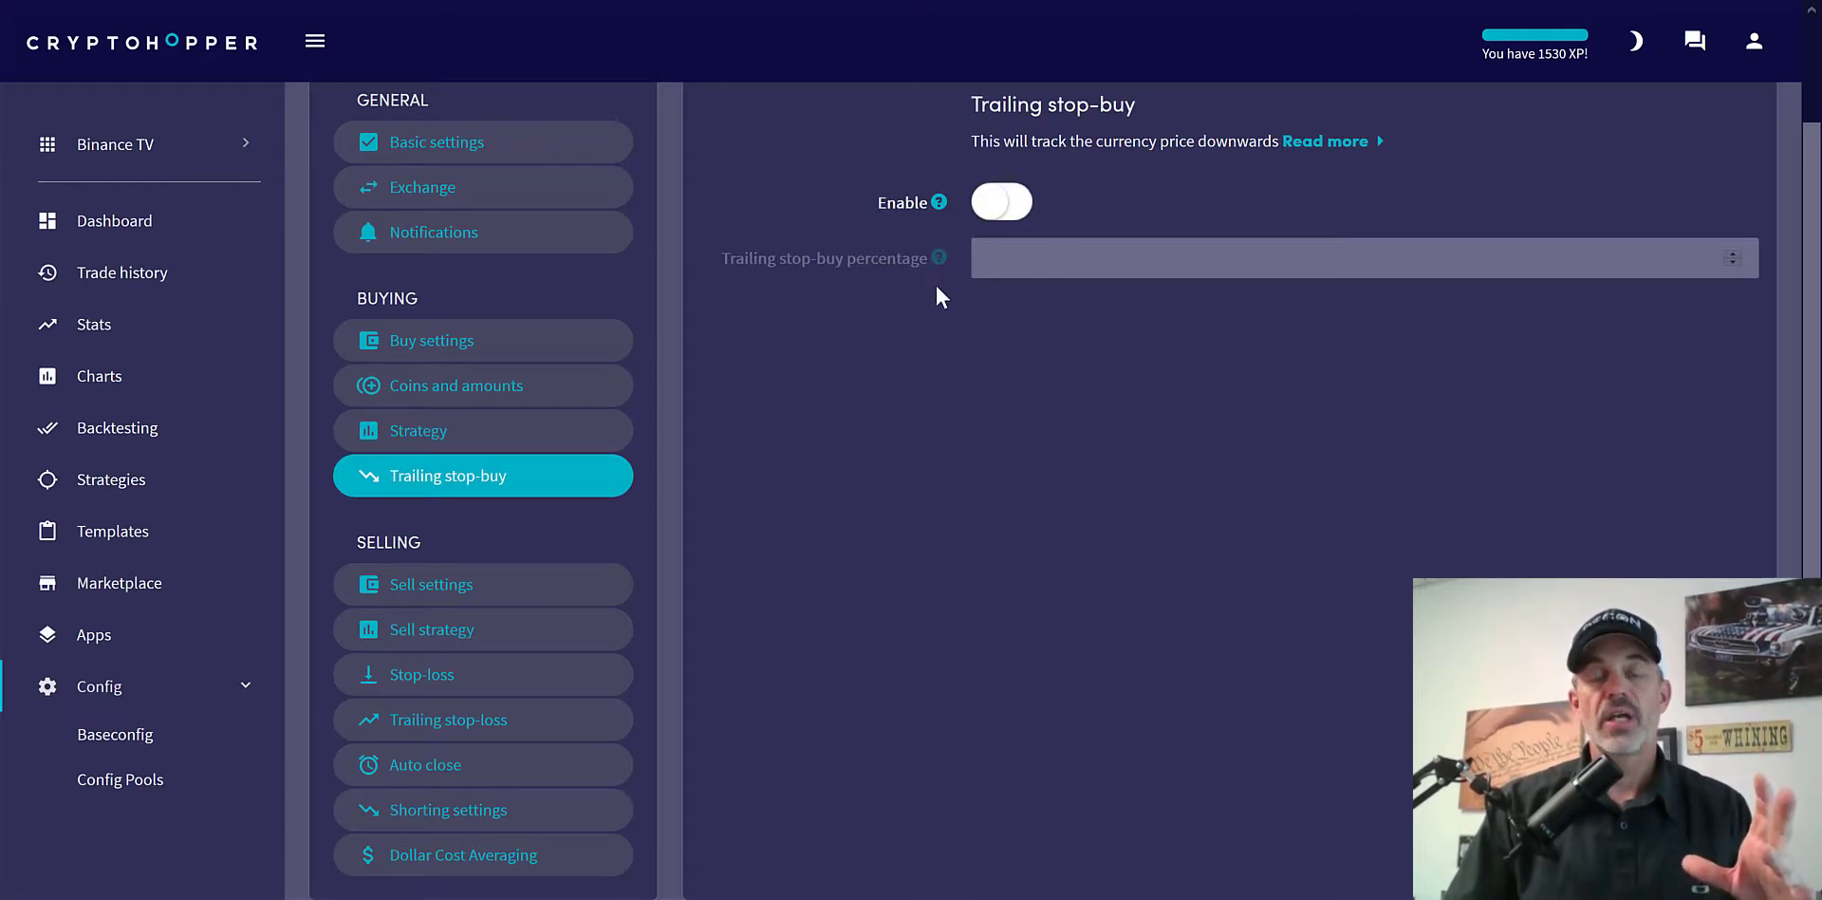
# Check the sell settings' take profit of 30, then view the sell strategy settings.
pyautogui.click(521, 592)
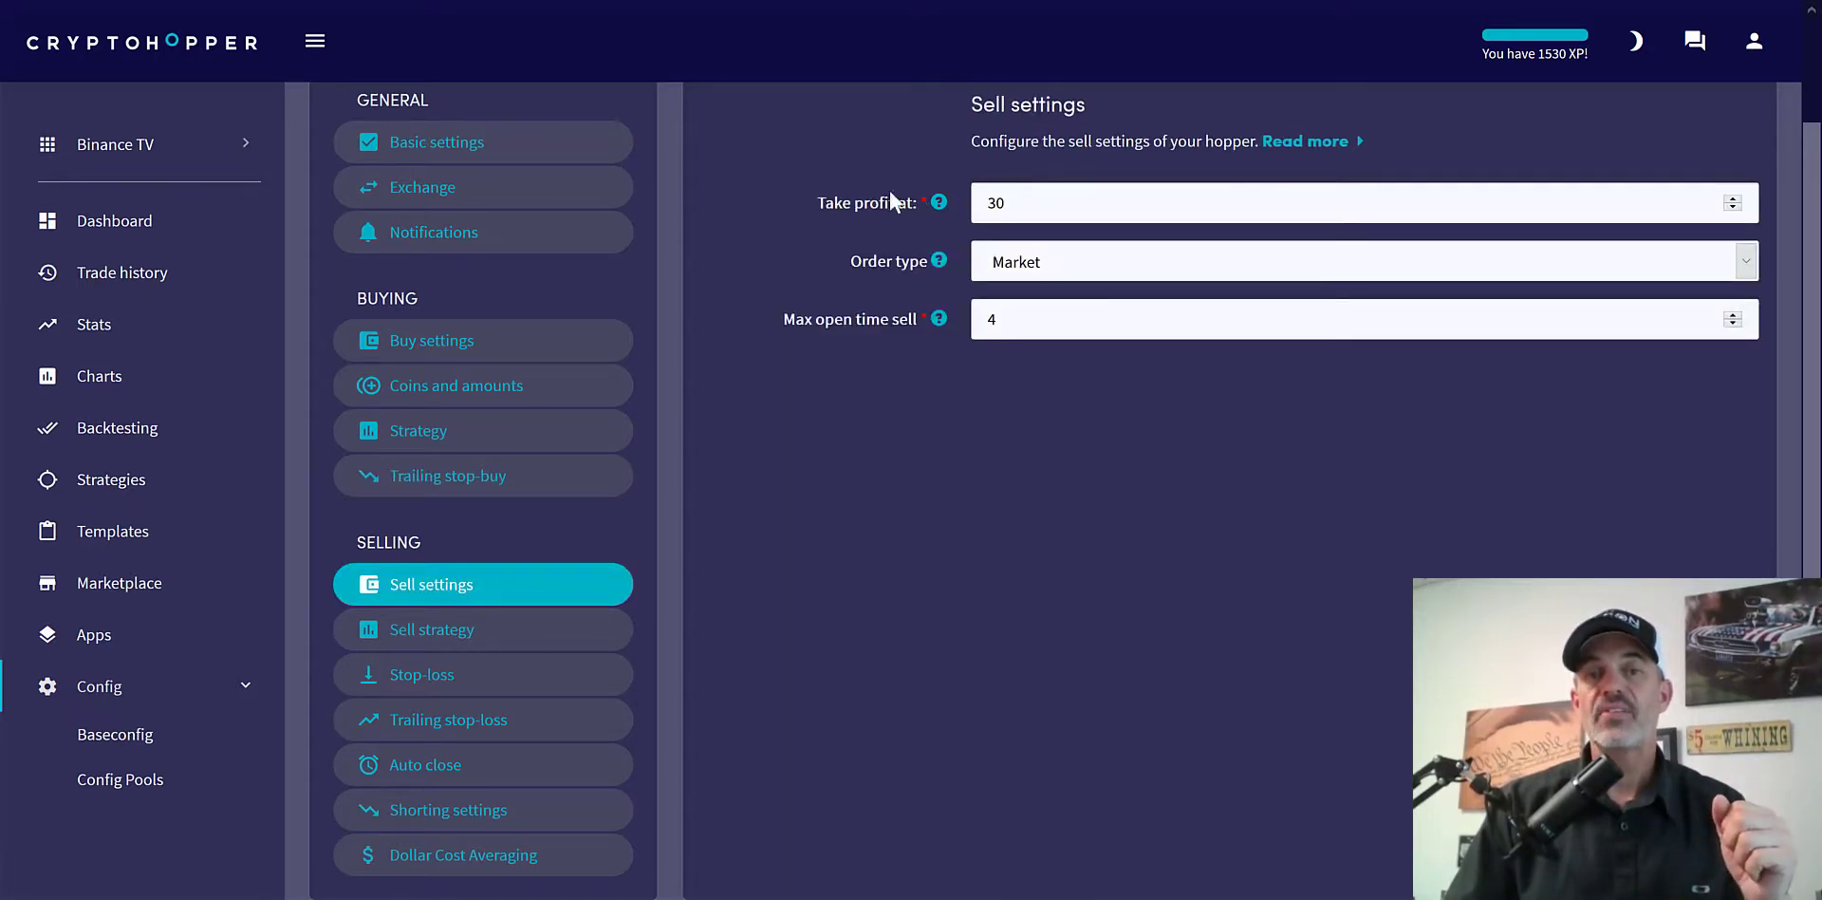
pyautogui.doubleClick(994, 203)
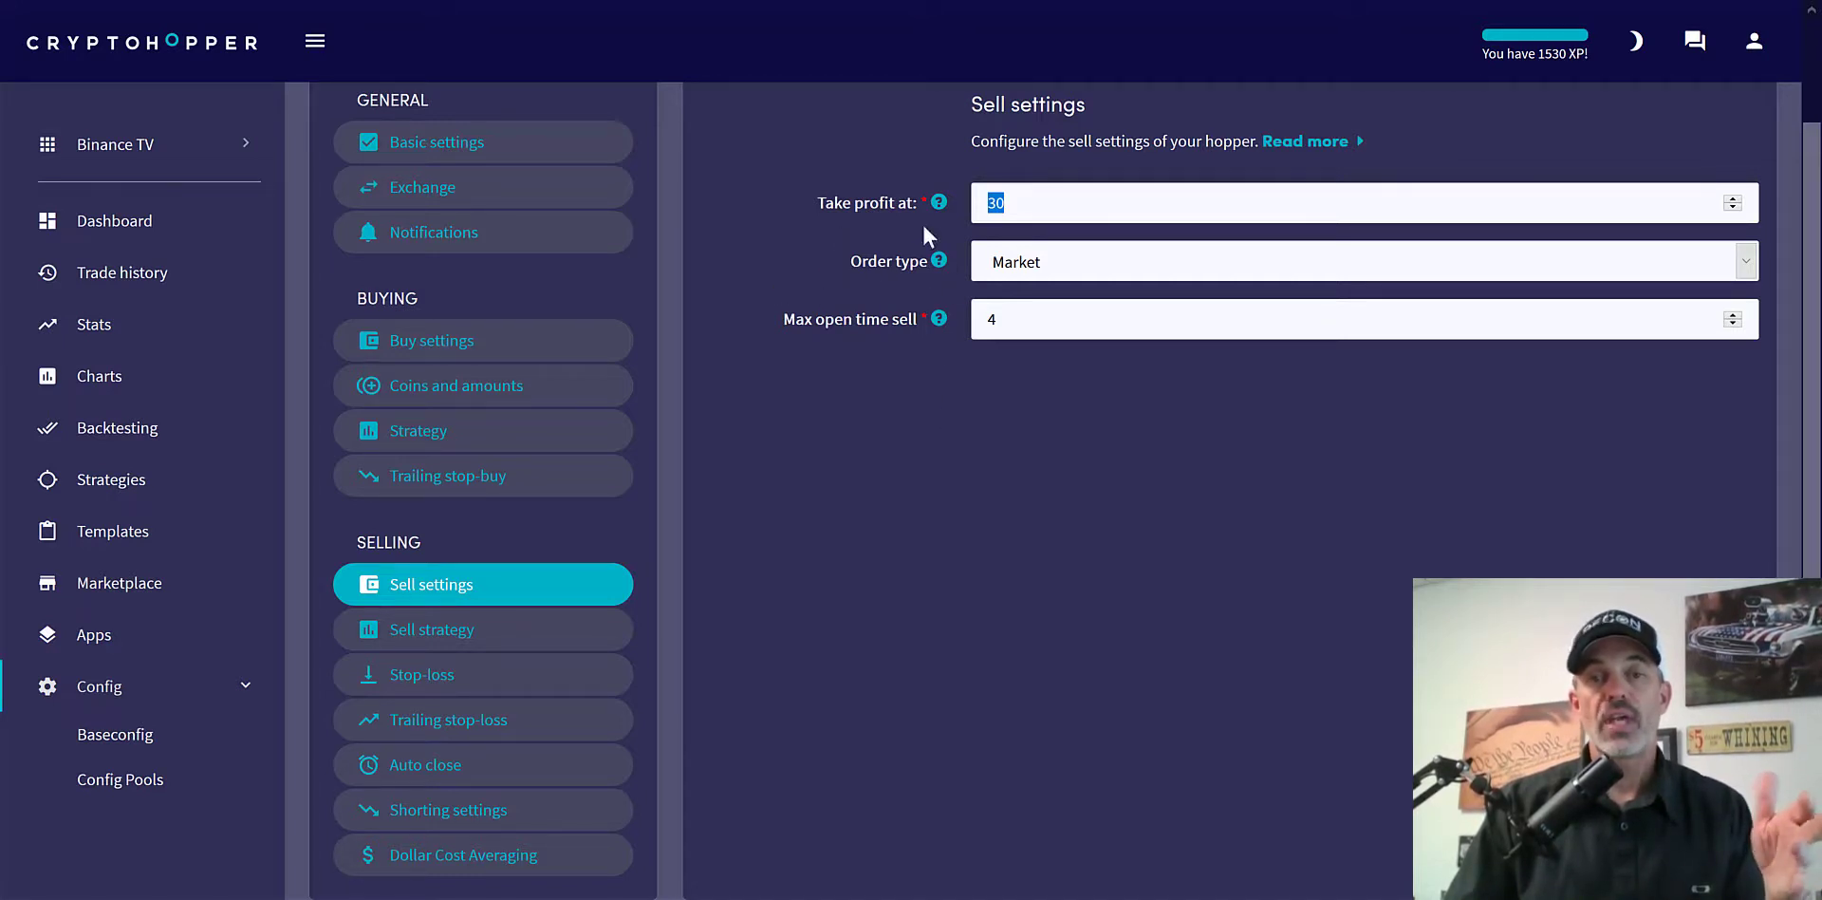
pyautogui.click(521, 599)
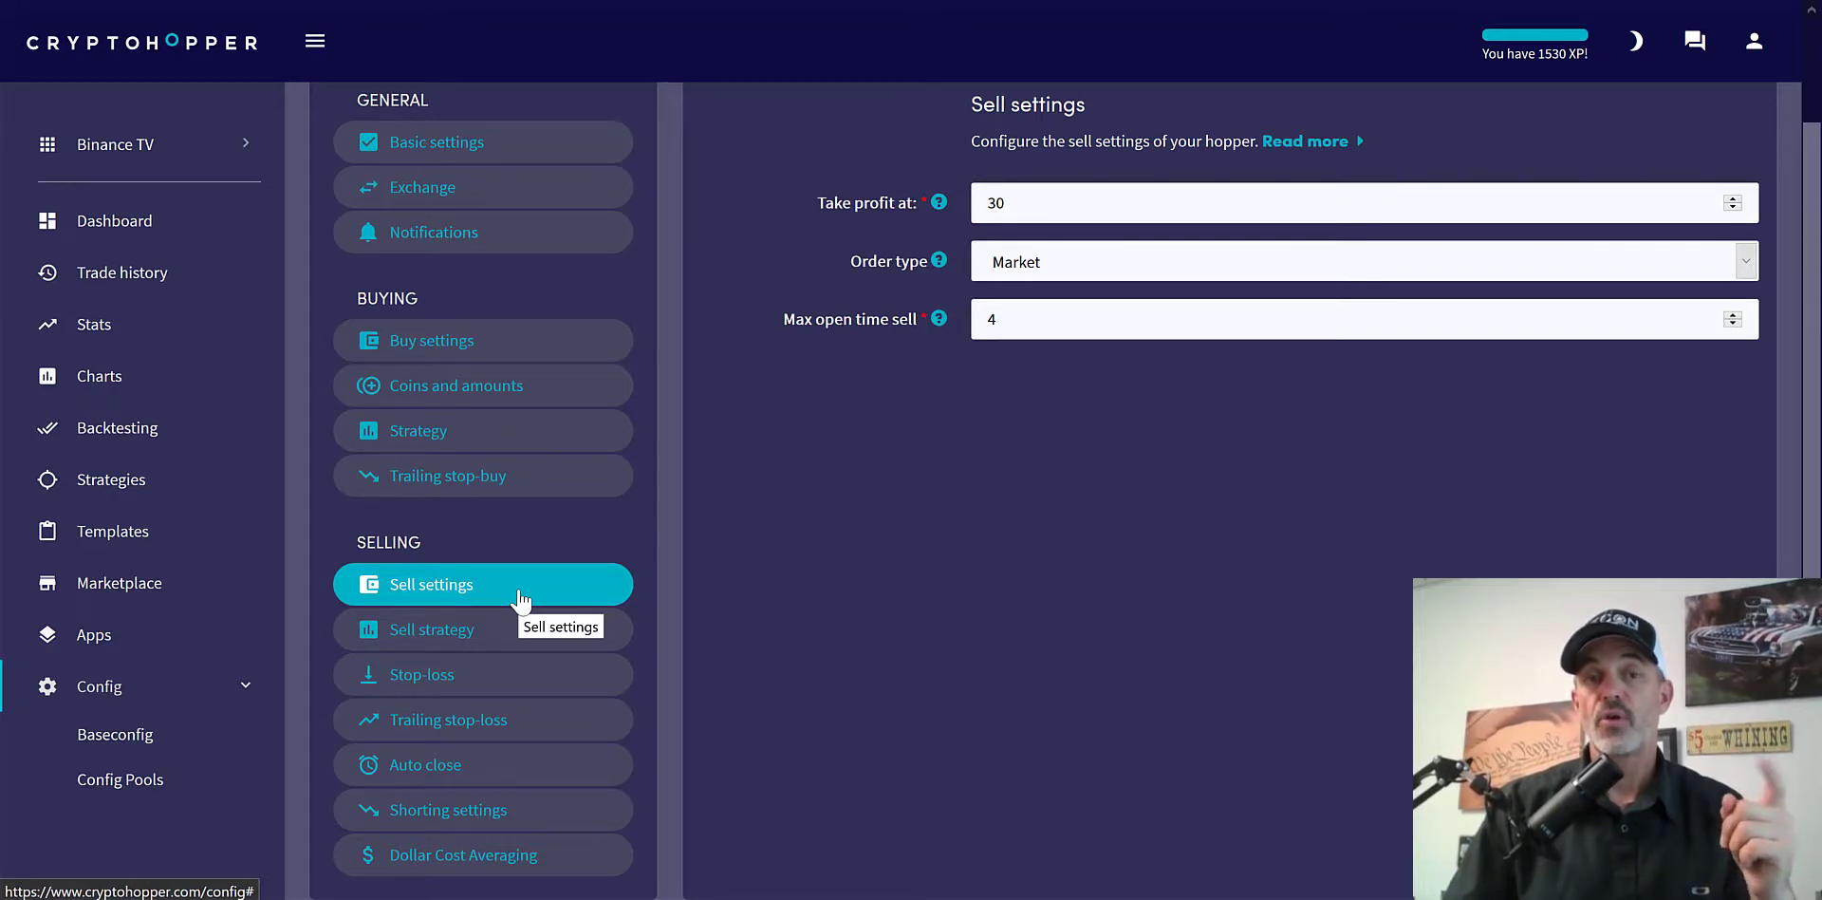
pyautogui.click(485, 631)
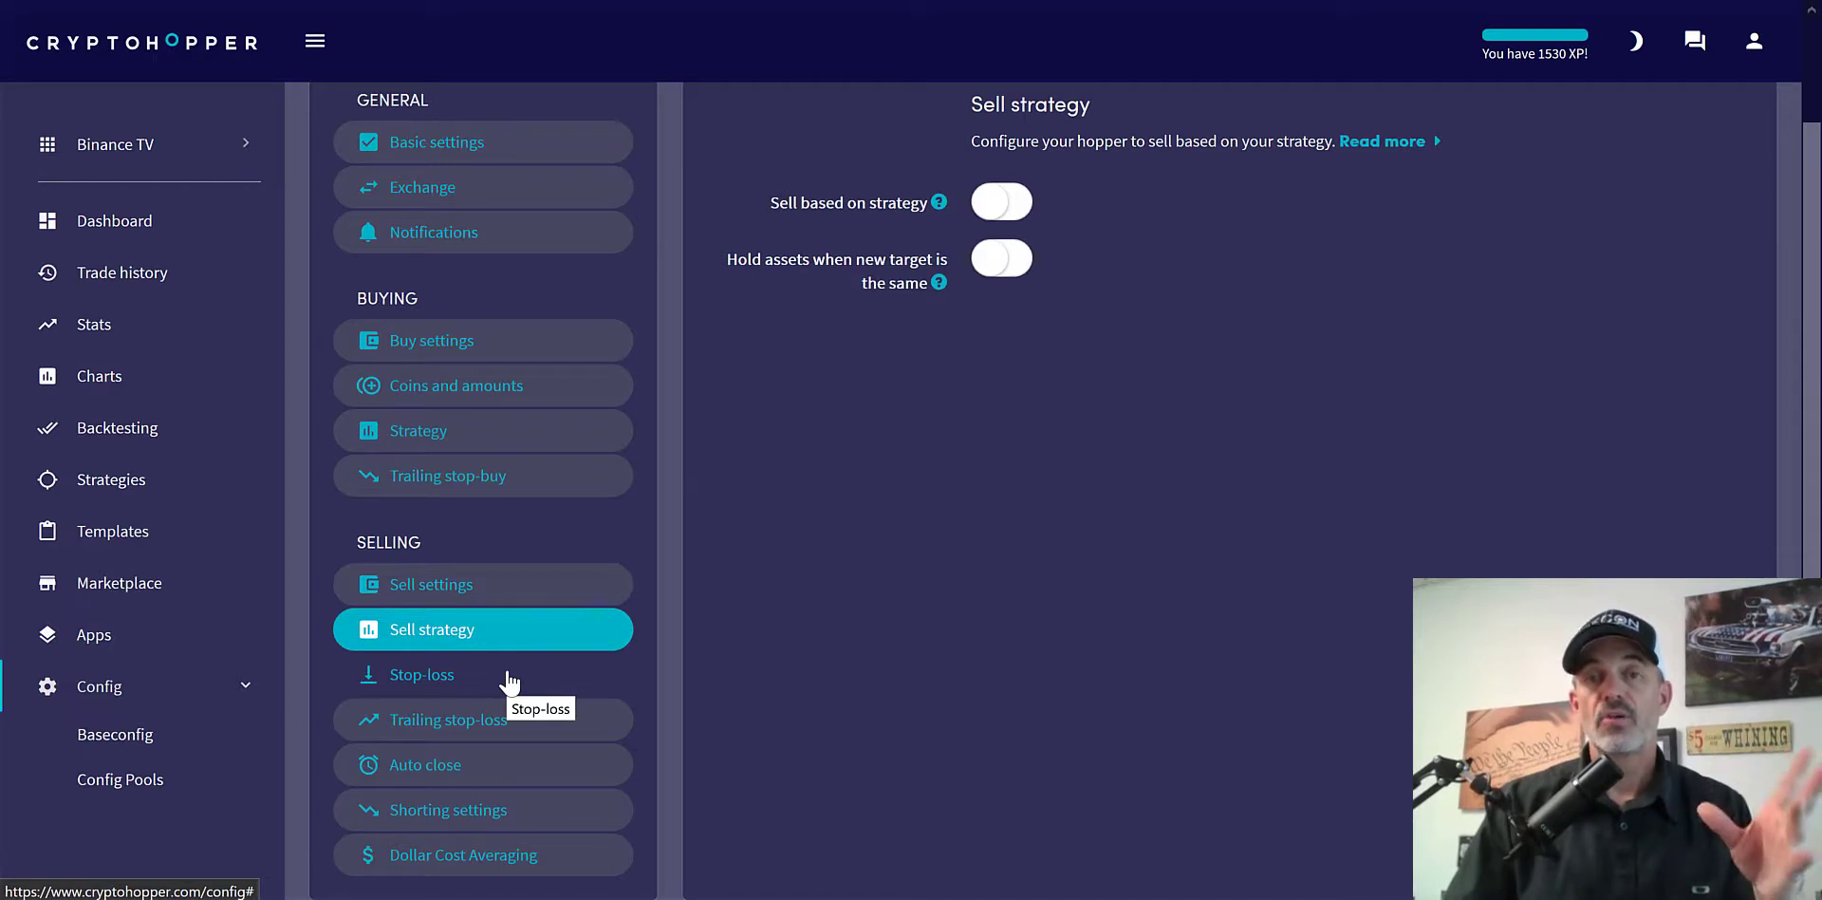
# Show the stop-loss settings, left disabled with the stop-loss percentage at 1.09.
pyautogui.click(510, 681)
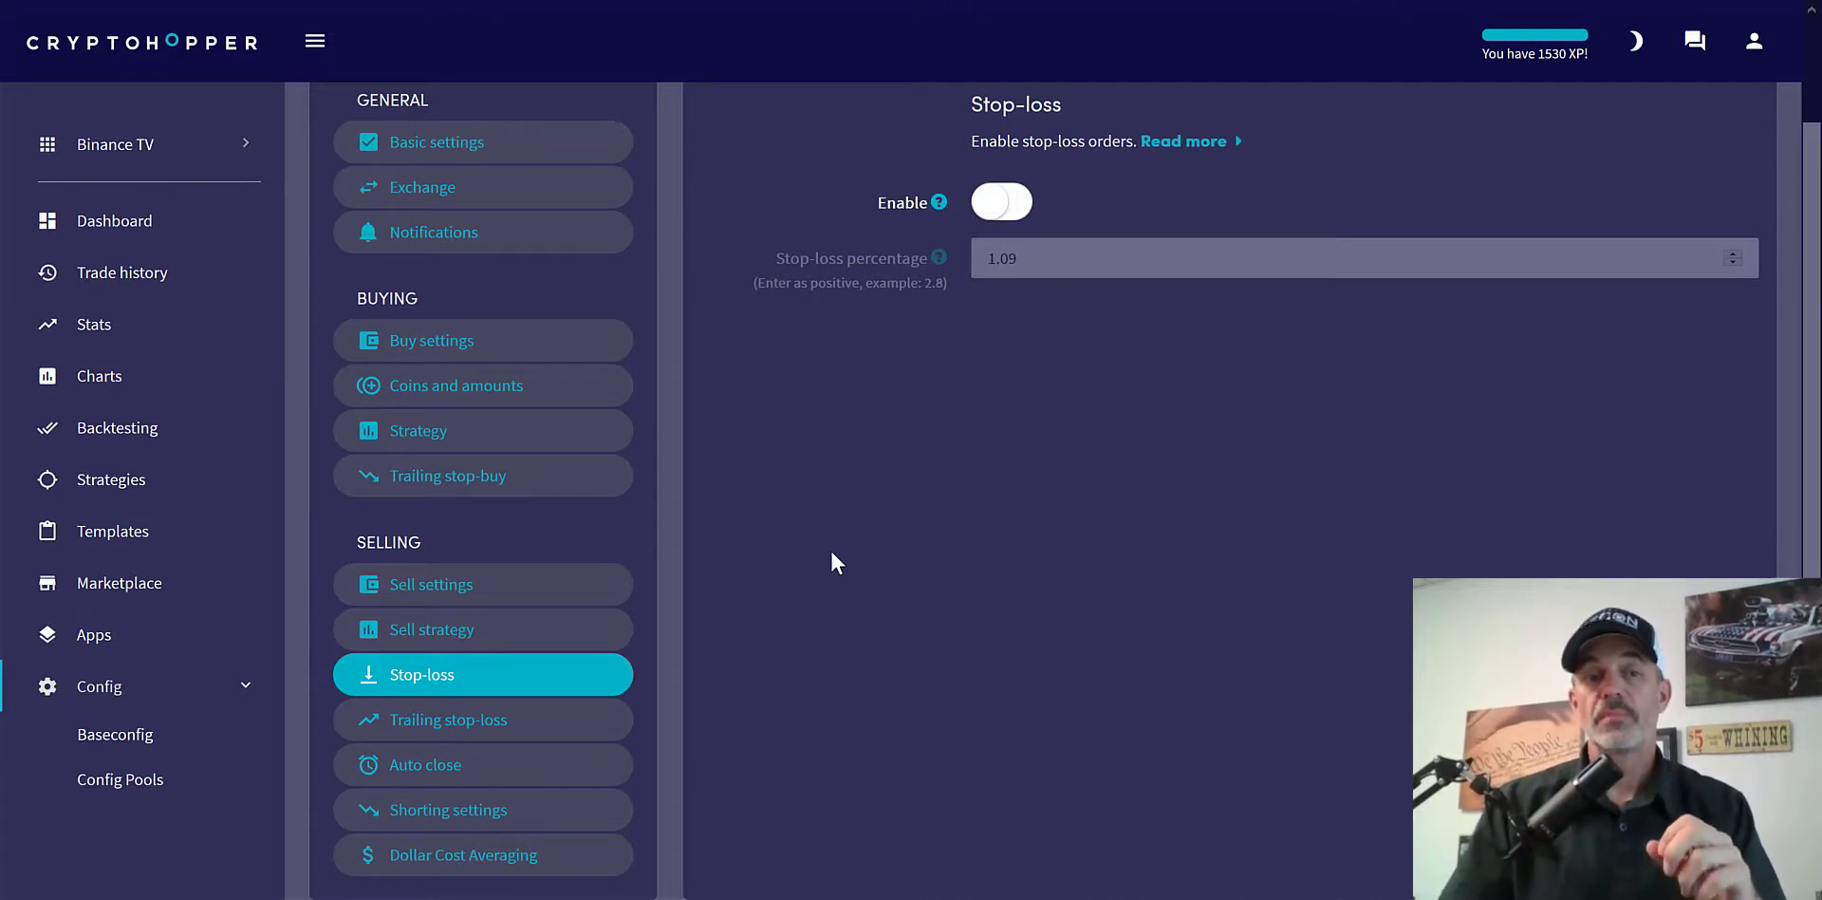
# Step through trailing stop-loss, auto close and shorting to the Dollar Cost Averaging settings, left disabled.
pyautogui.click(534, 740)
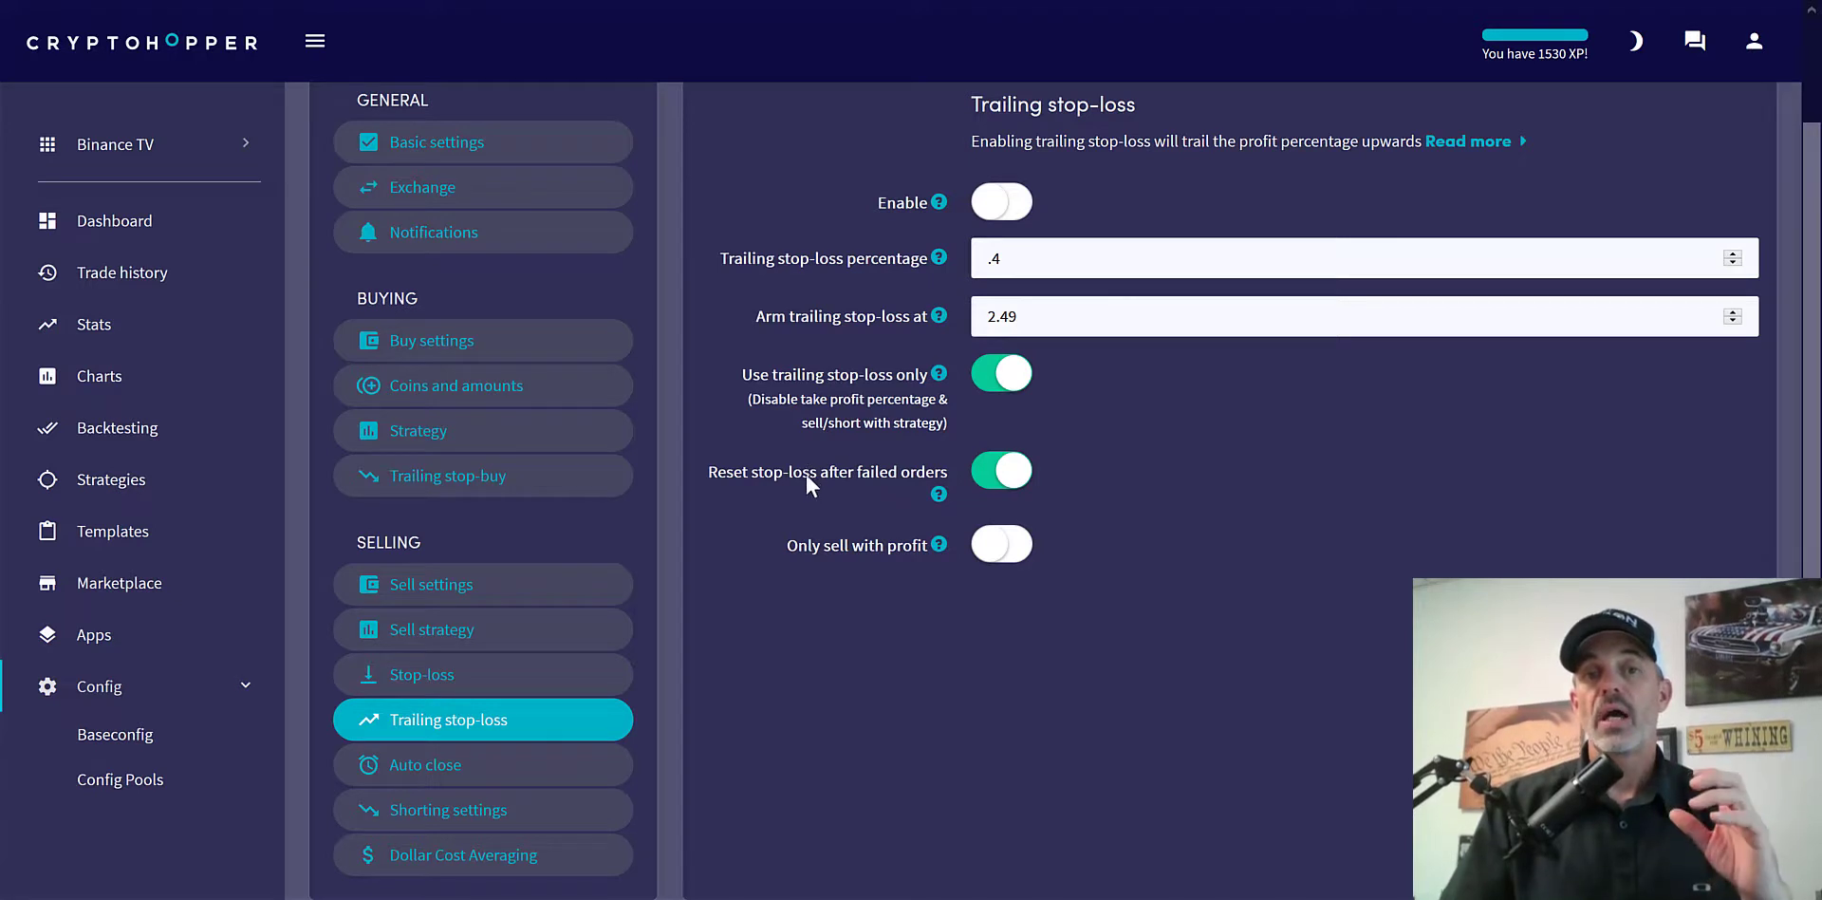
pyautogui.click(583, 777)
pyautogui.click(589, 812)
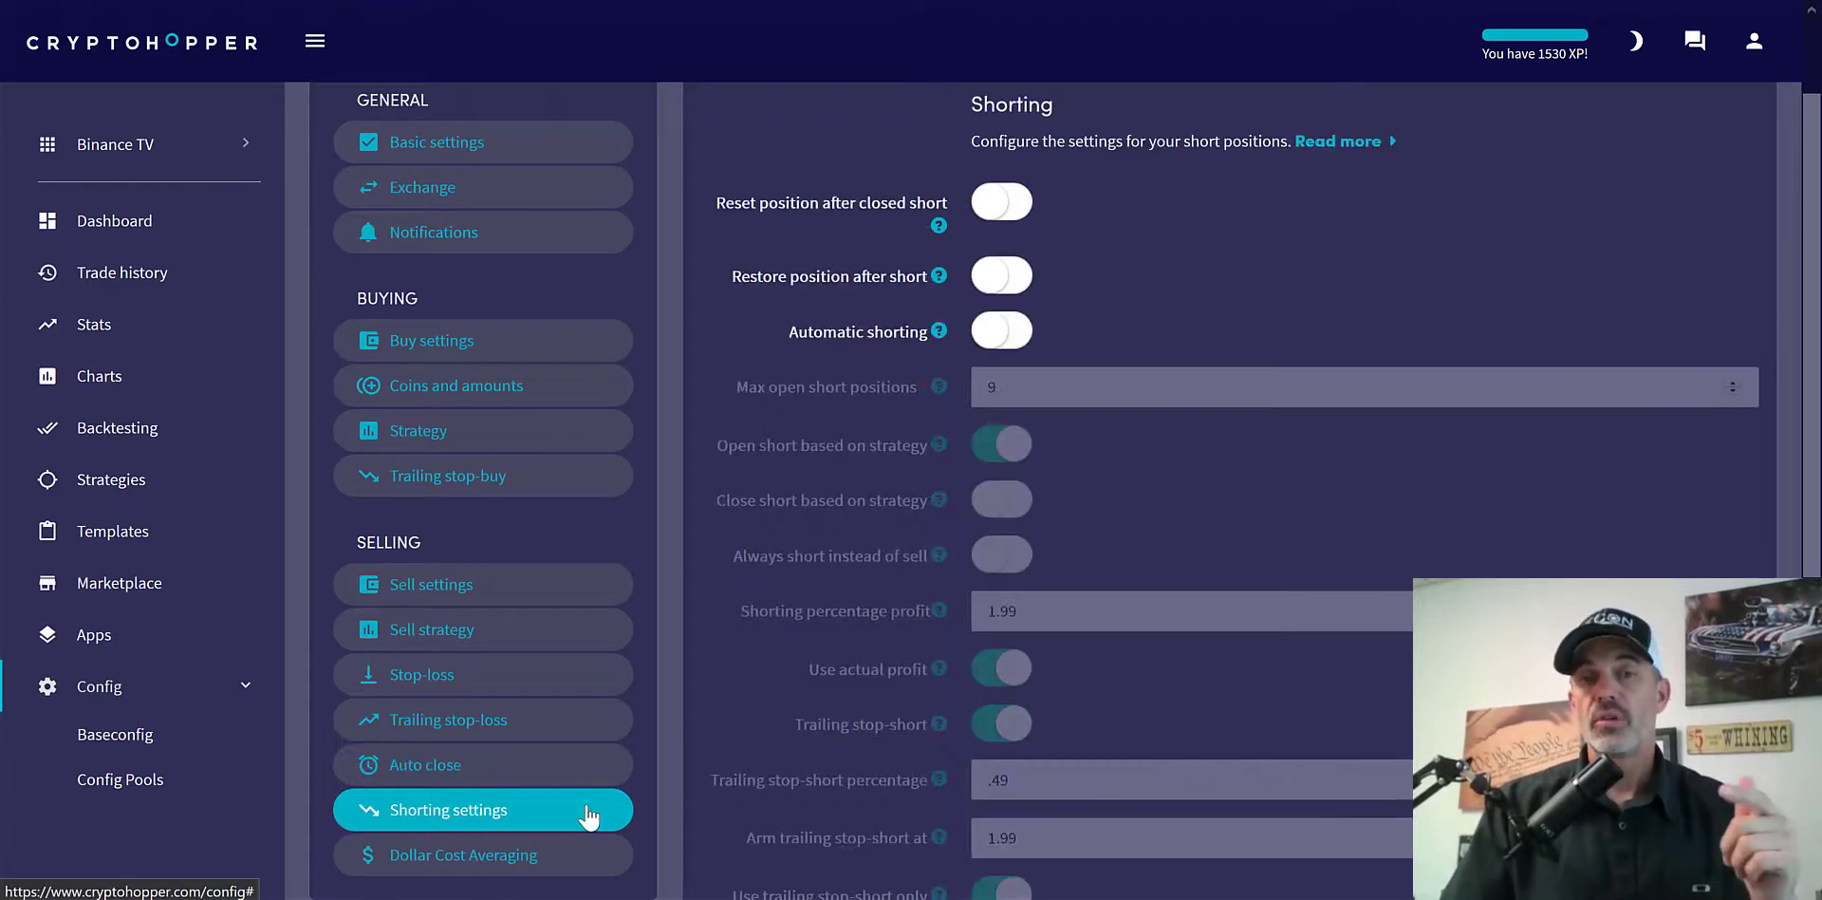
pyautogui.click(582, 859)
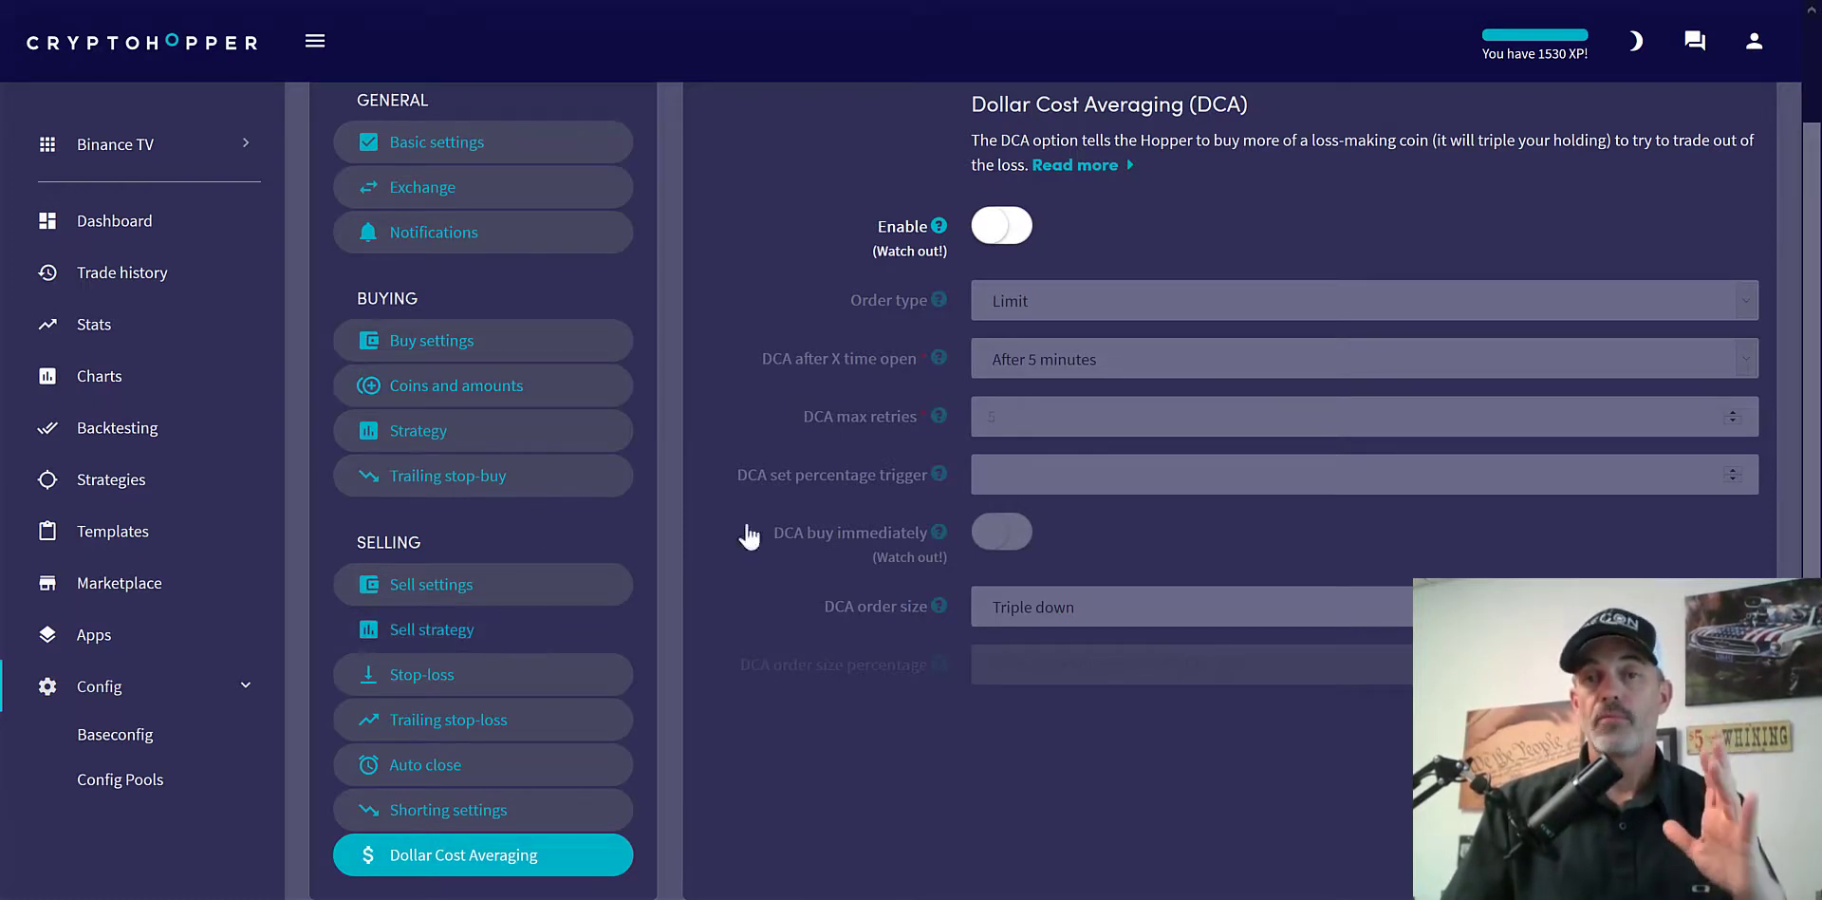
# Save the hopper's configuration and go to the hopper's Apps page.
pyautogui.moveTo(1811, 275); pyautogui.dragTo(1813, 66)
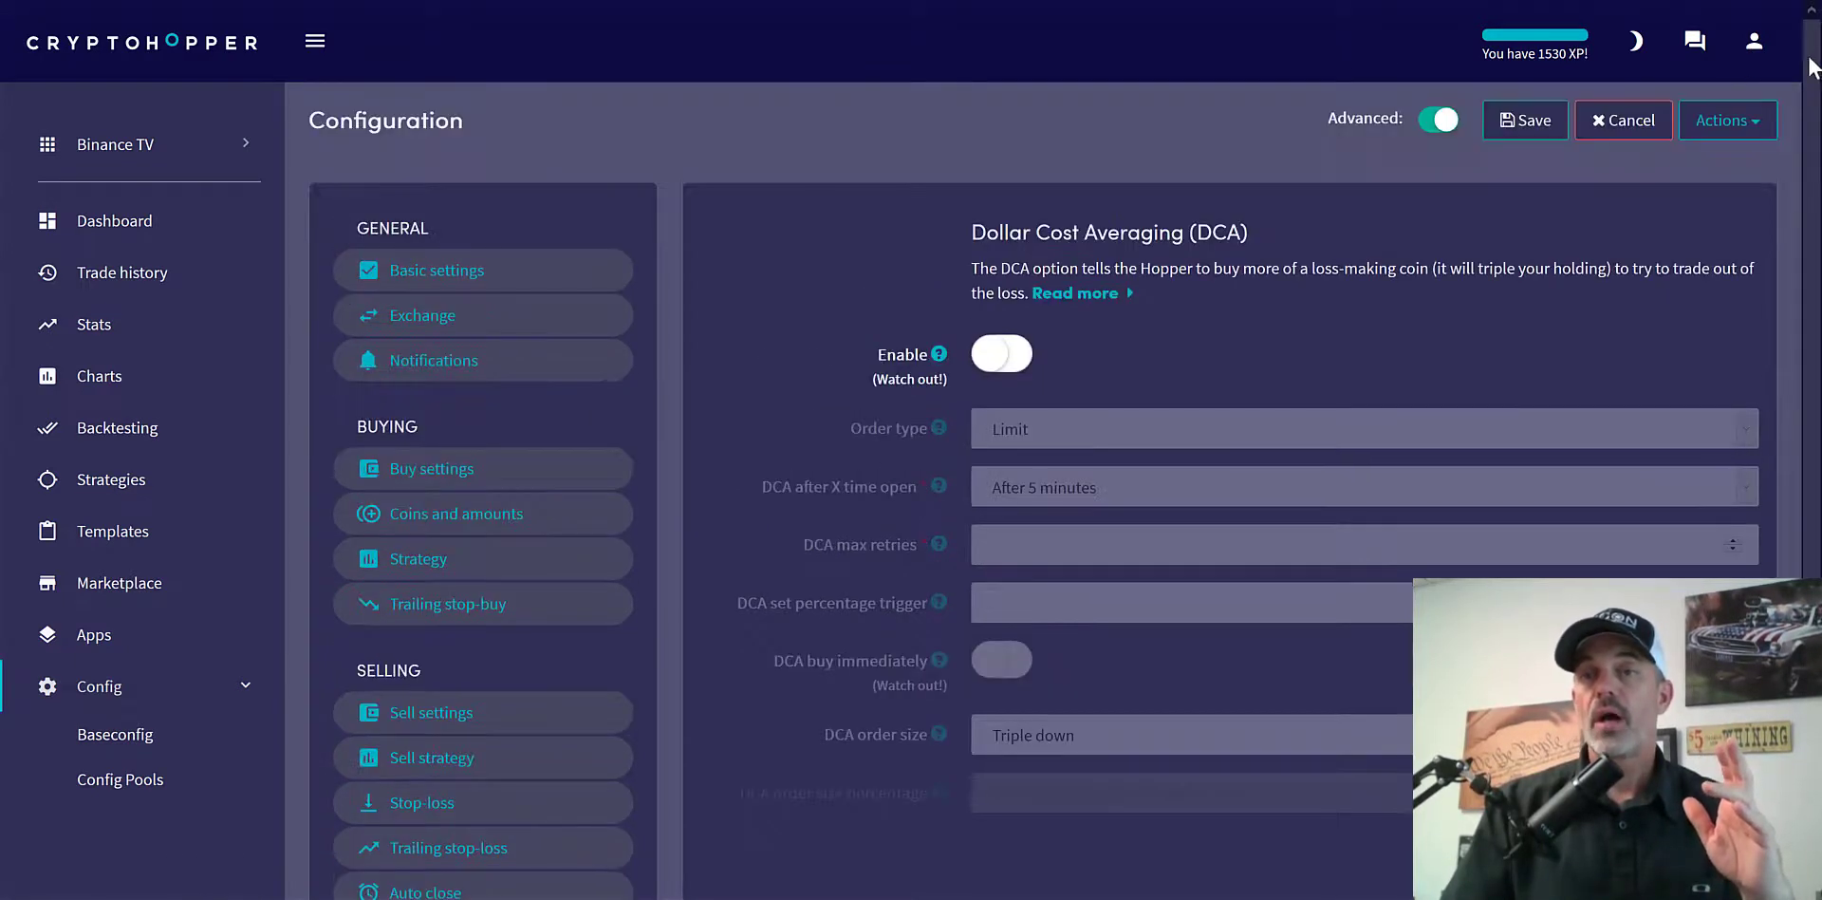
pyautogui.click(1523, 123)
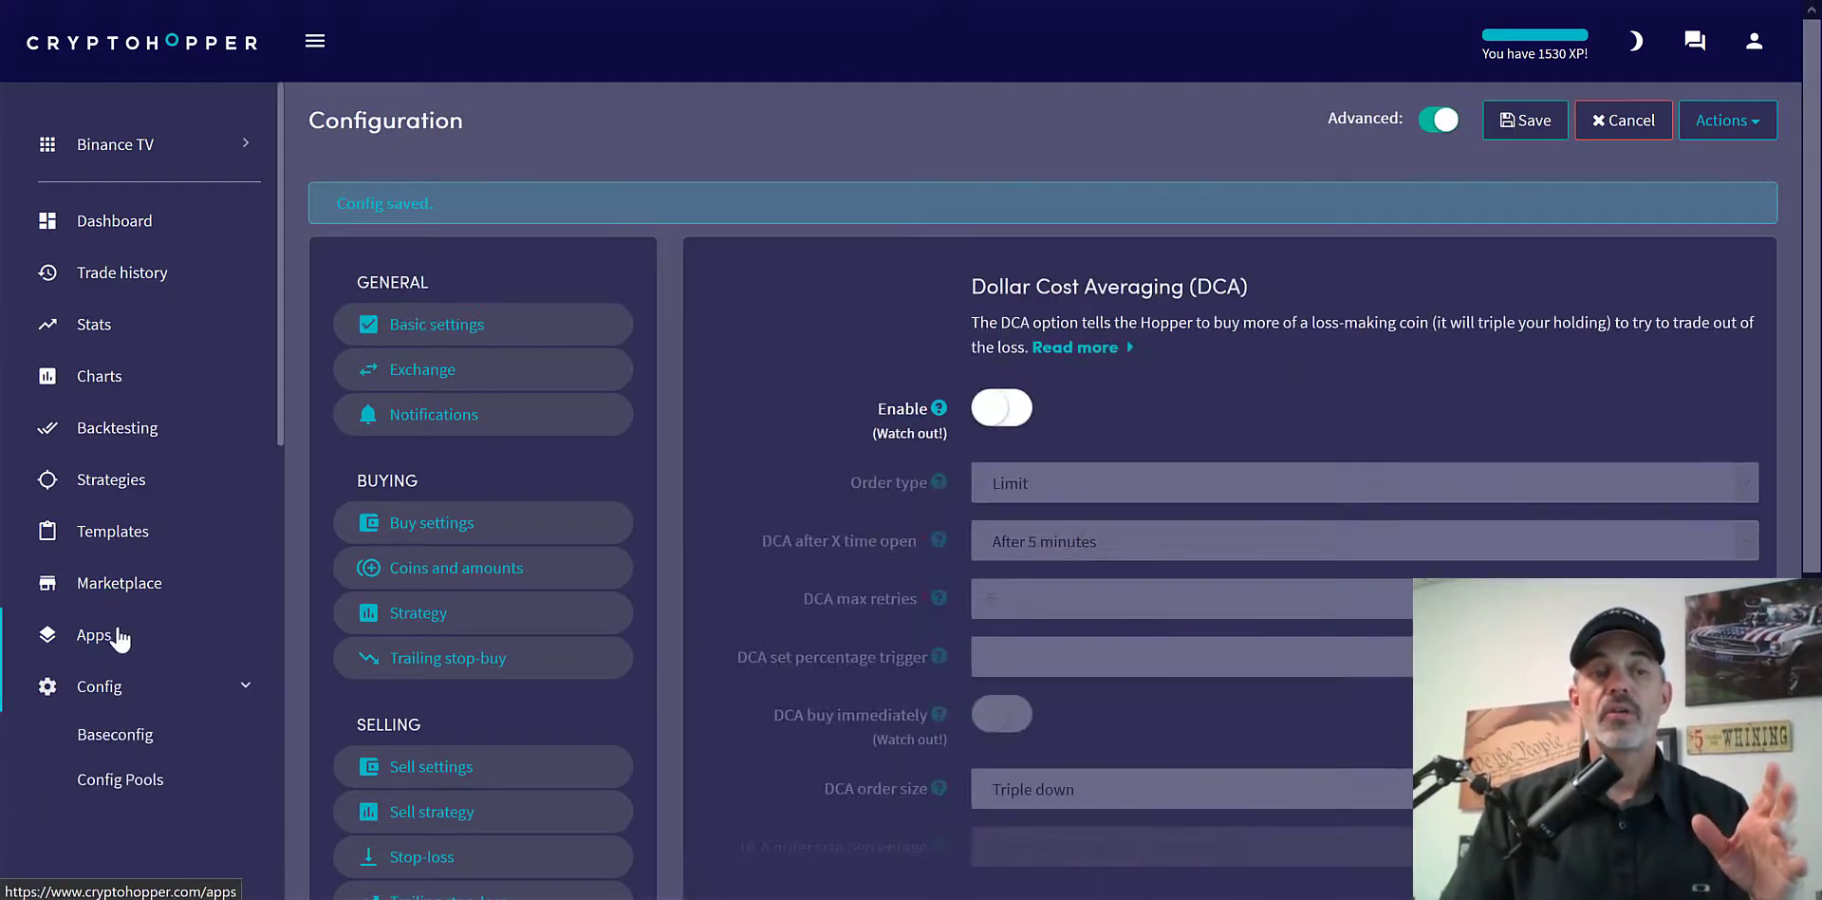
pyautogui.click(99, 644)
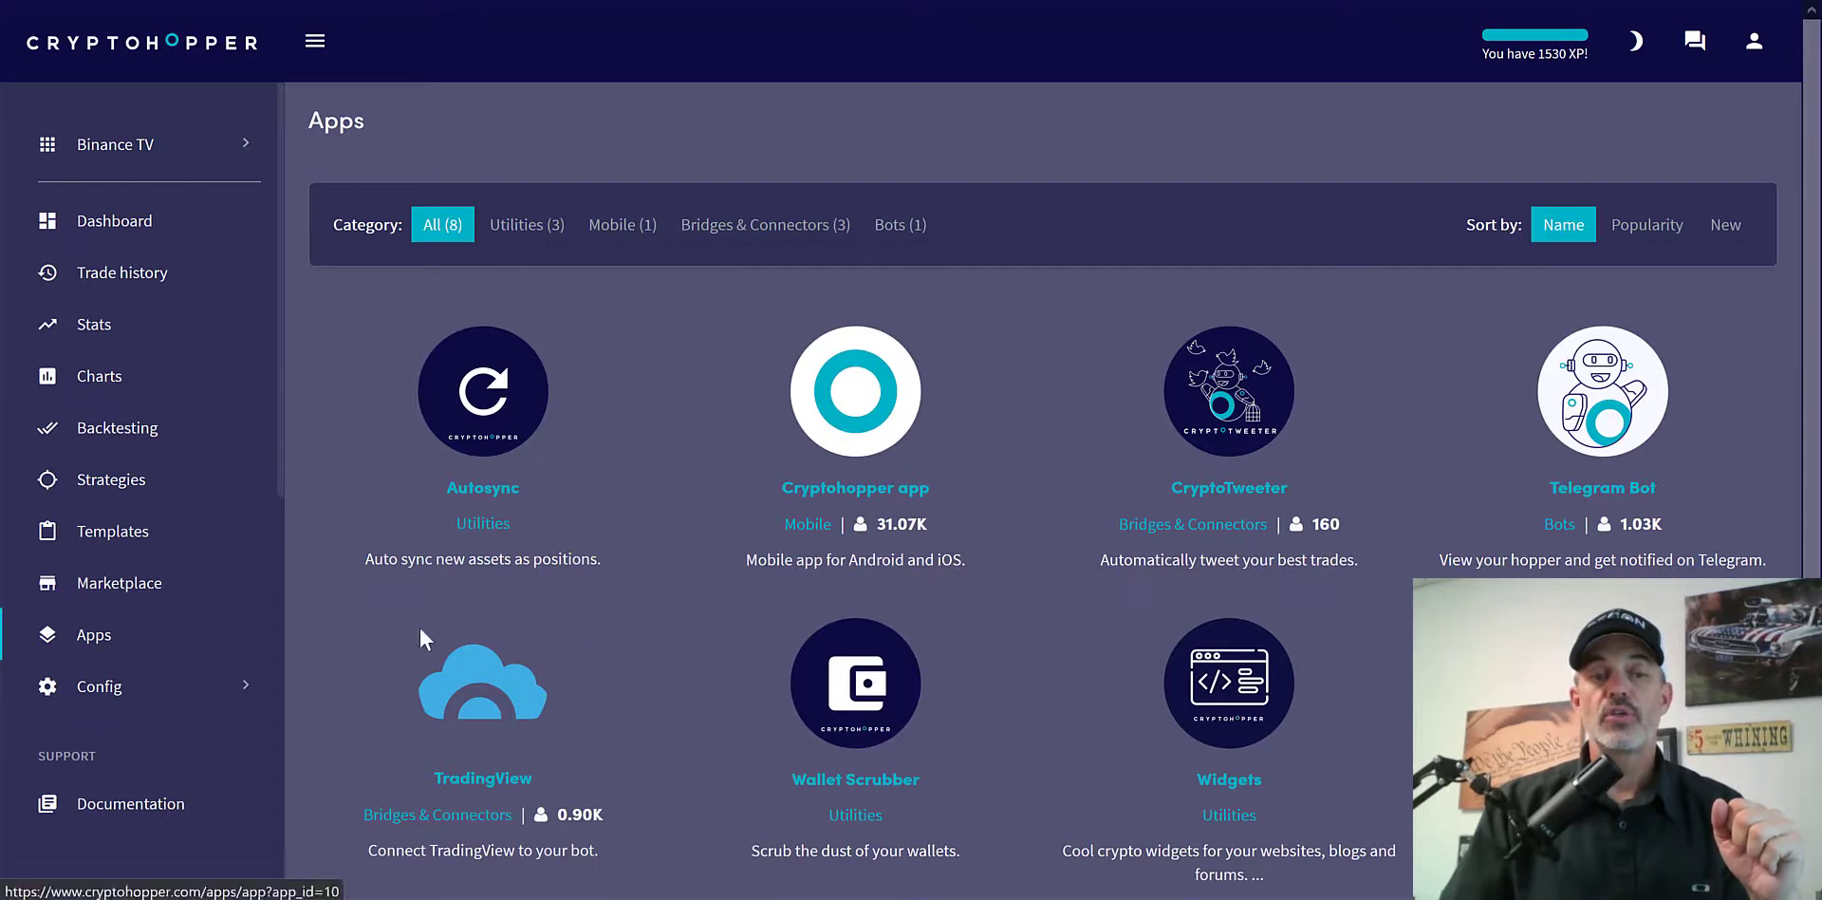
# Open the TradingView connector app and copy the Webhook URL from its Webhook section.
pyautogui.click(487, 707)
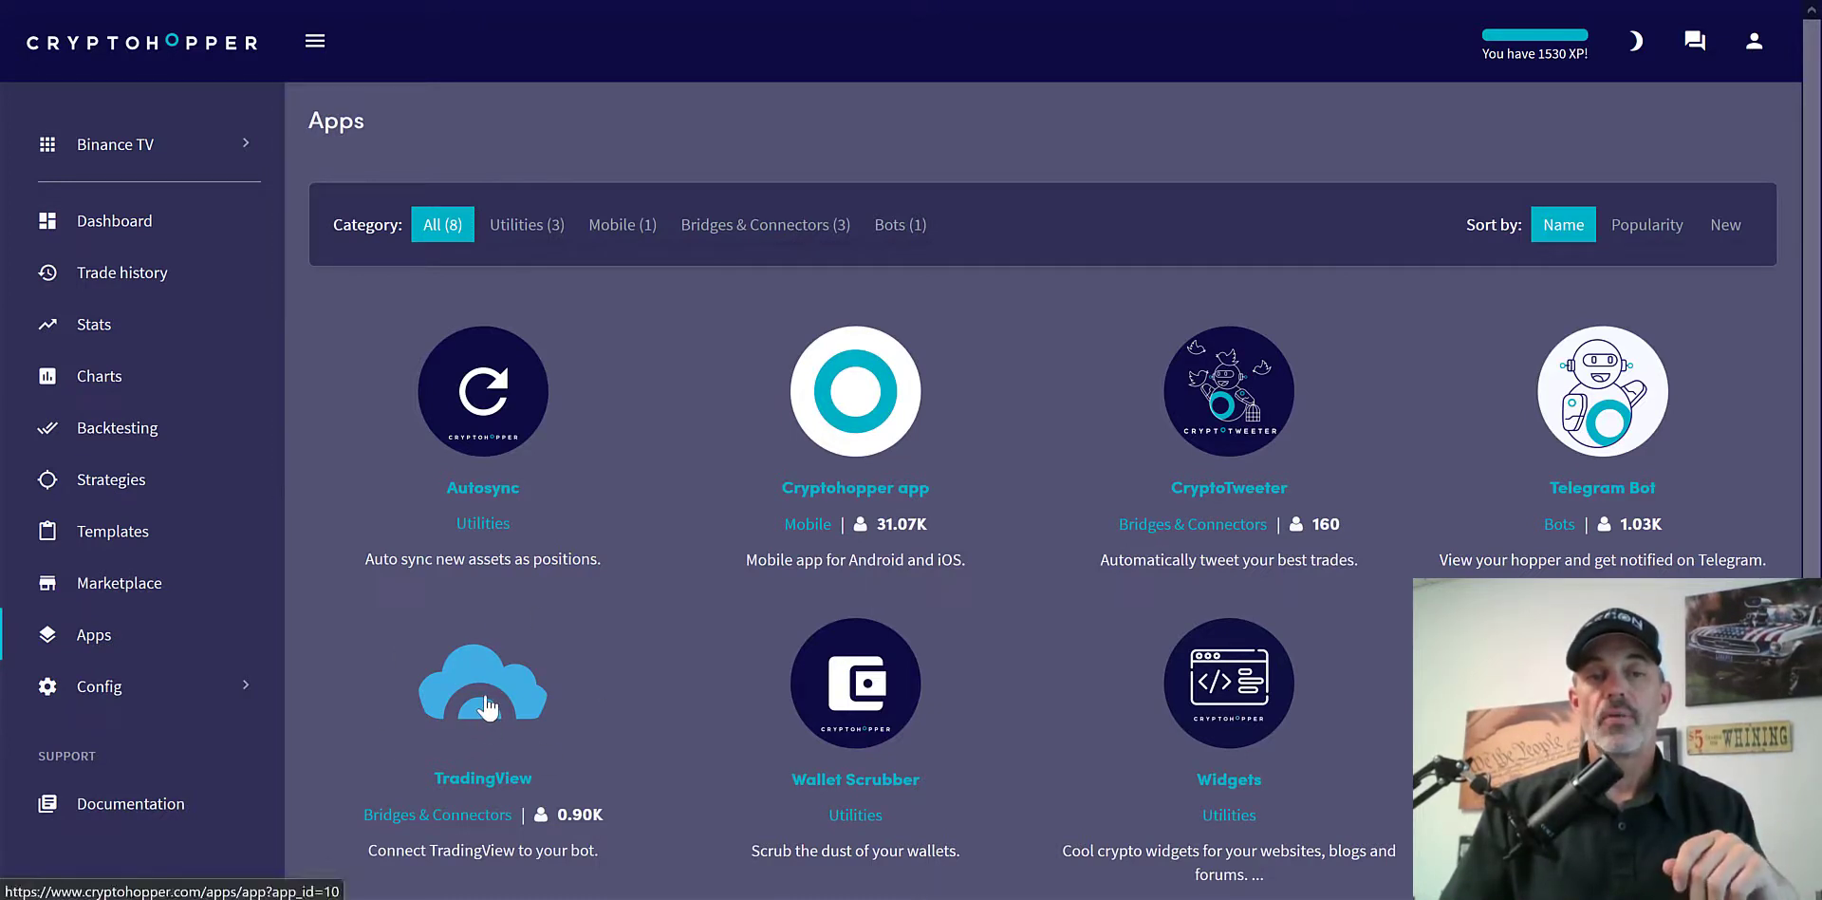
pyautogui.click(487, 707)
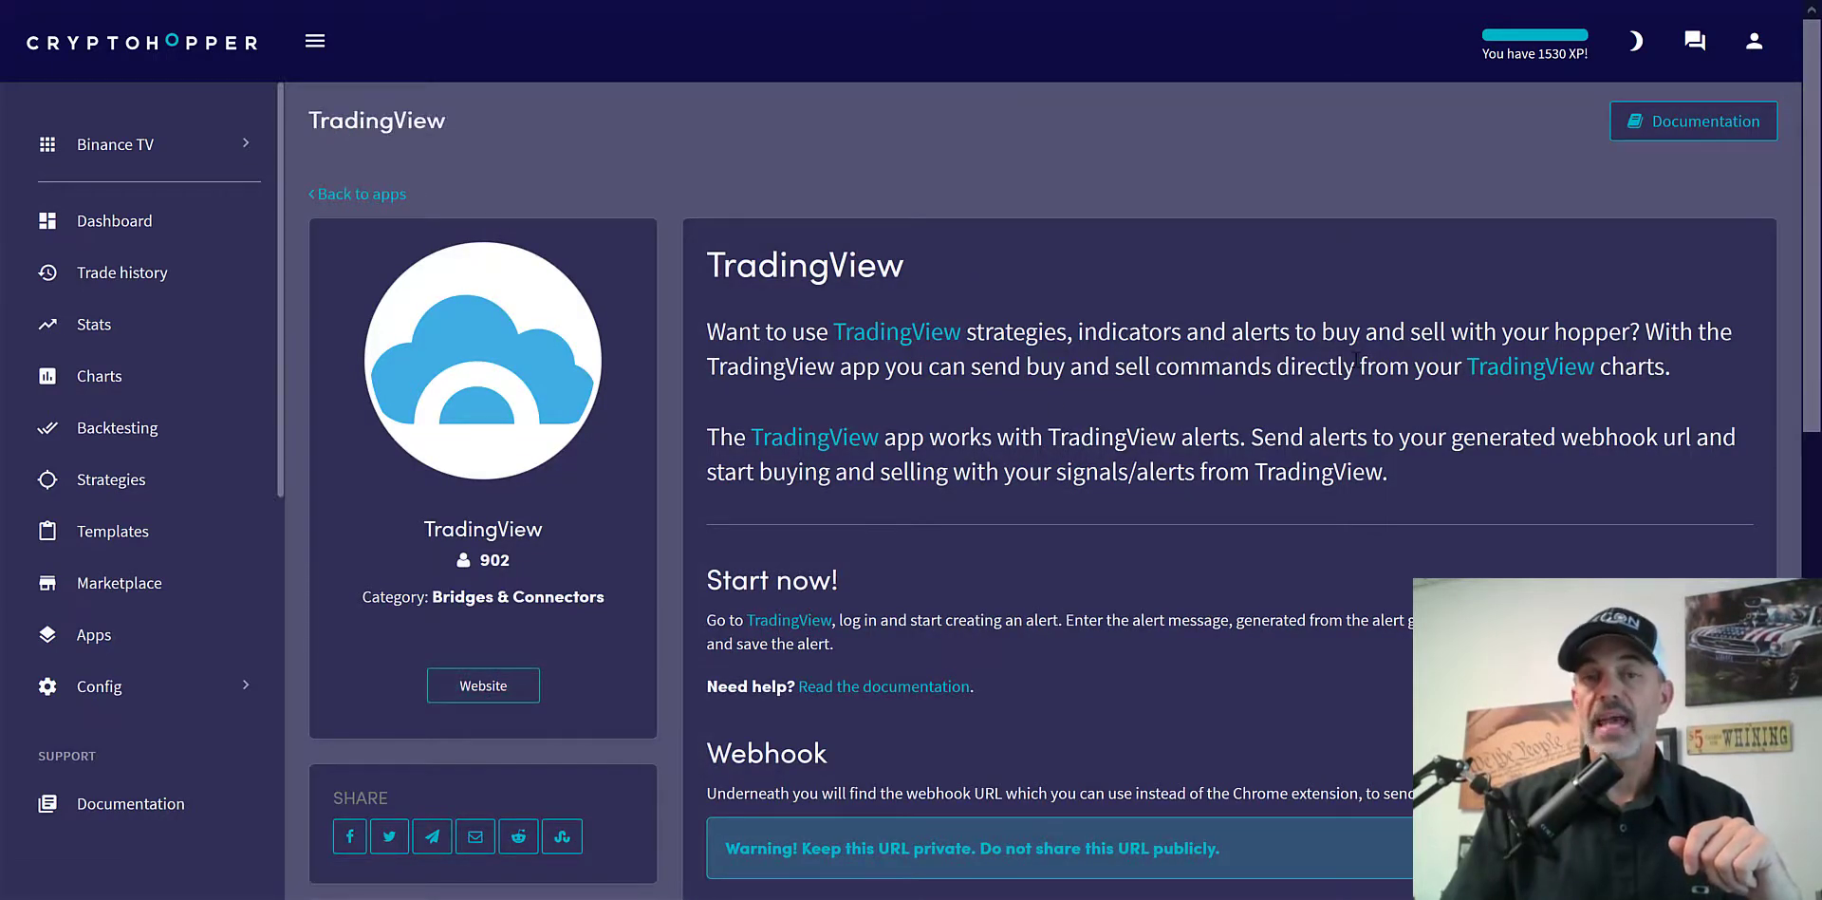
pyautogui.moveTo(1817, 135); pyautogui.dragTo(1817, 375)
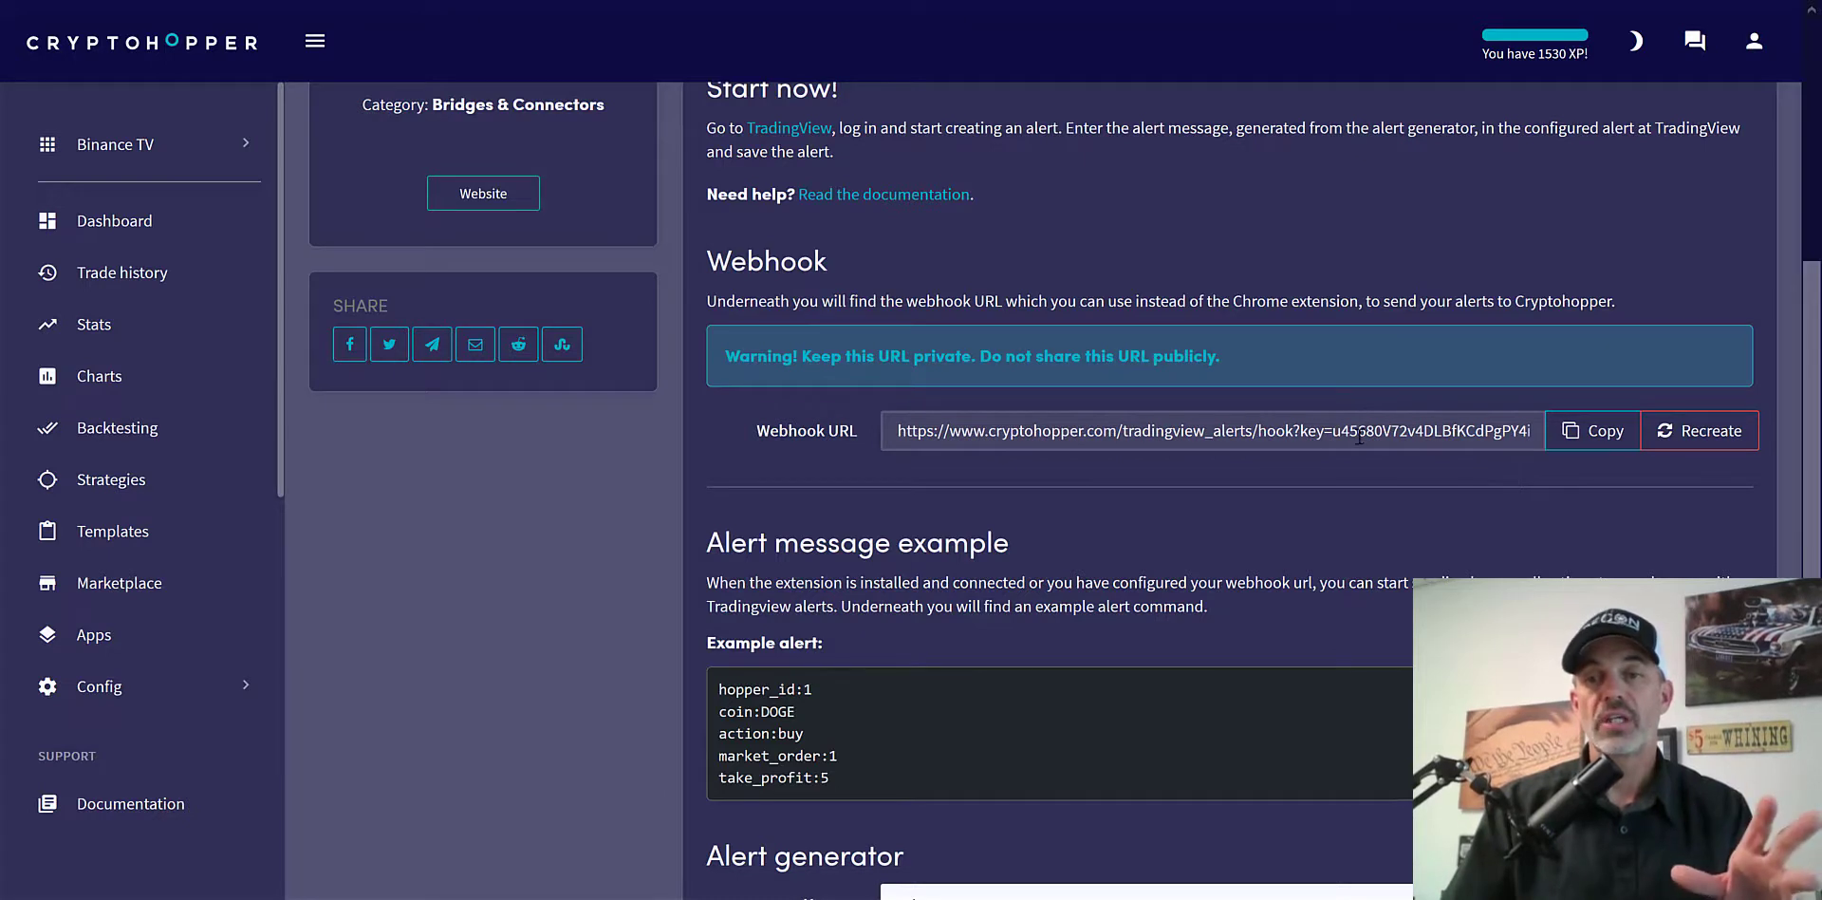
pyautogui.click(1599, 430)
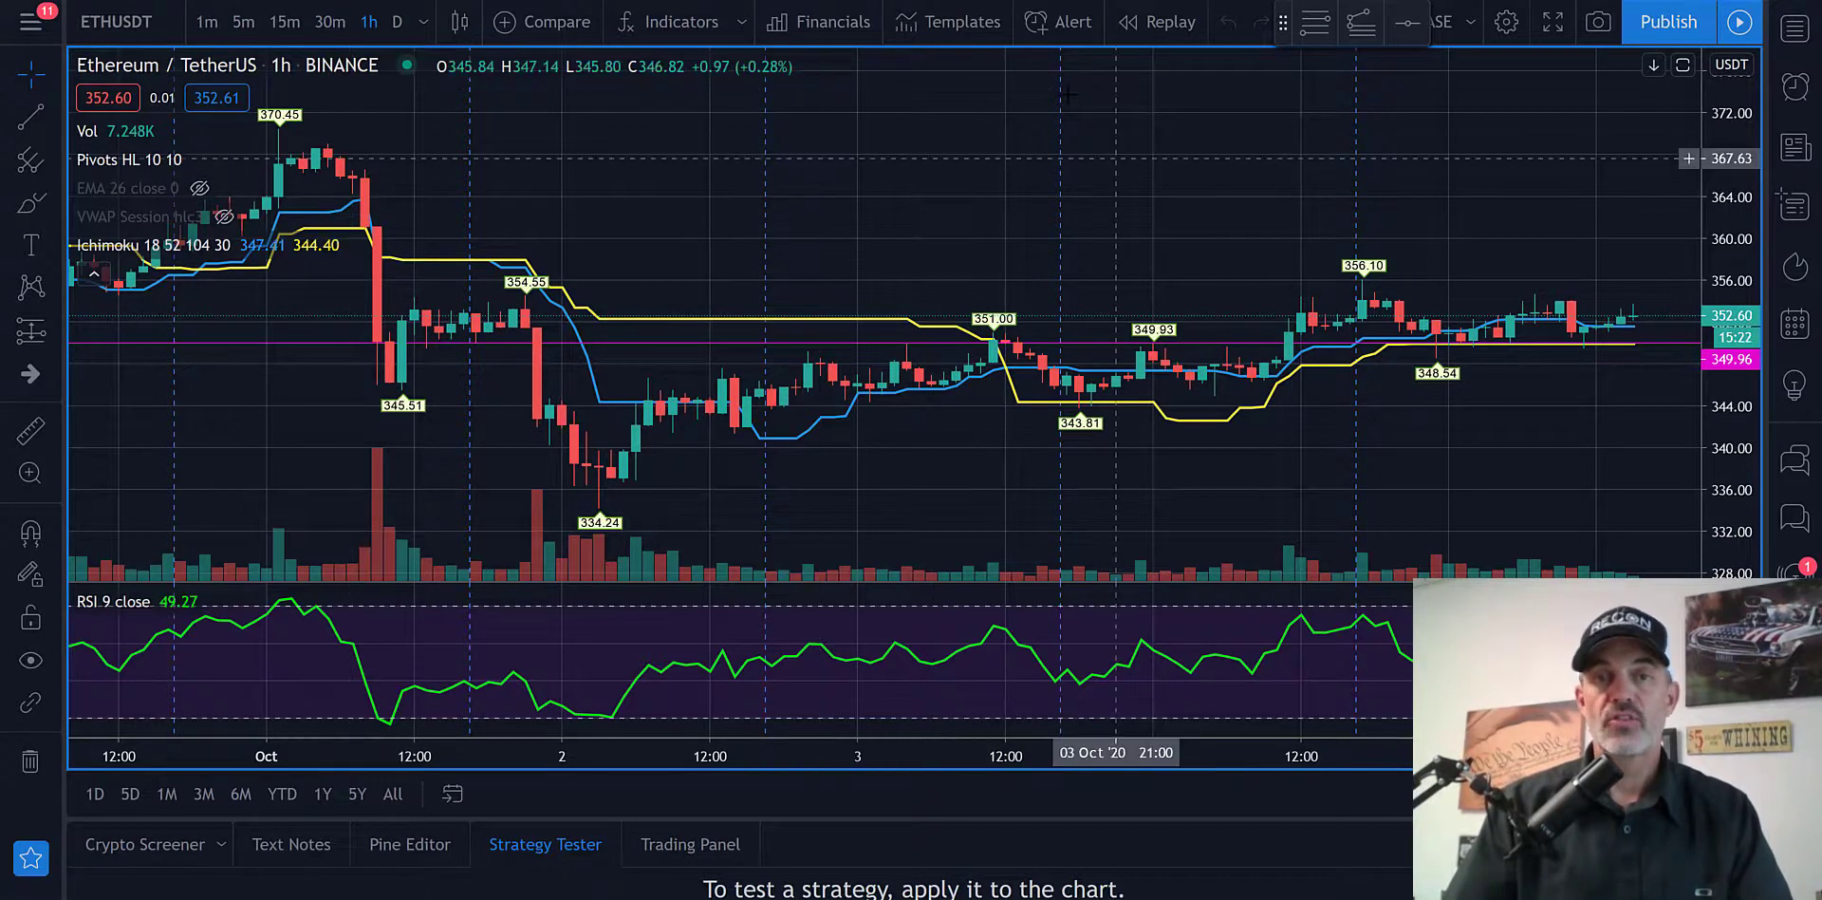
# Create an ETHUSDT alert: Ichimoku Conversion Line crossing up Ichimoku Base Line, once per bar close.
pyautogui.click(1044, 22)
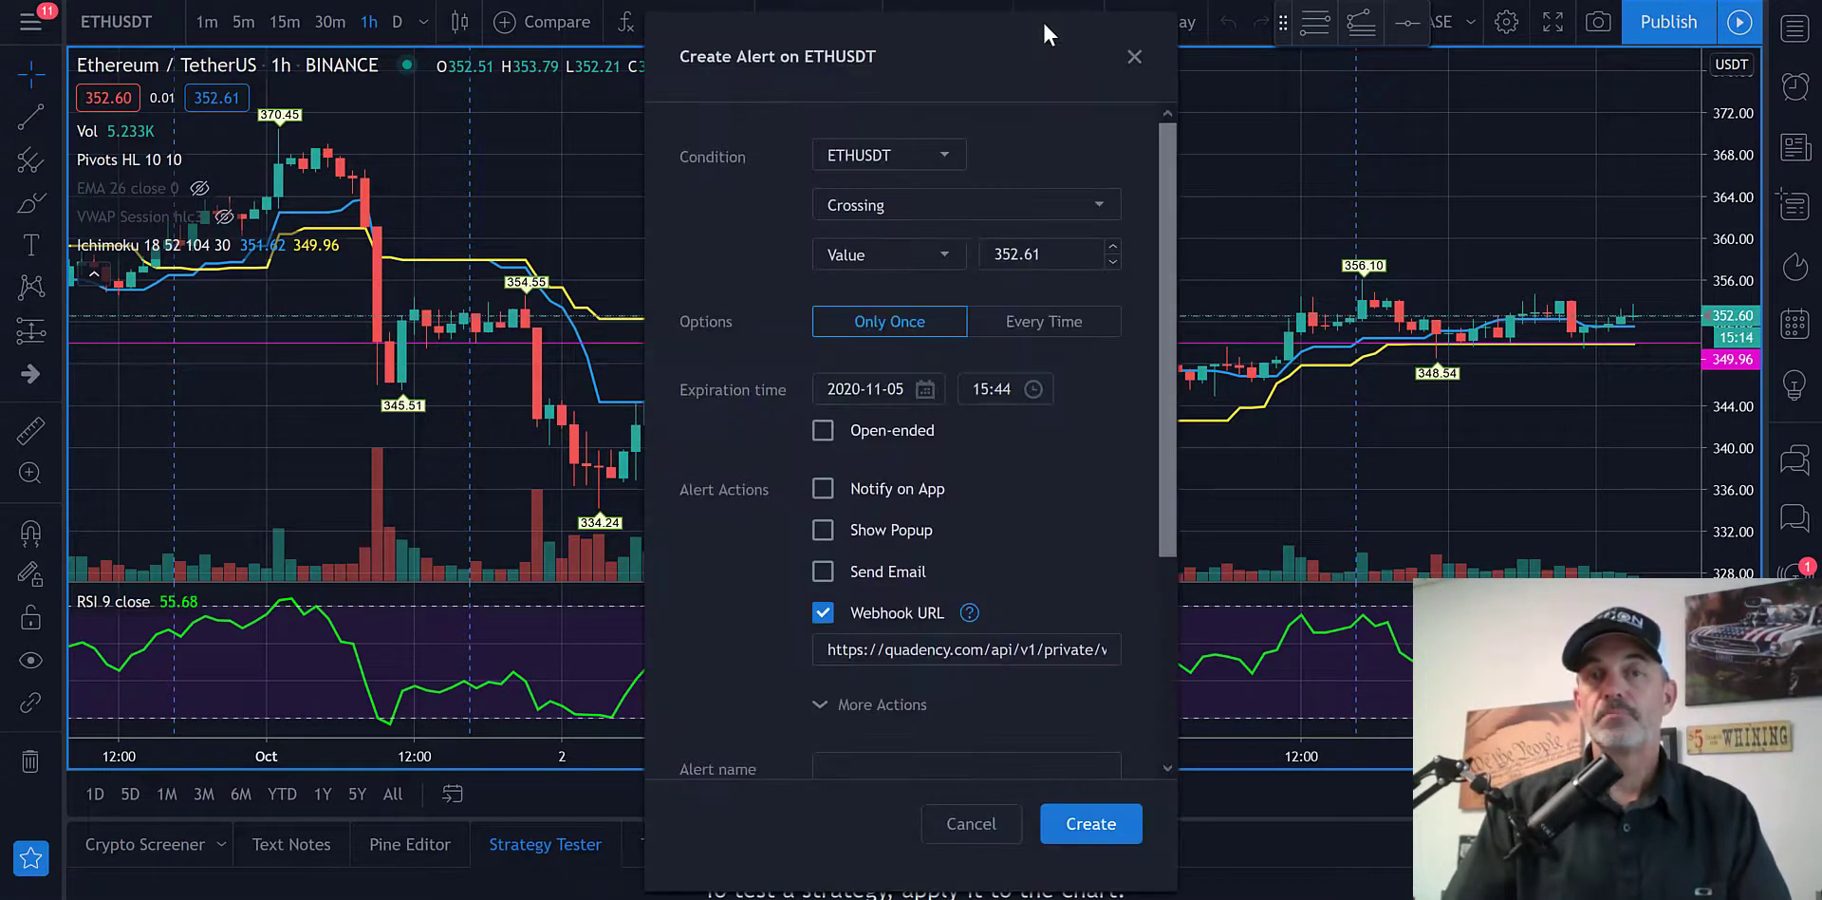
pyautogui.click(933, 163)
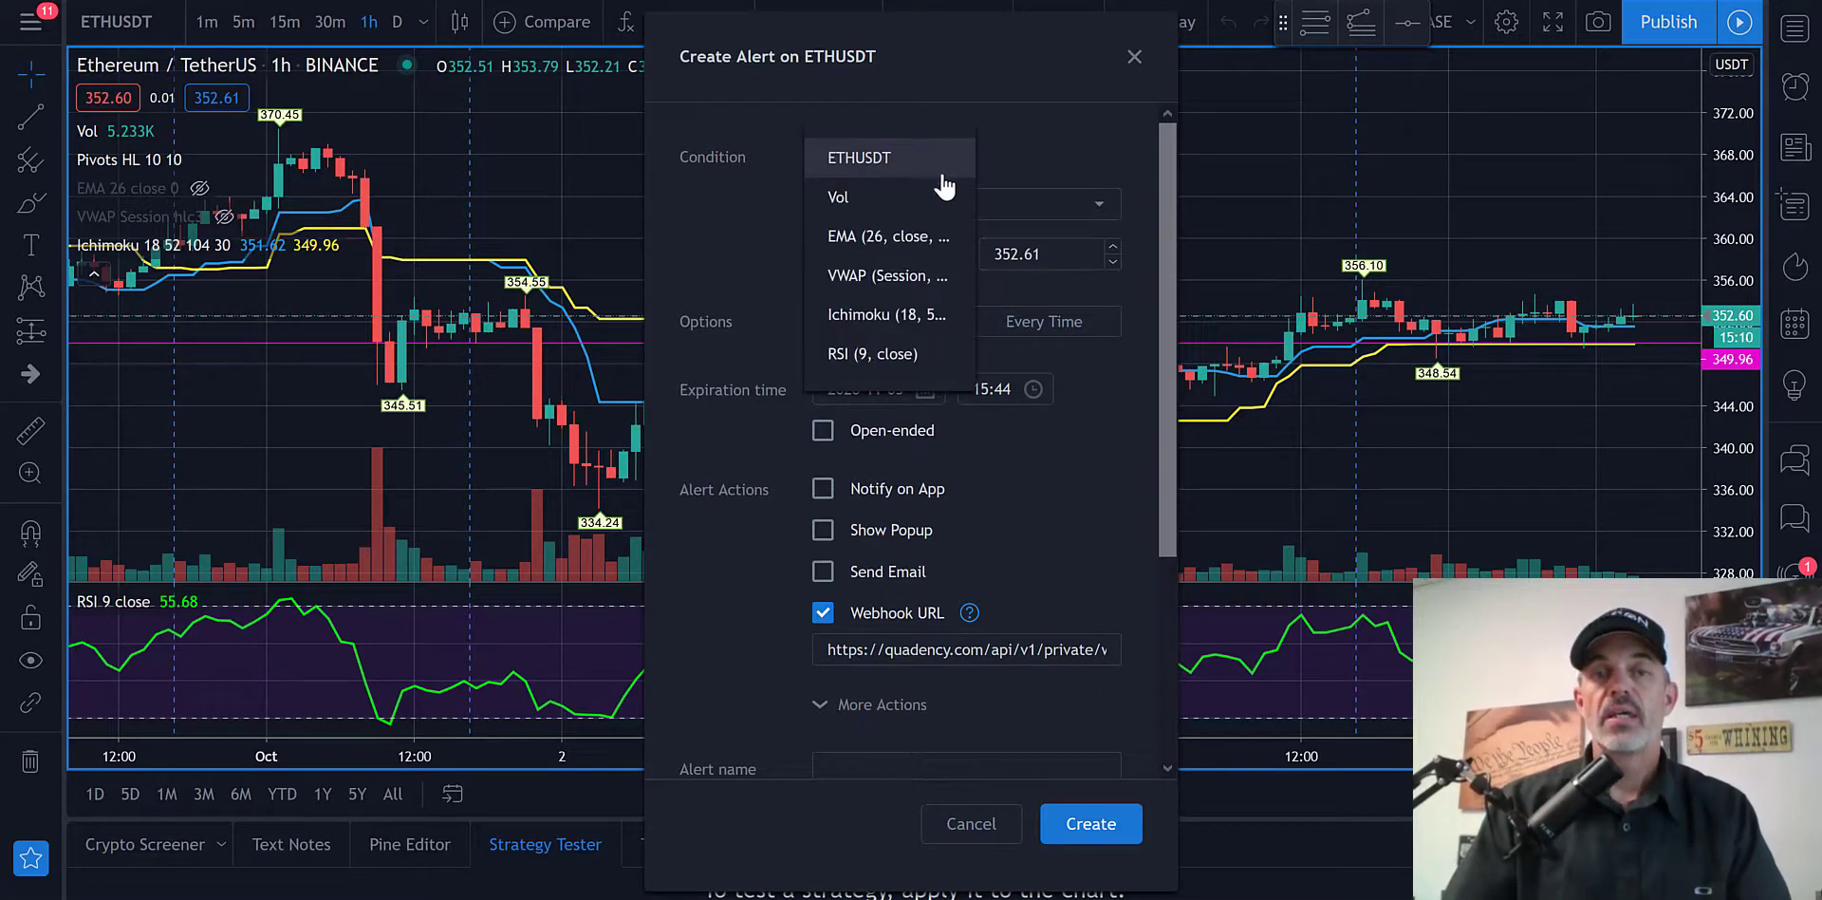
pyautogui.click(895, 318)
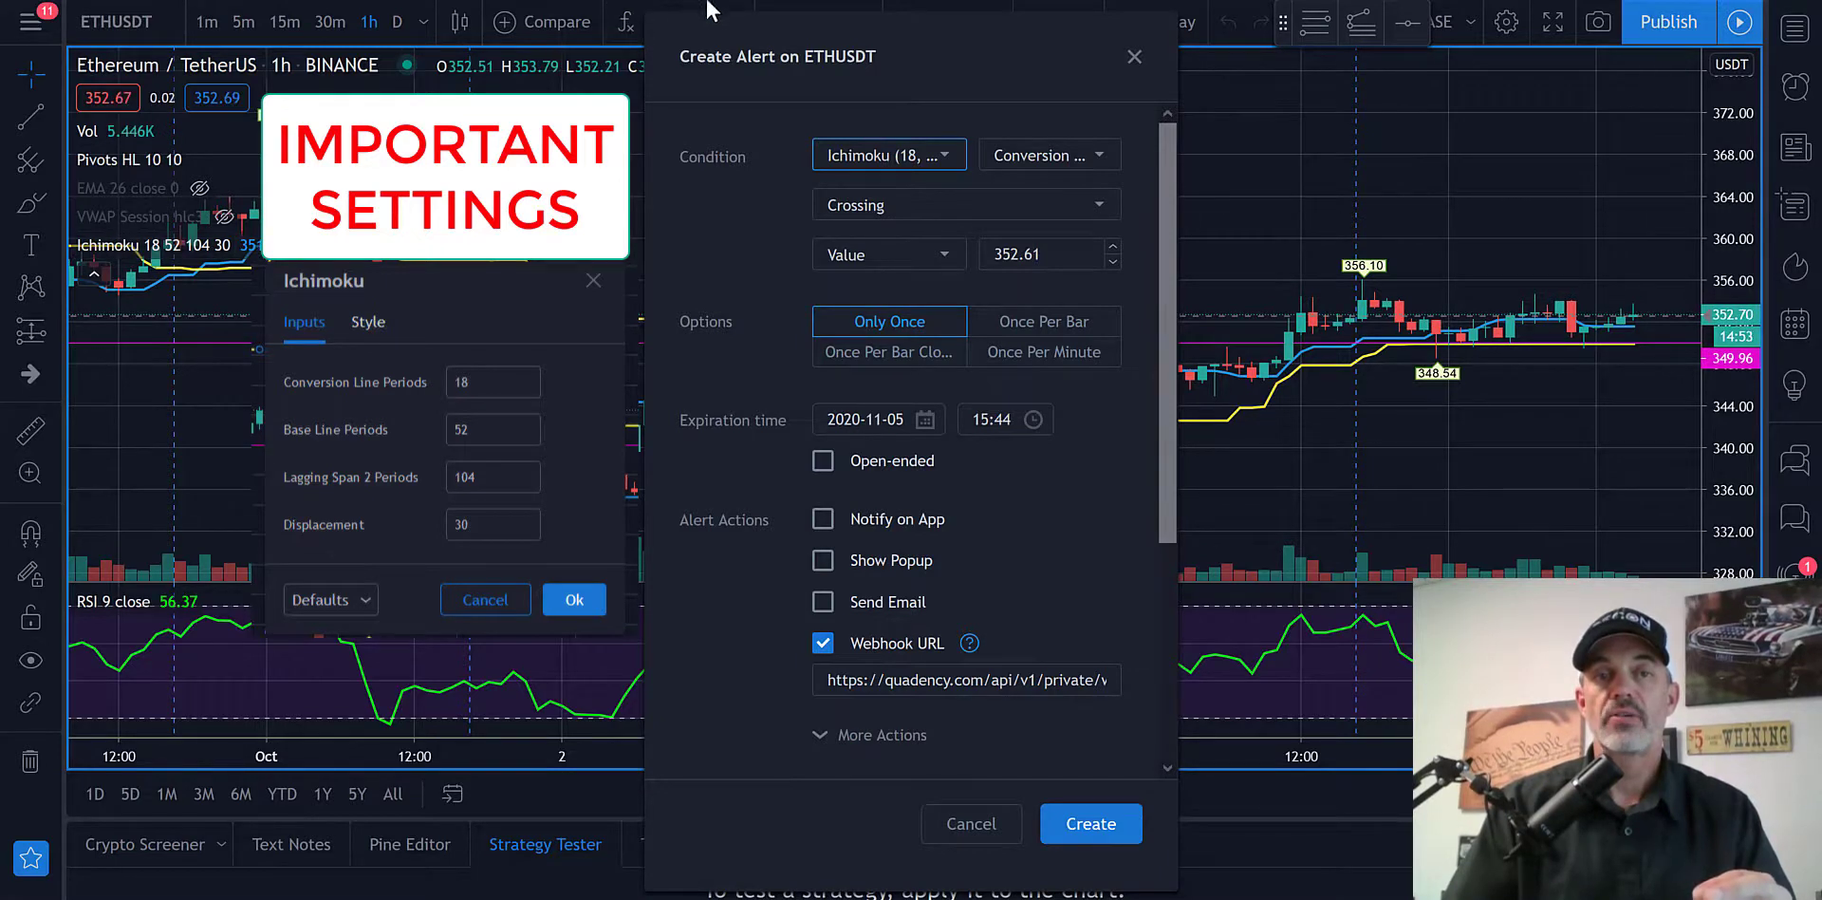
pyautogui.click(1097, 163)
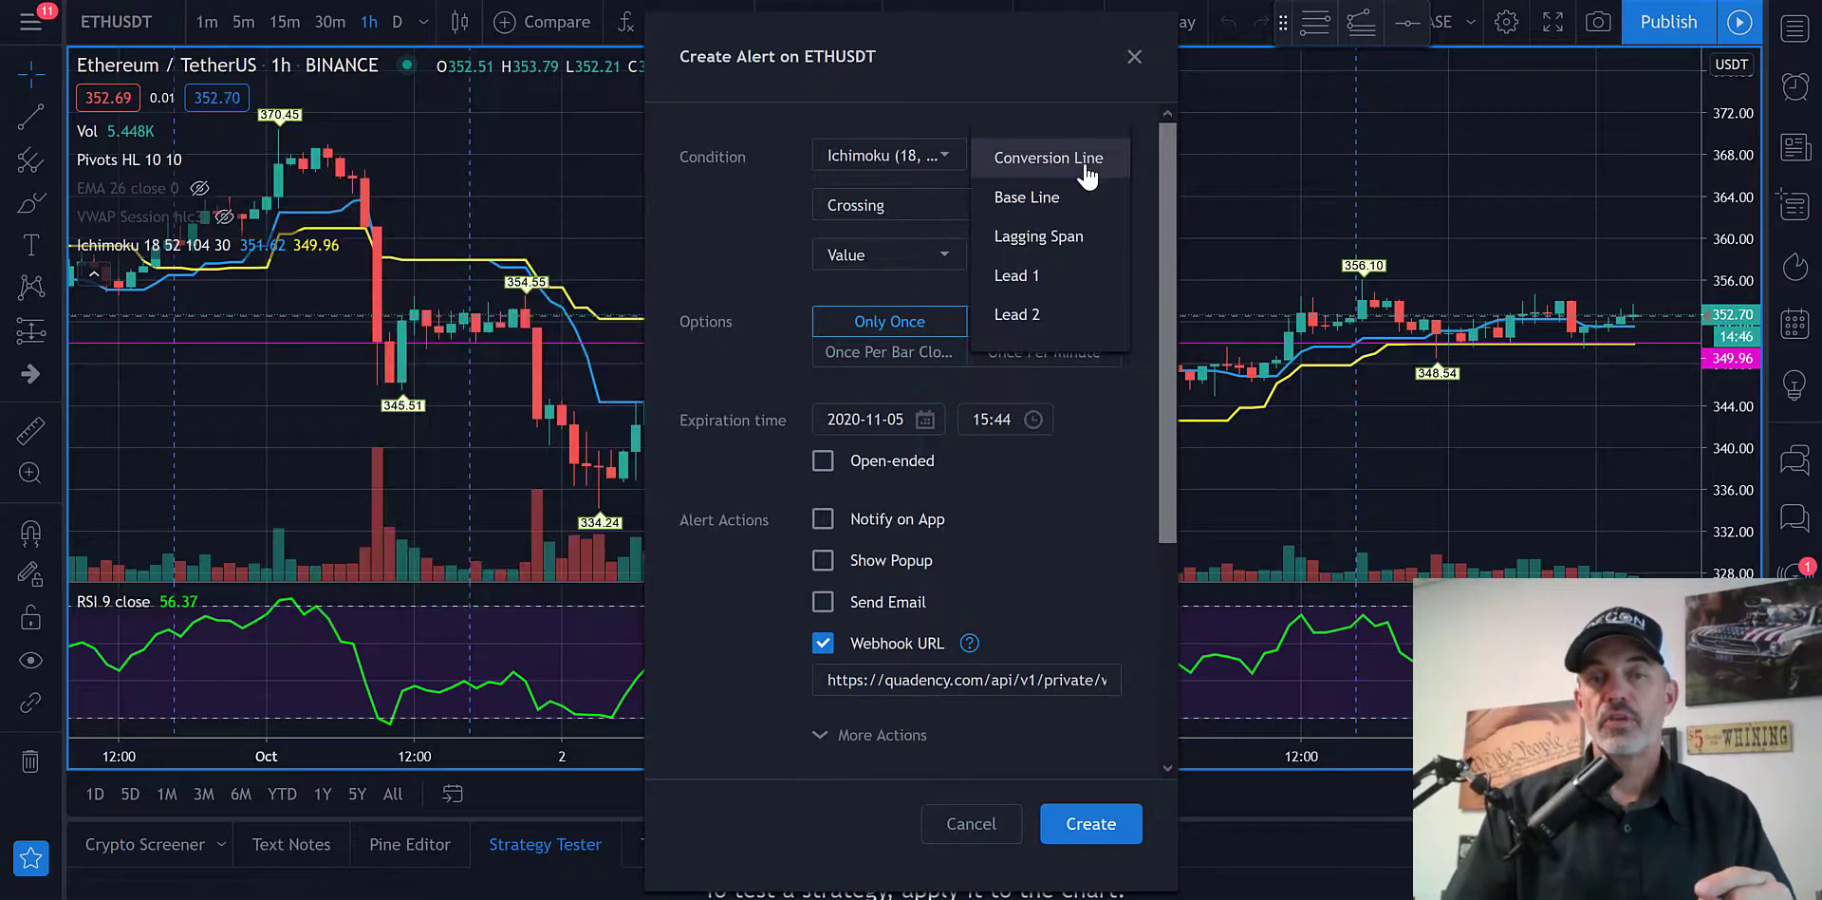
pyautogui.click(1099, 163)
pyautogui.click(914, 214)
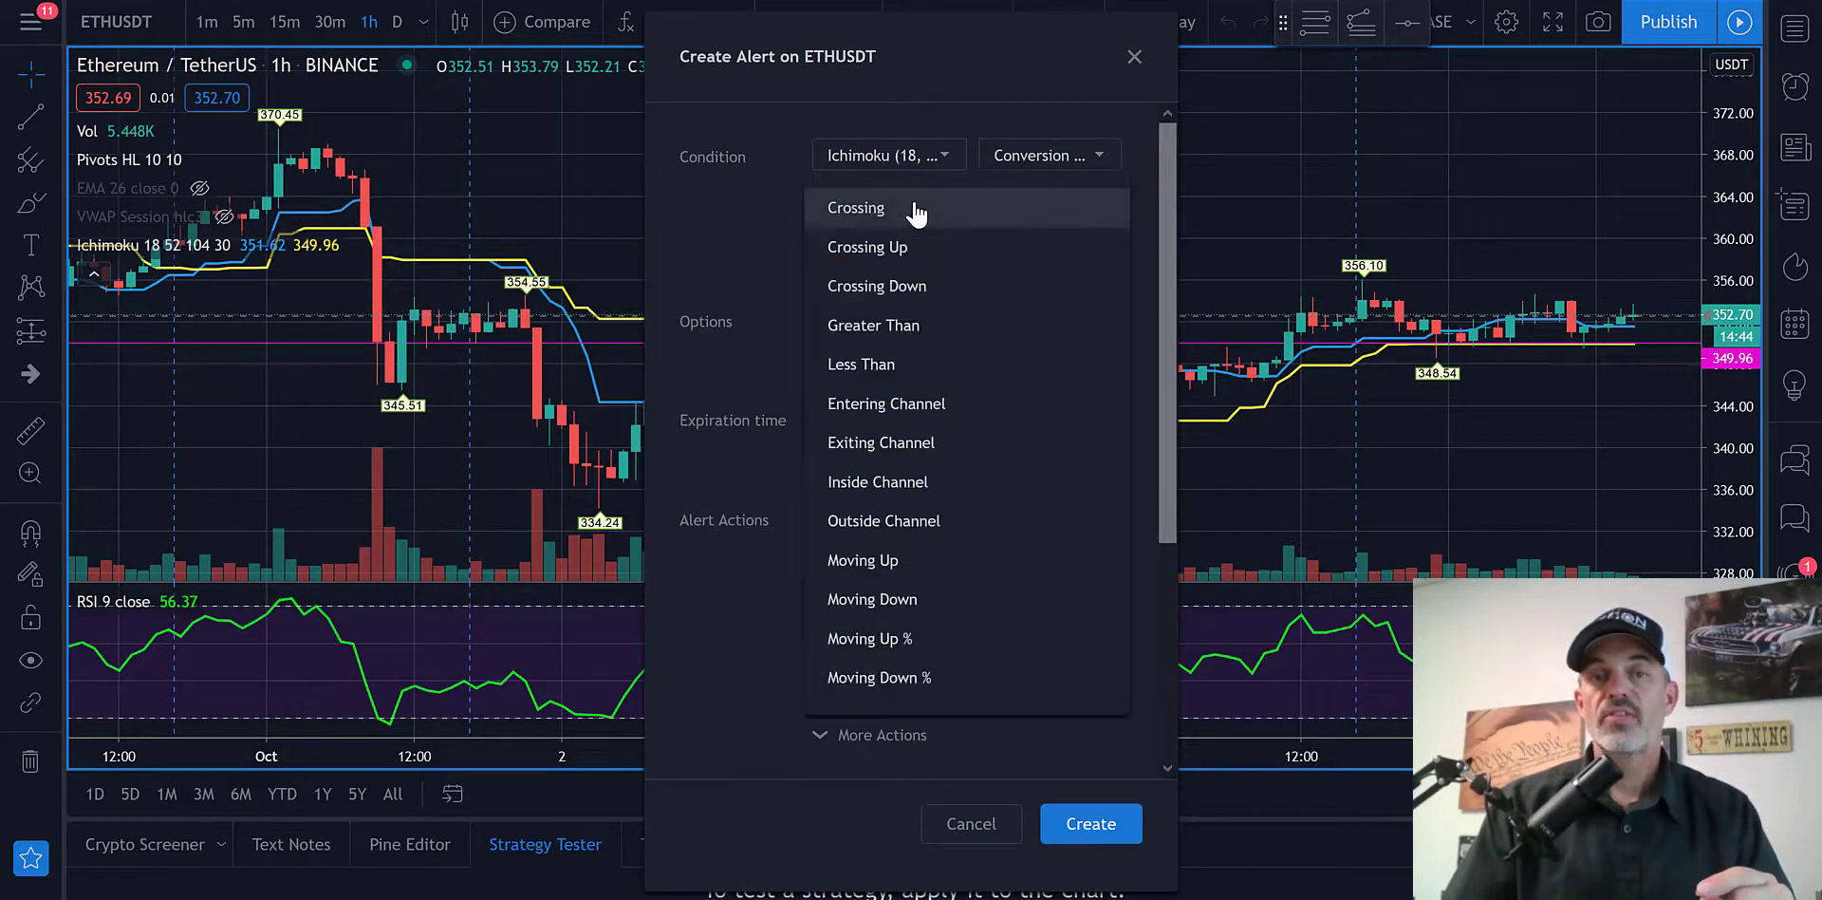
pyautogui.click(903, 248)
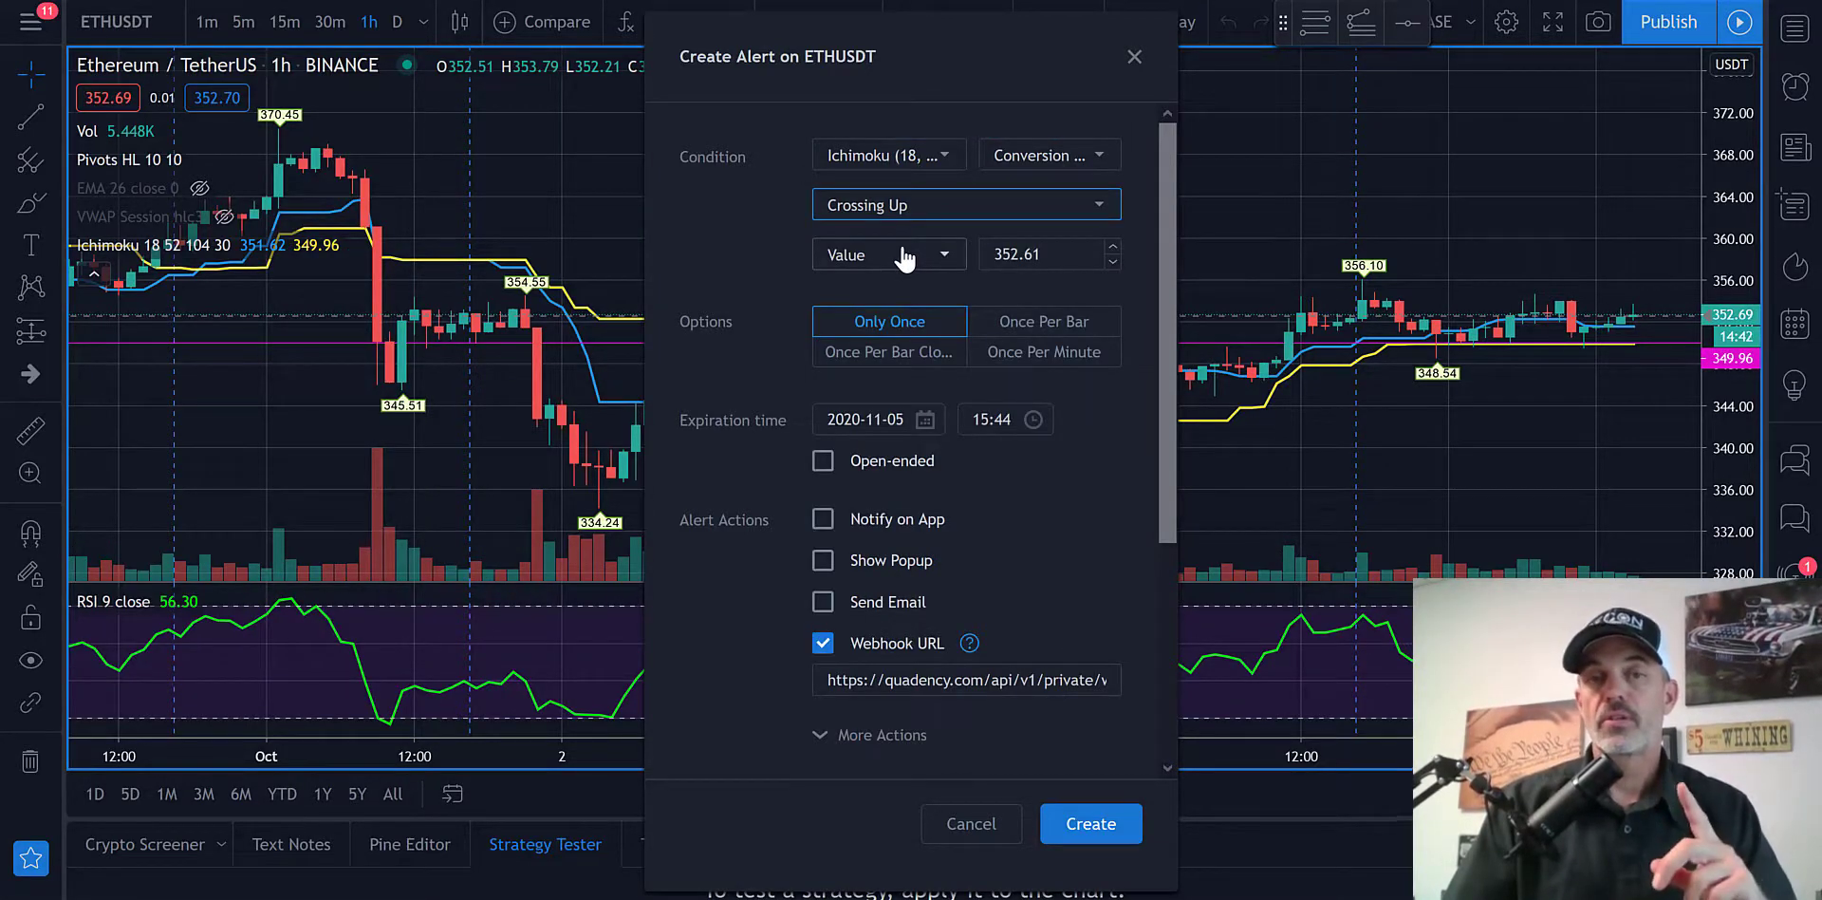
pyautogui.click(941, 259)
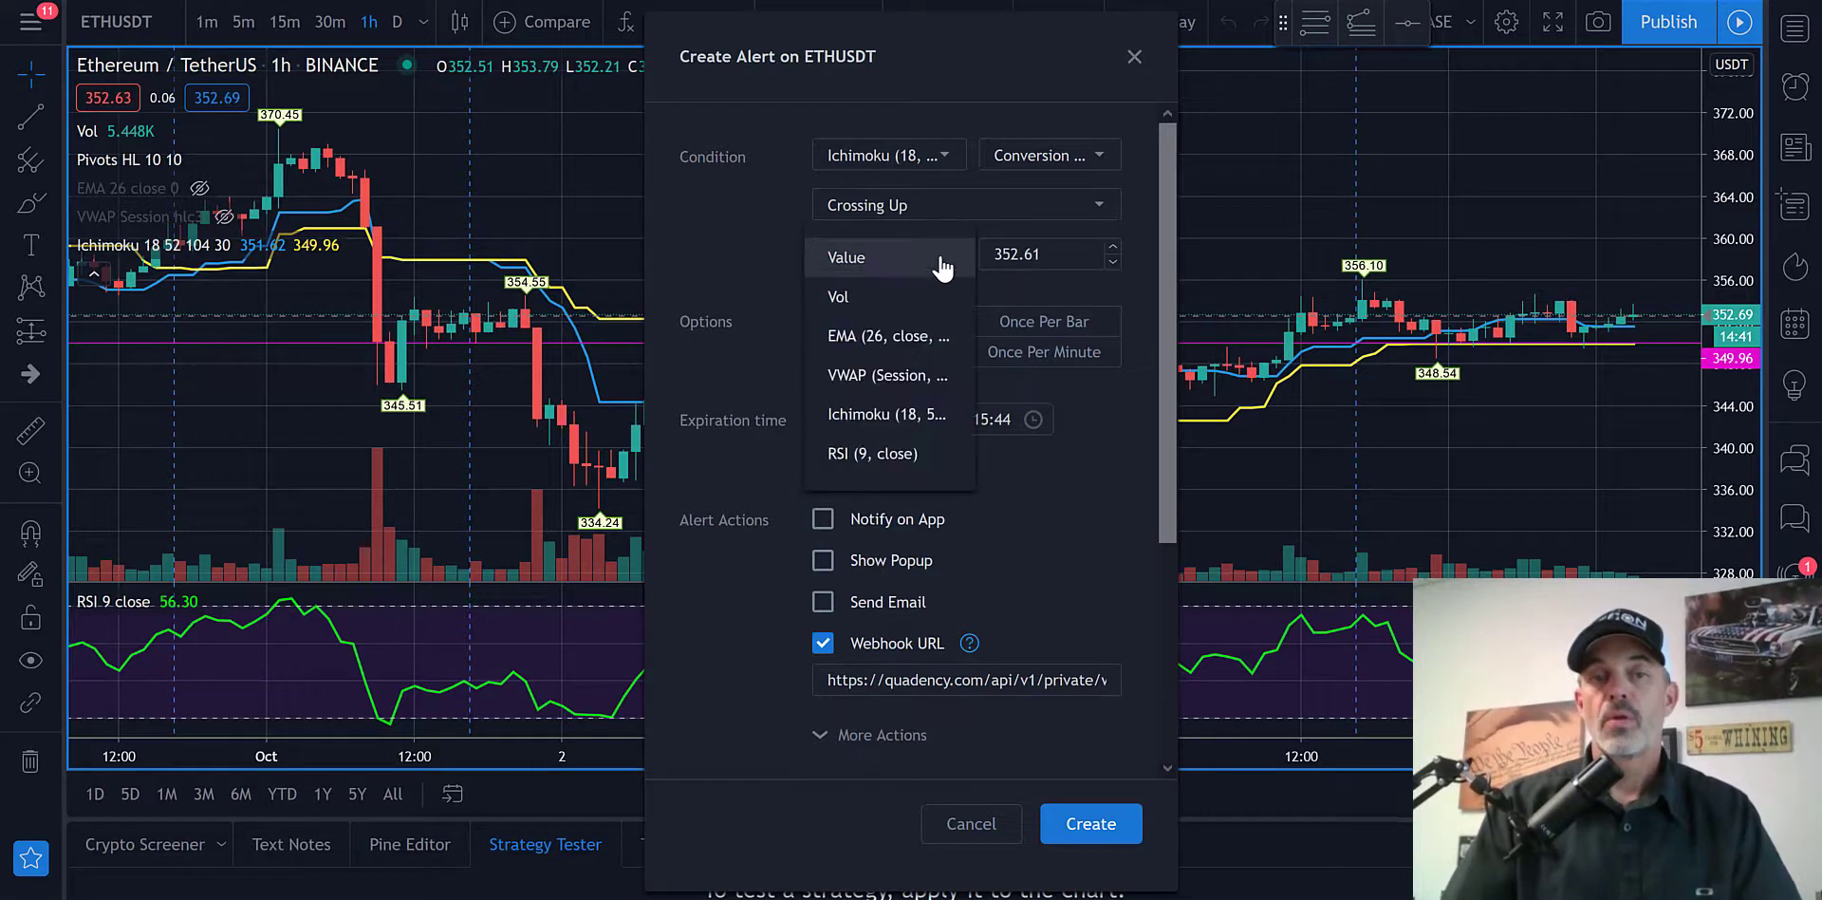
pyautogui.click(903, 418)
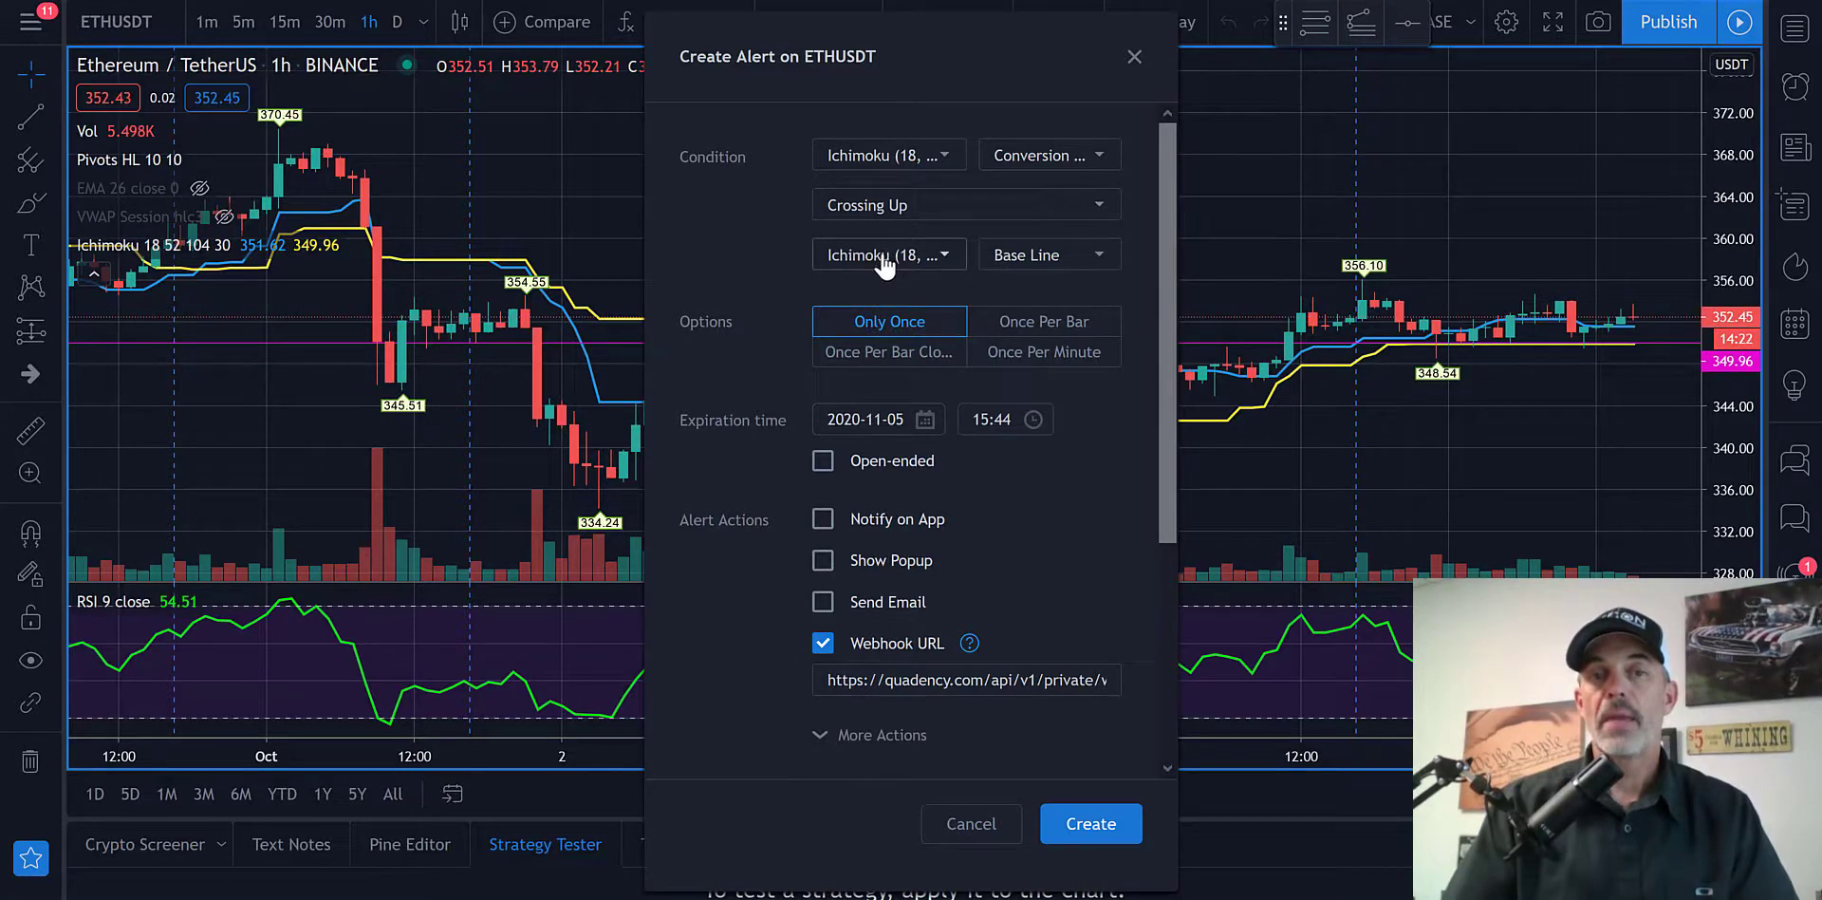
pyautogui.click(900, 353)
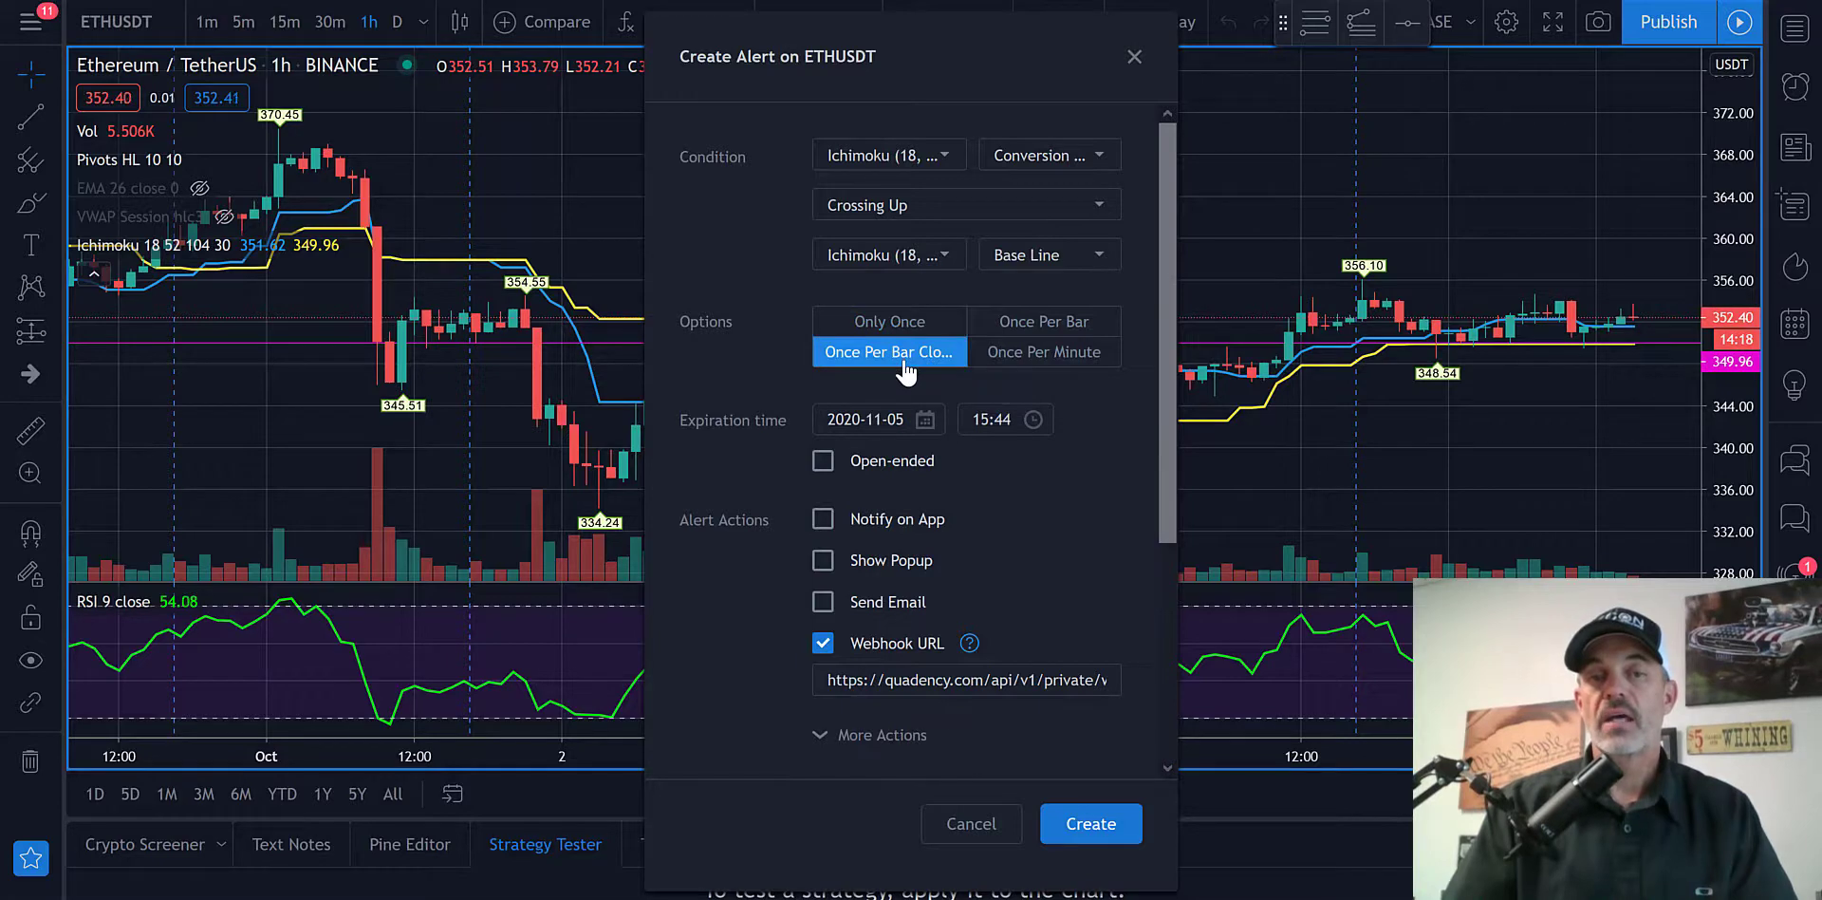
pyautogui.moveTo(1162, 283); pyautogui.dragTo(1156, 419)
# Replace the old Quadency webhook URL with the Cryptohopper webhook URL.
pyautogui.click(827, 478)
pyautogui.hotkey('ctrl', 'a')
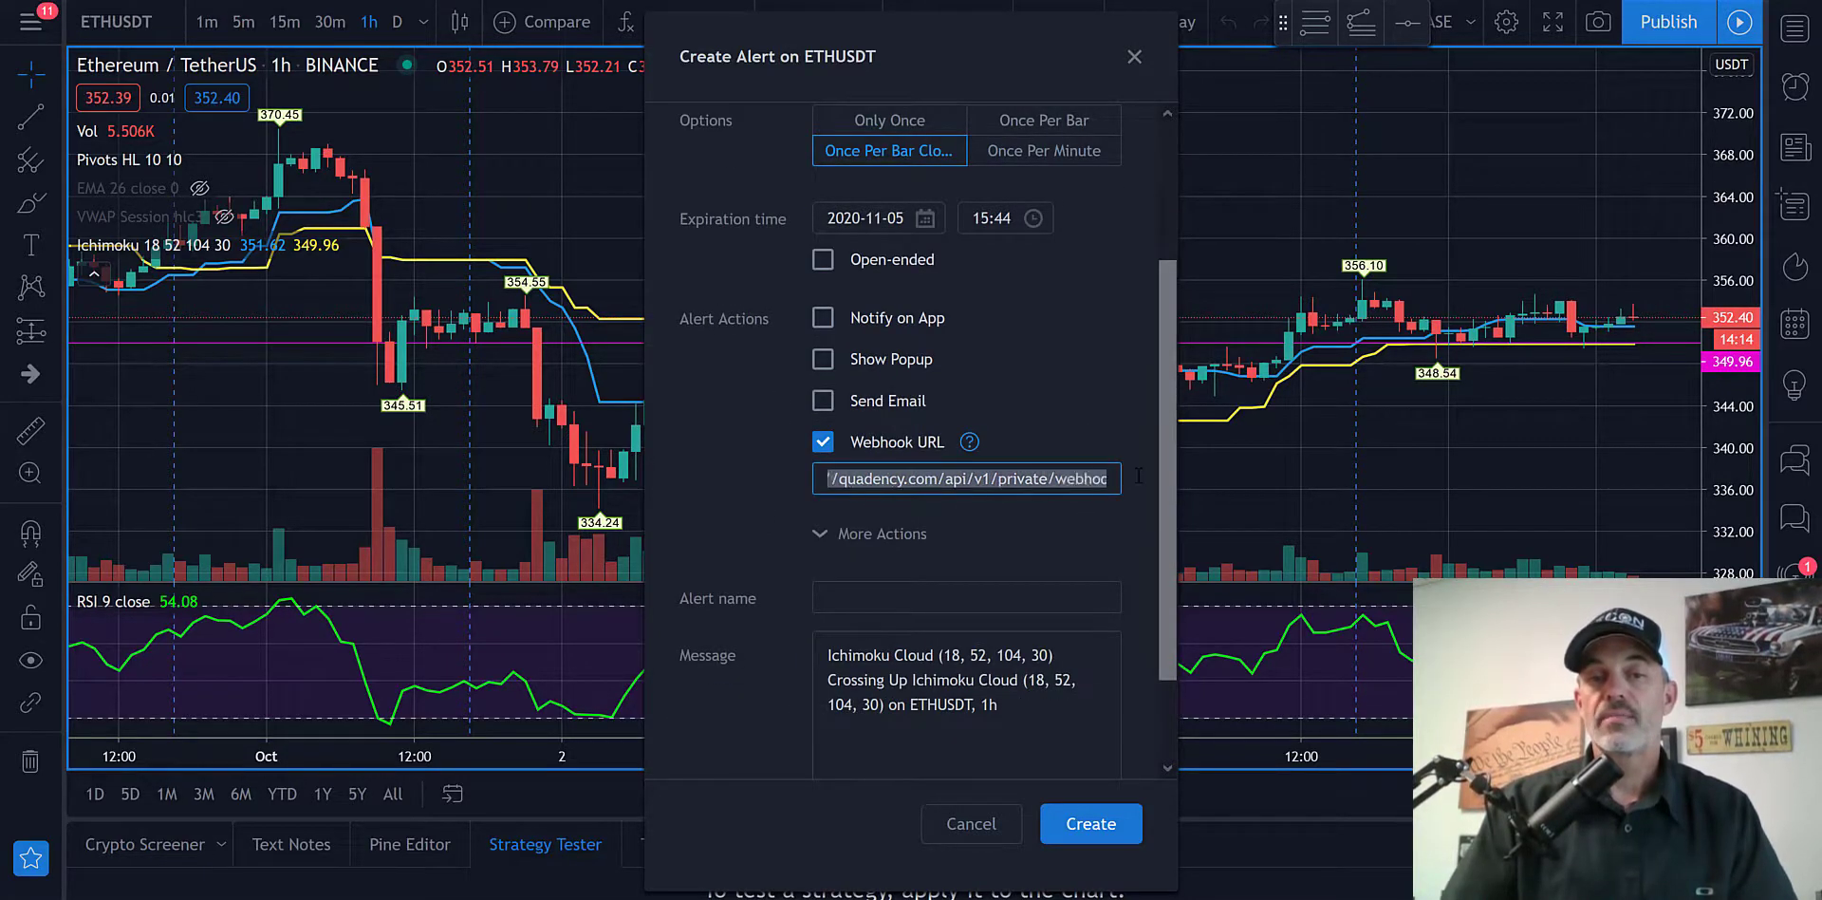
pyautogui.write('https://www.cryptohopper.com/trading')
pyautogui.scroll(2, 938, 647)
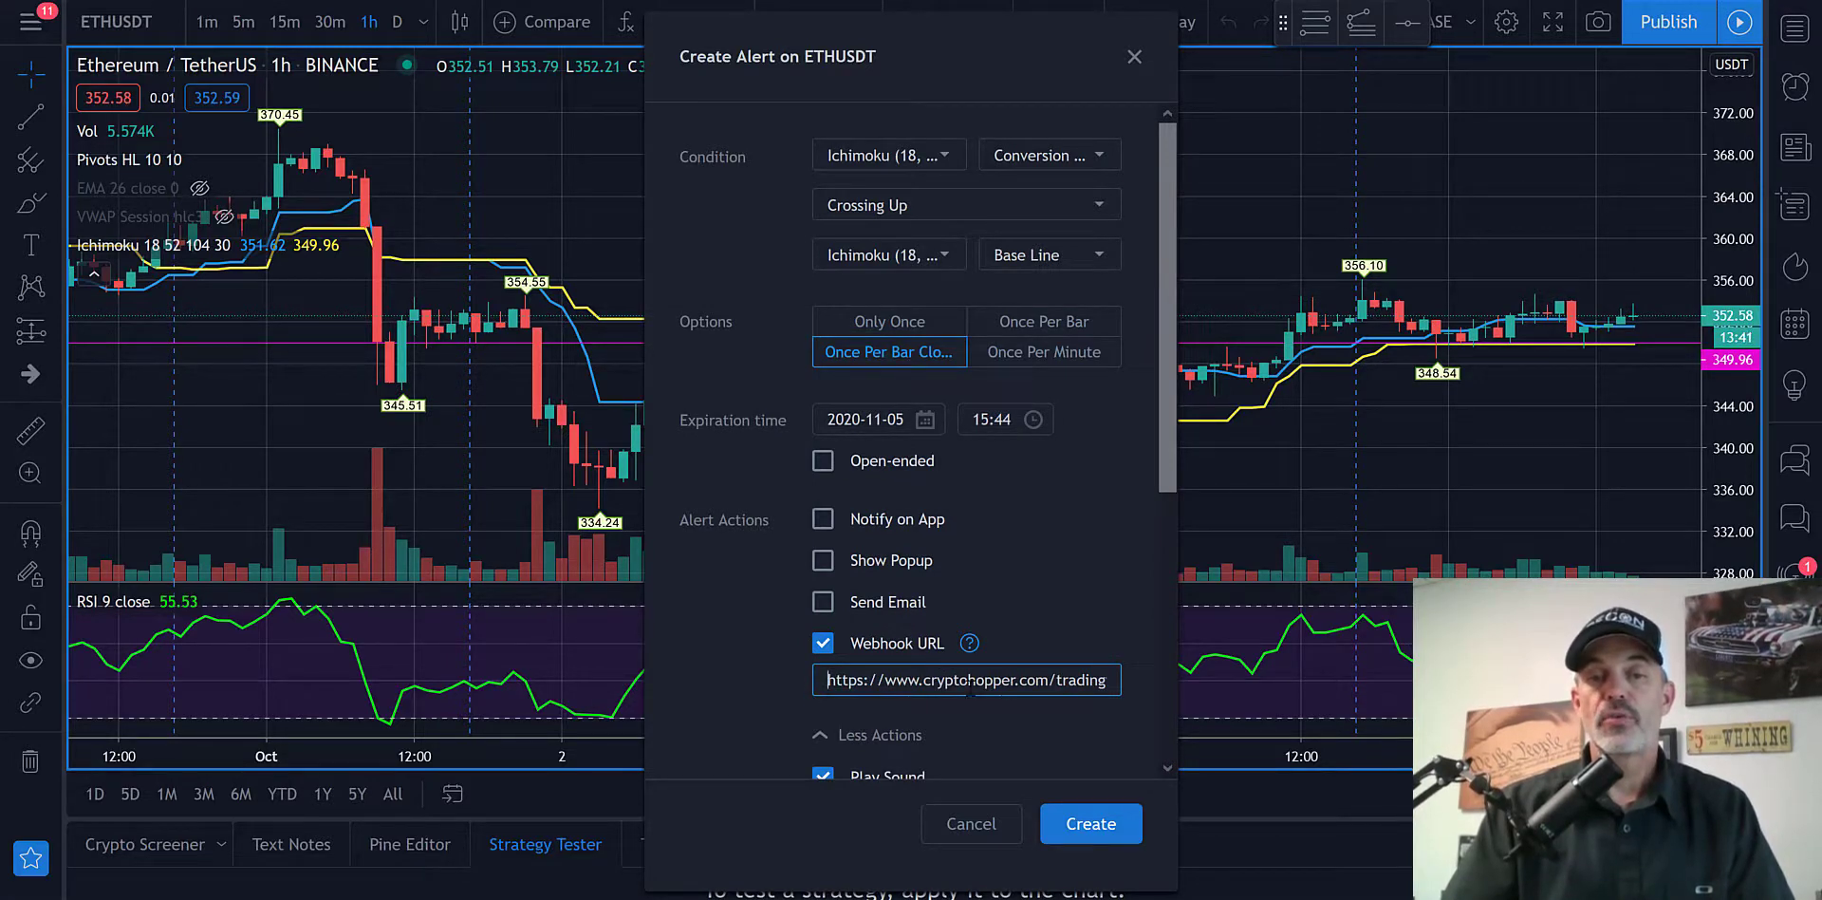
pyautogui.moveTo(1163, 378); pyautogui.dragTo(1148, 612)
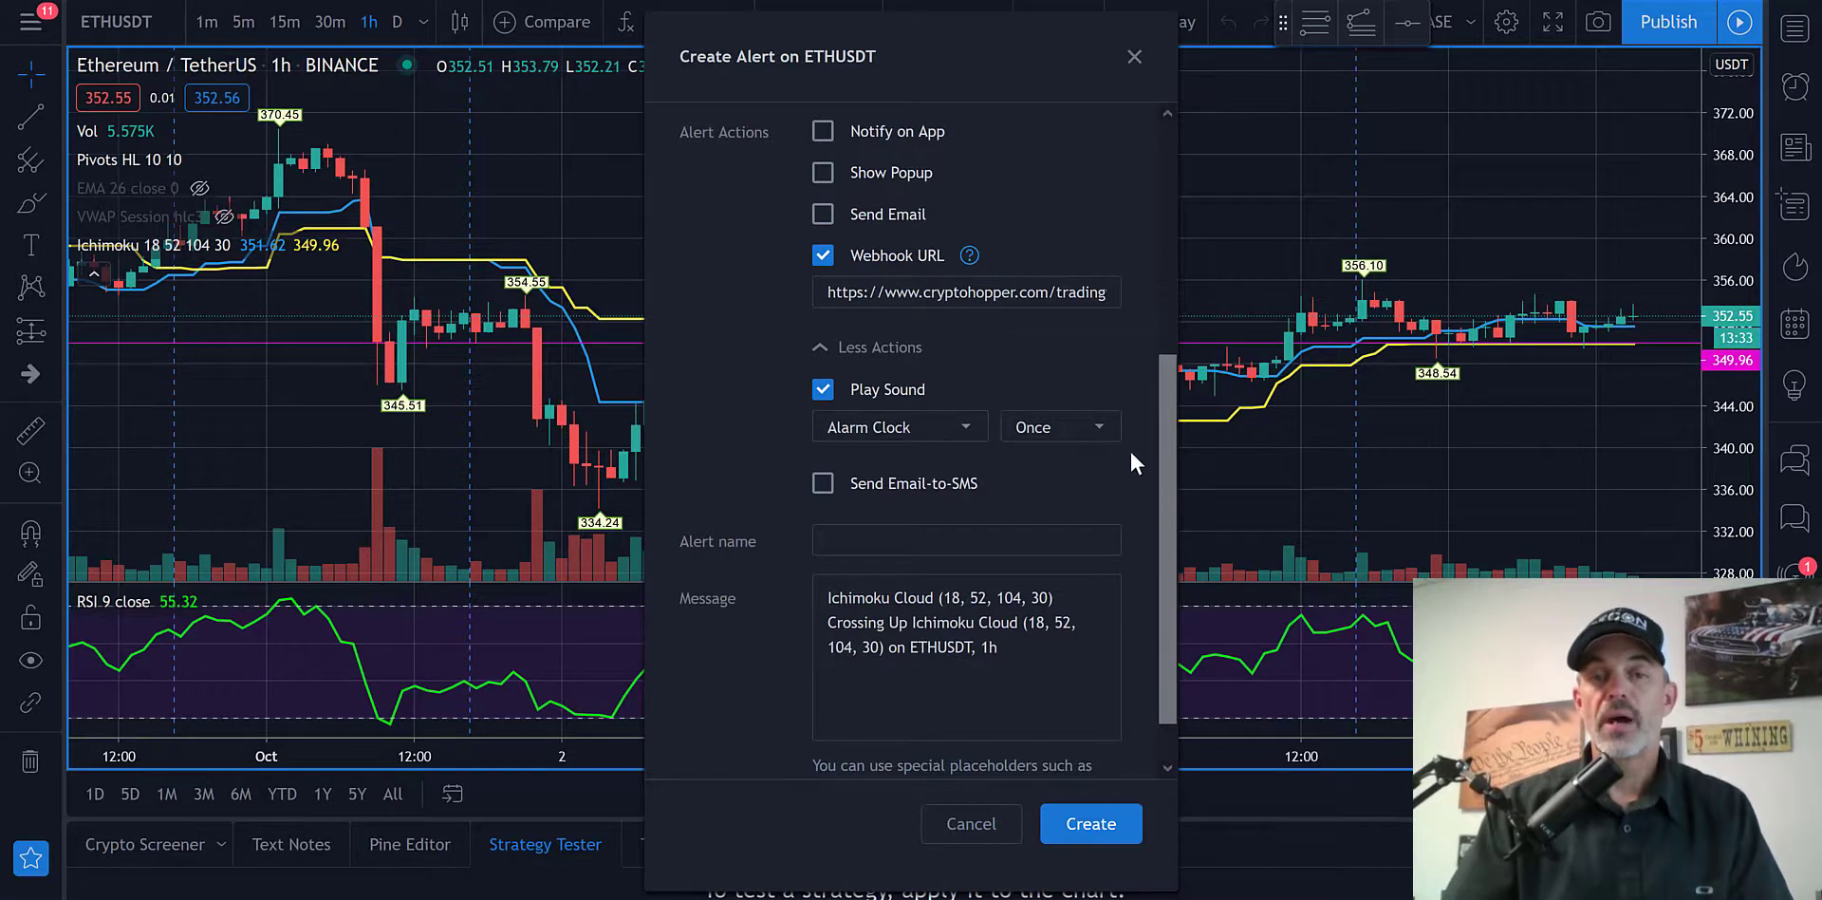
# Clear the default alert message and switch back to the Cryptohopper webhook page.
pyautogui.moveTo(1025, 649); pyautogui.dragTo(828, 594)
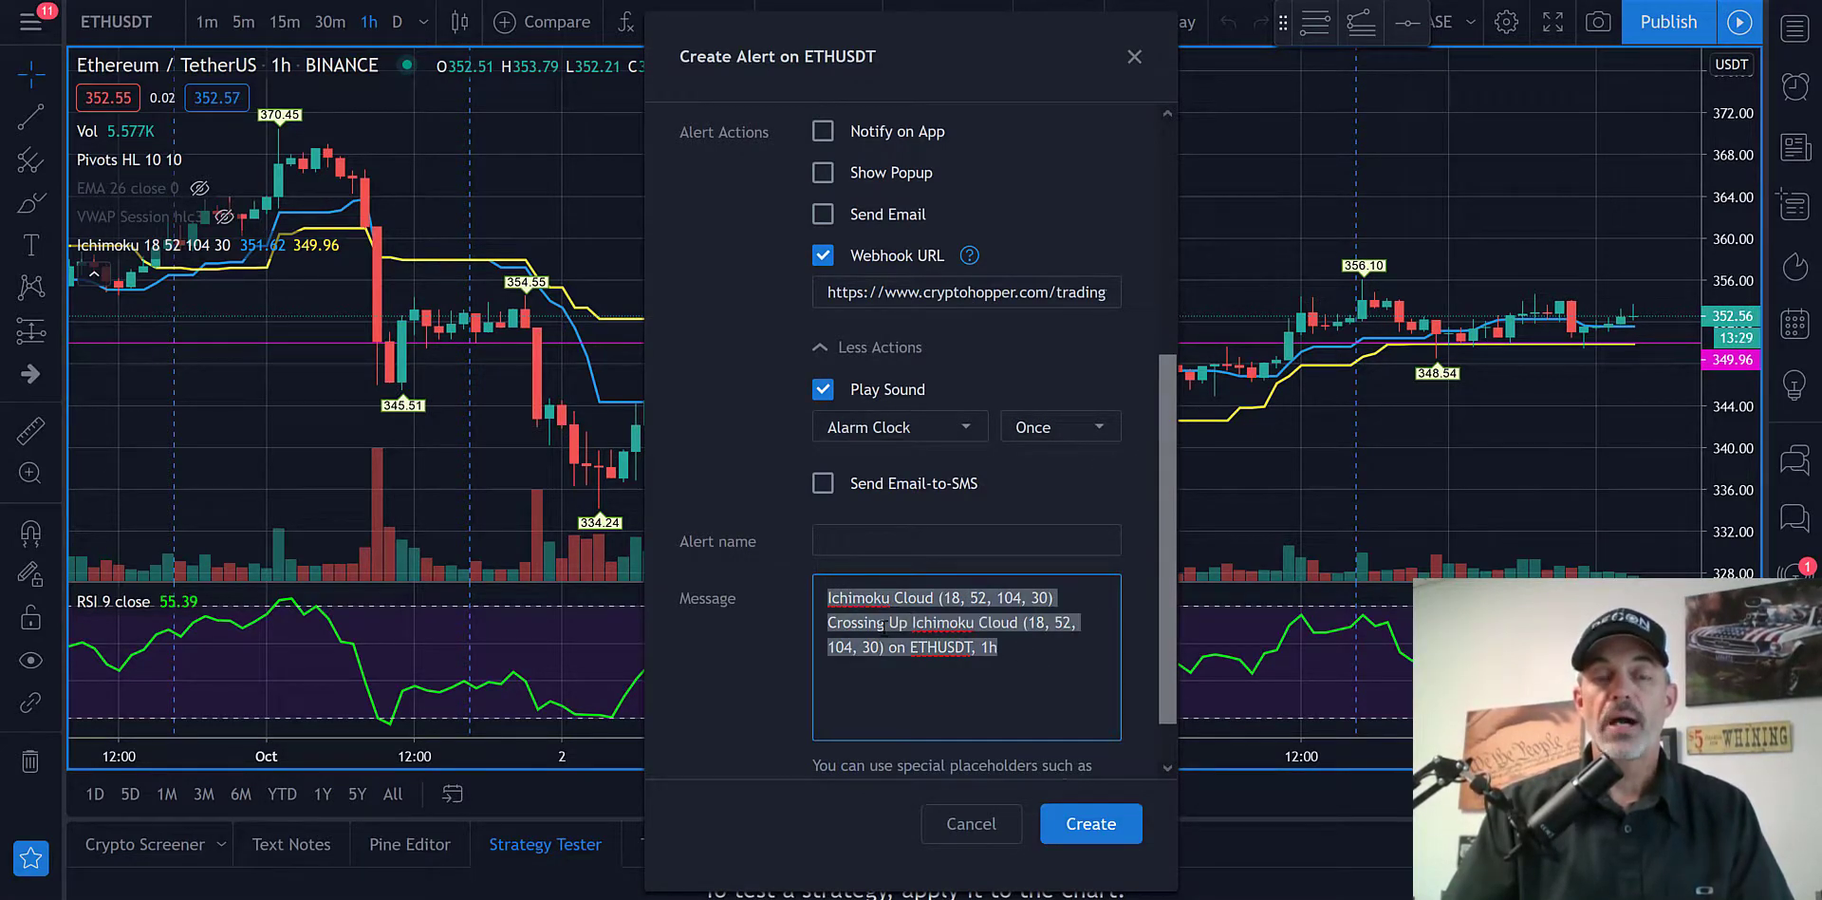
pyautogui.click(674, 592)
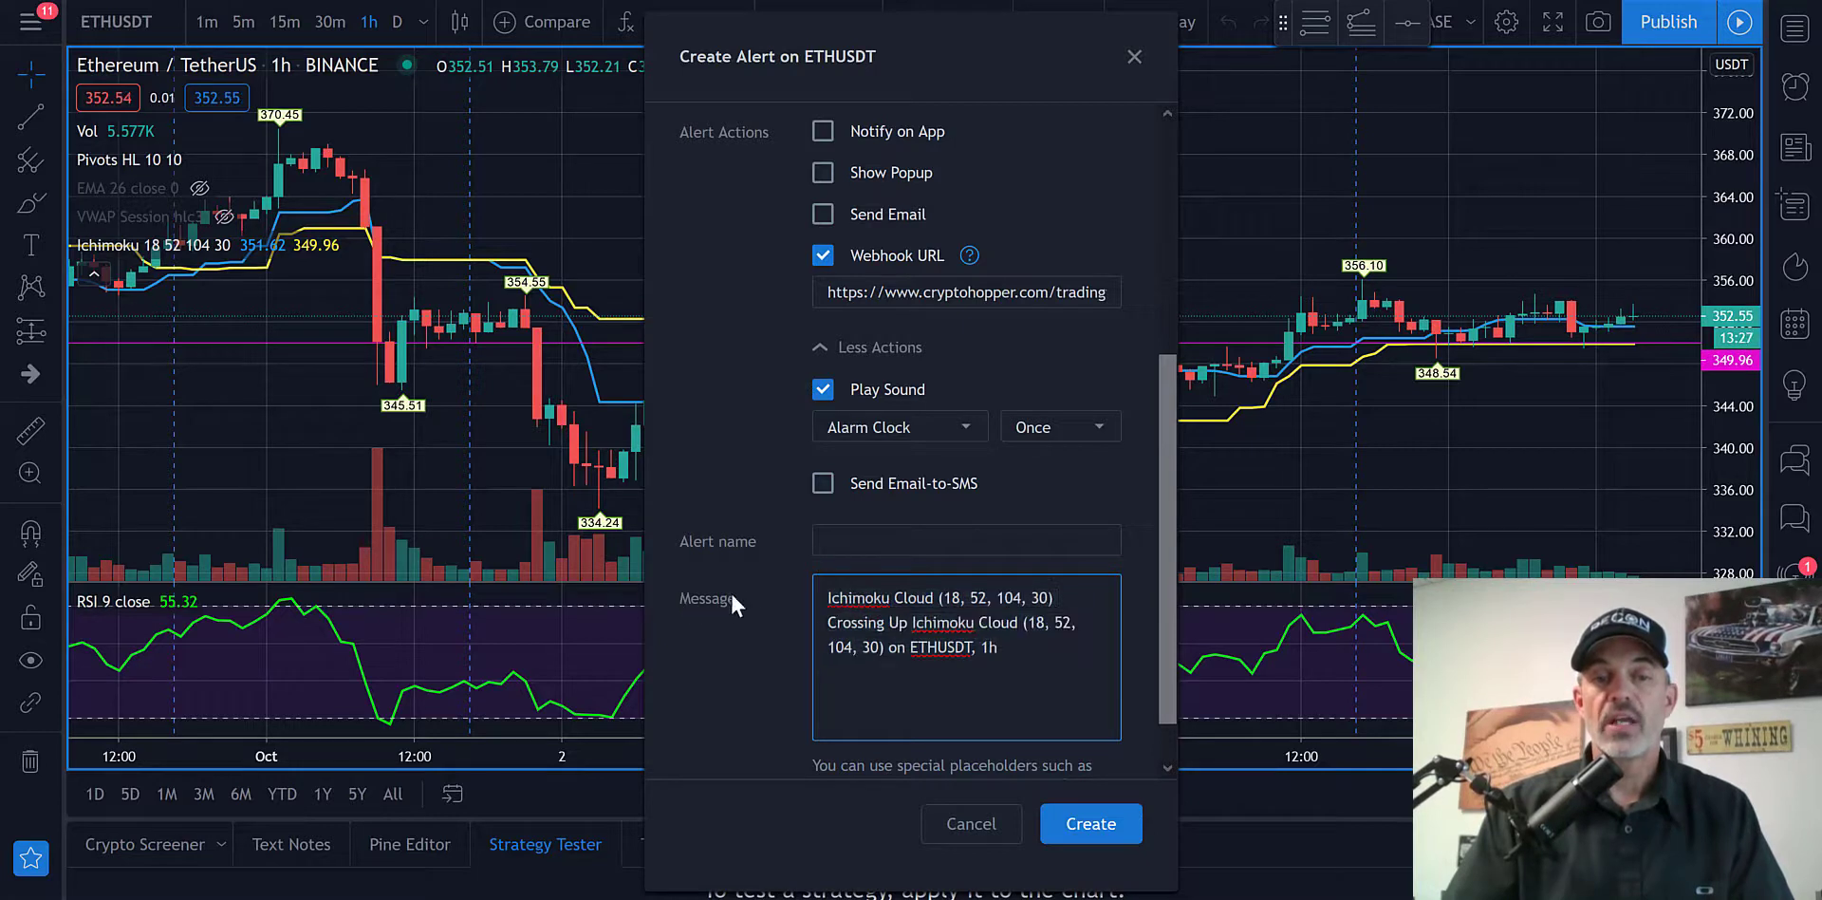
pyautogui.tripleClick(900, 619)
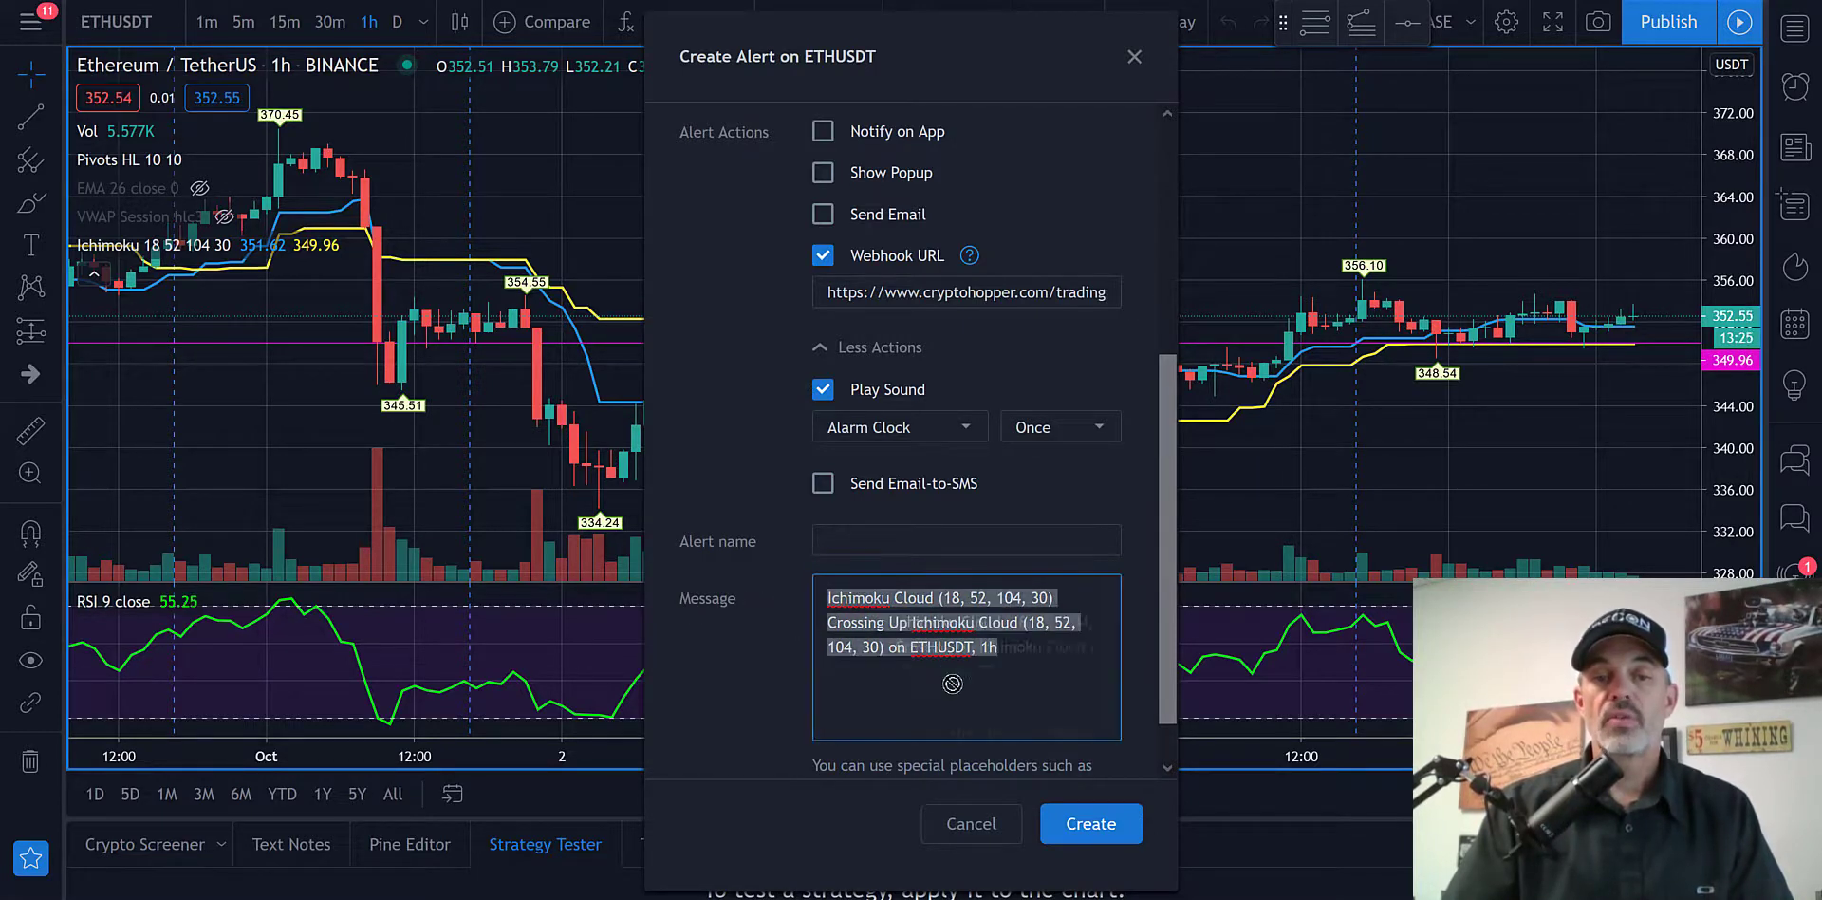
pyautogui.press('BackSpace')
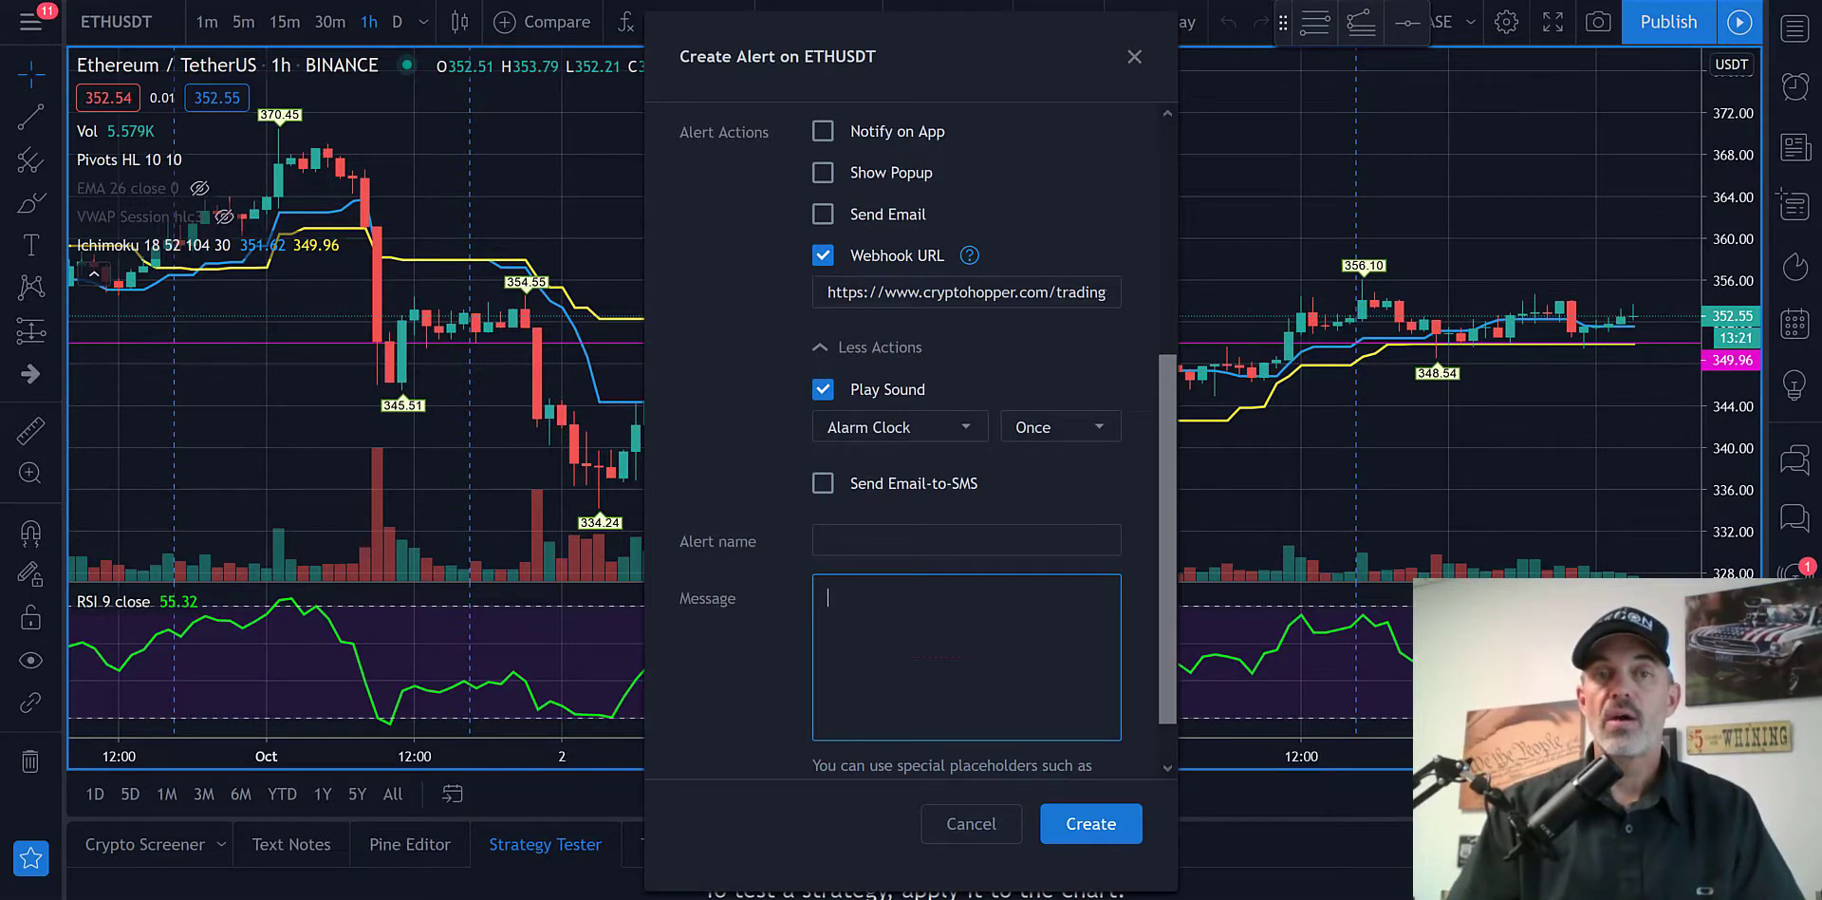
pyautogui.hotkey('ctrl', 'Tab')
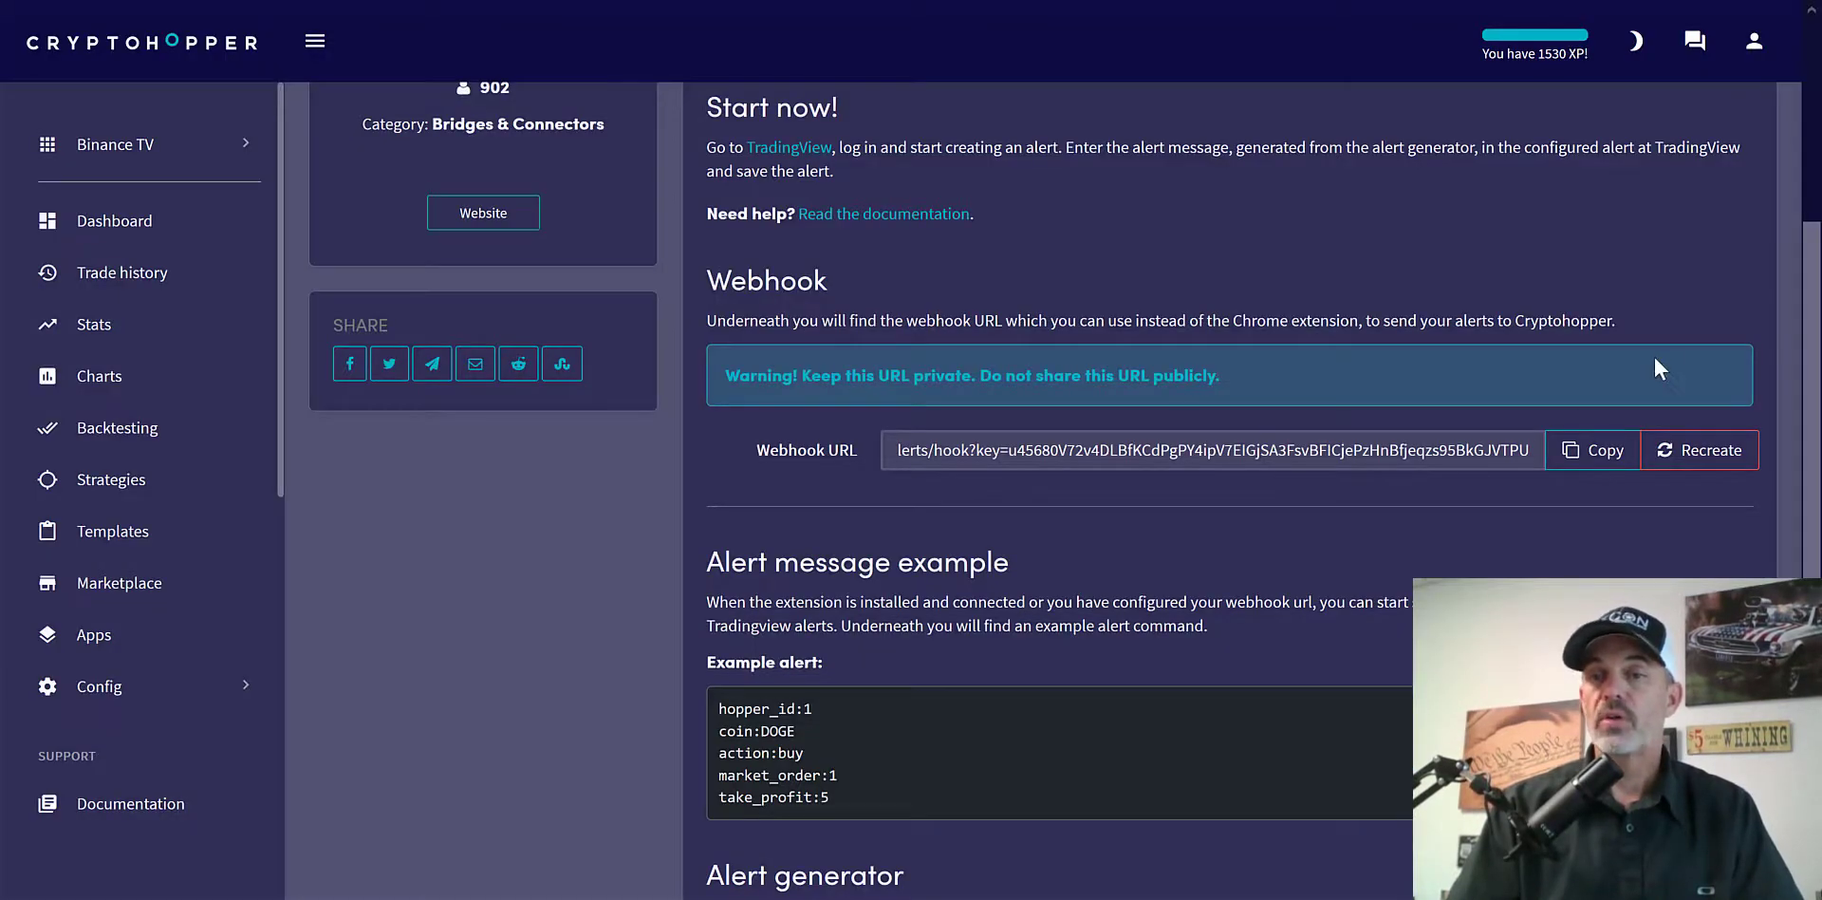
# Copy the generated Cryptohopper ETH market buy alert text.
pyautogui.moveTo(1798, 275); pyautogui.dragTo(1801, 504)
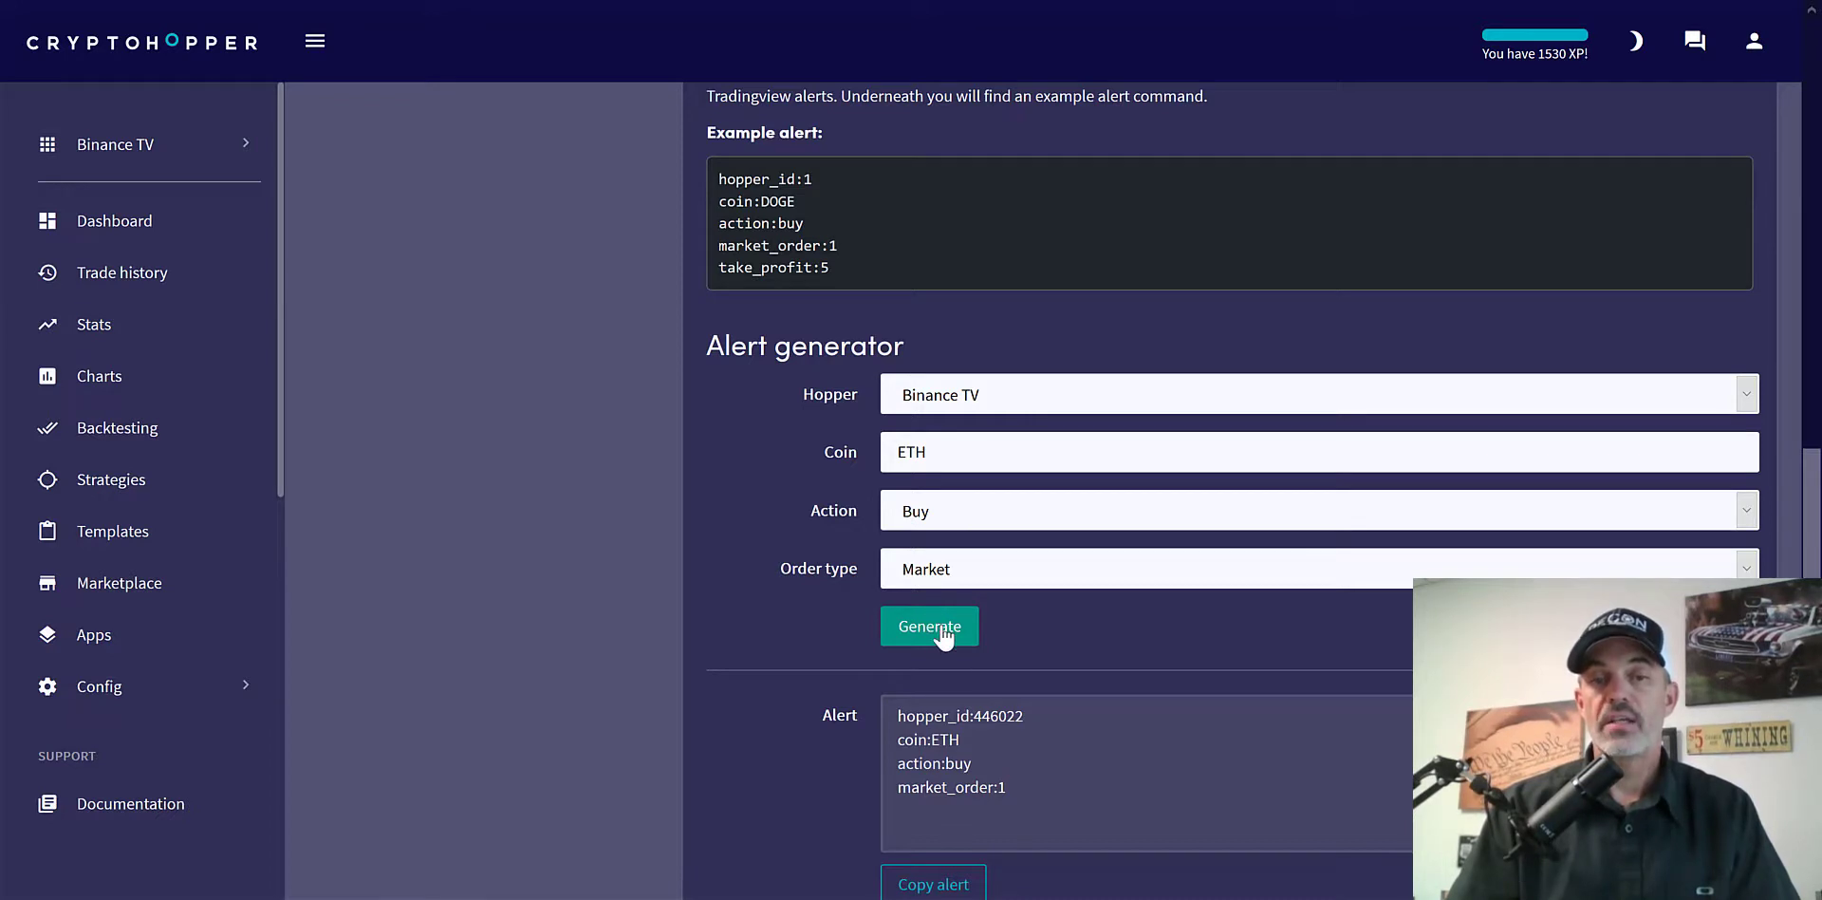
pyautogui.moveTo(1020, 788); pyautogui.dragTo(898, 714)
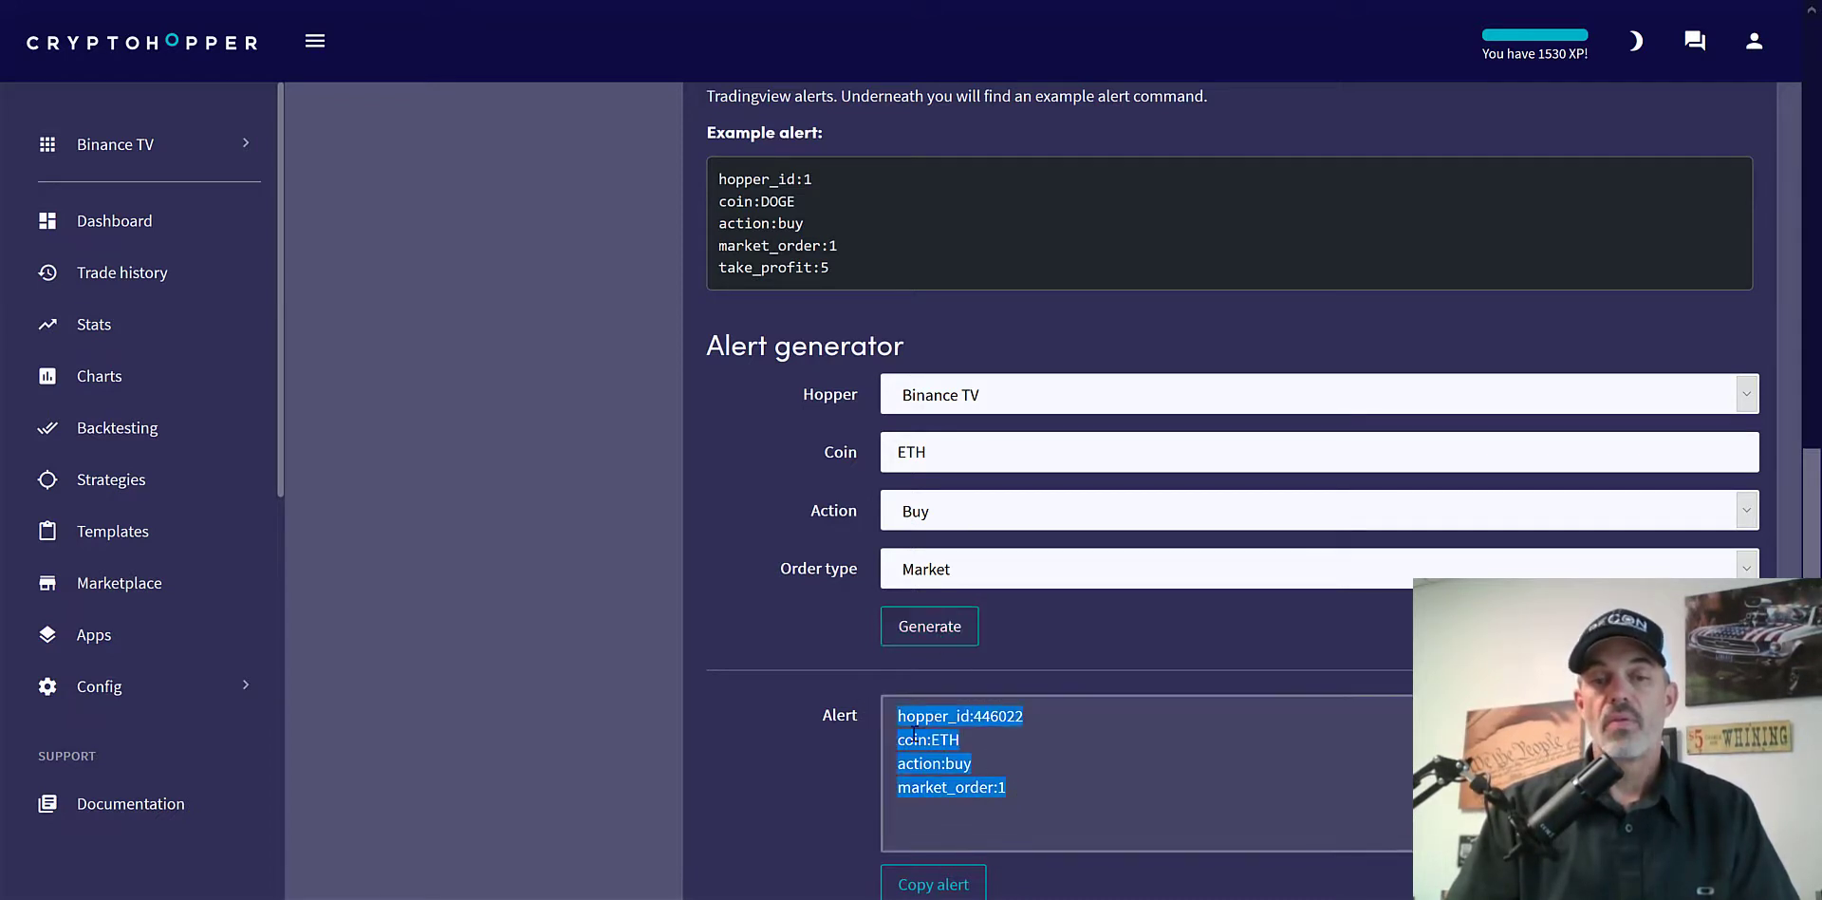
pyautogui.rightClick(919, 737)
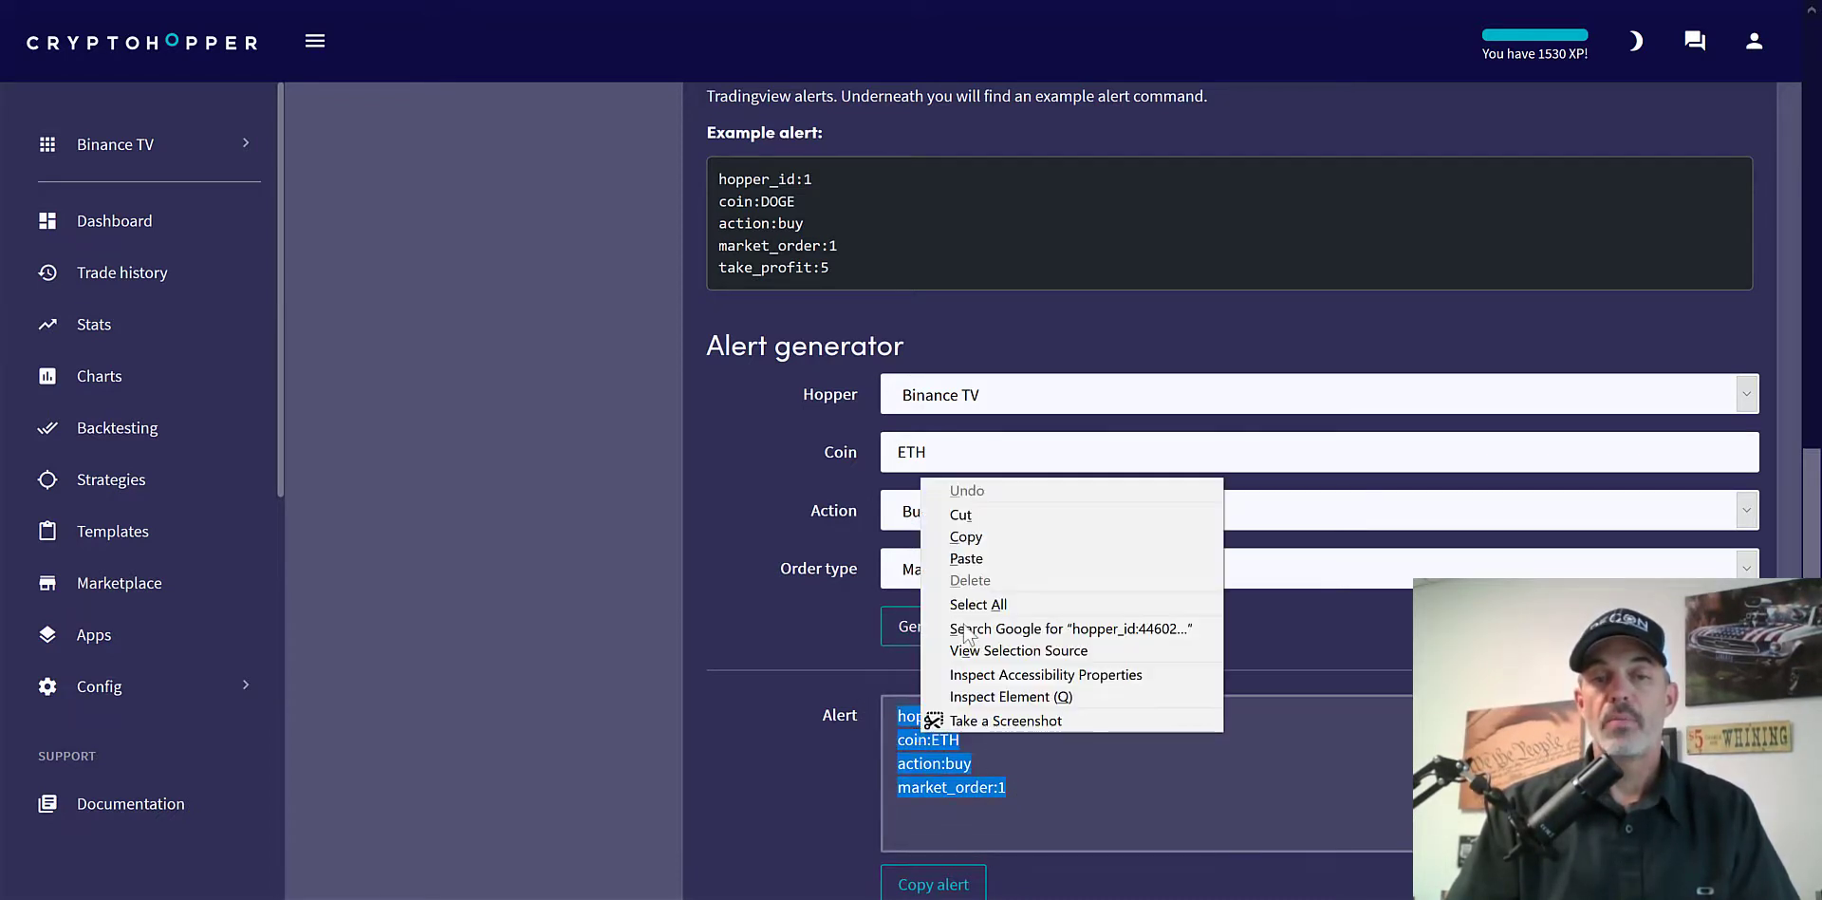
pyautogui.click(988, 533)
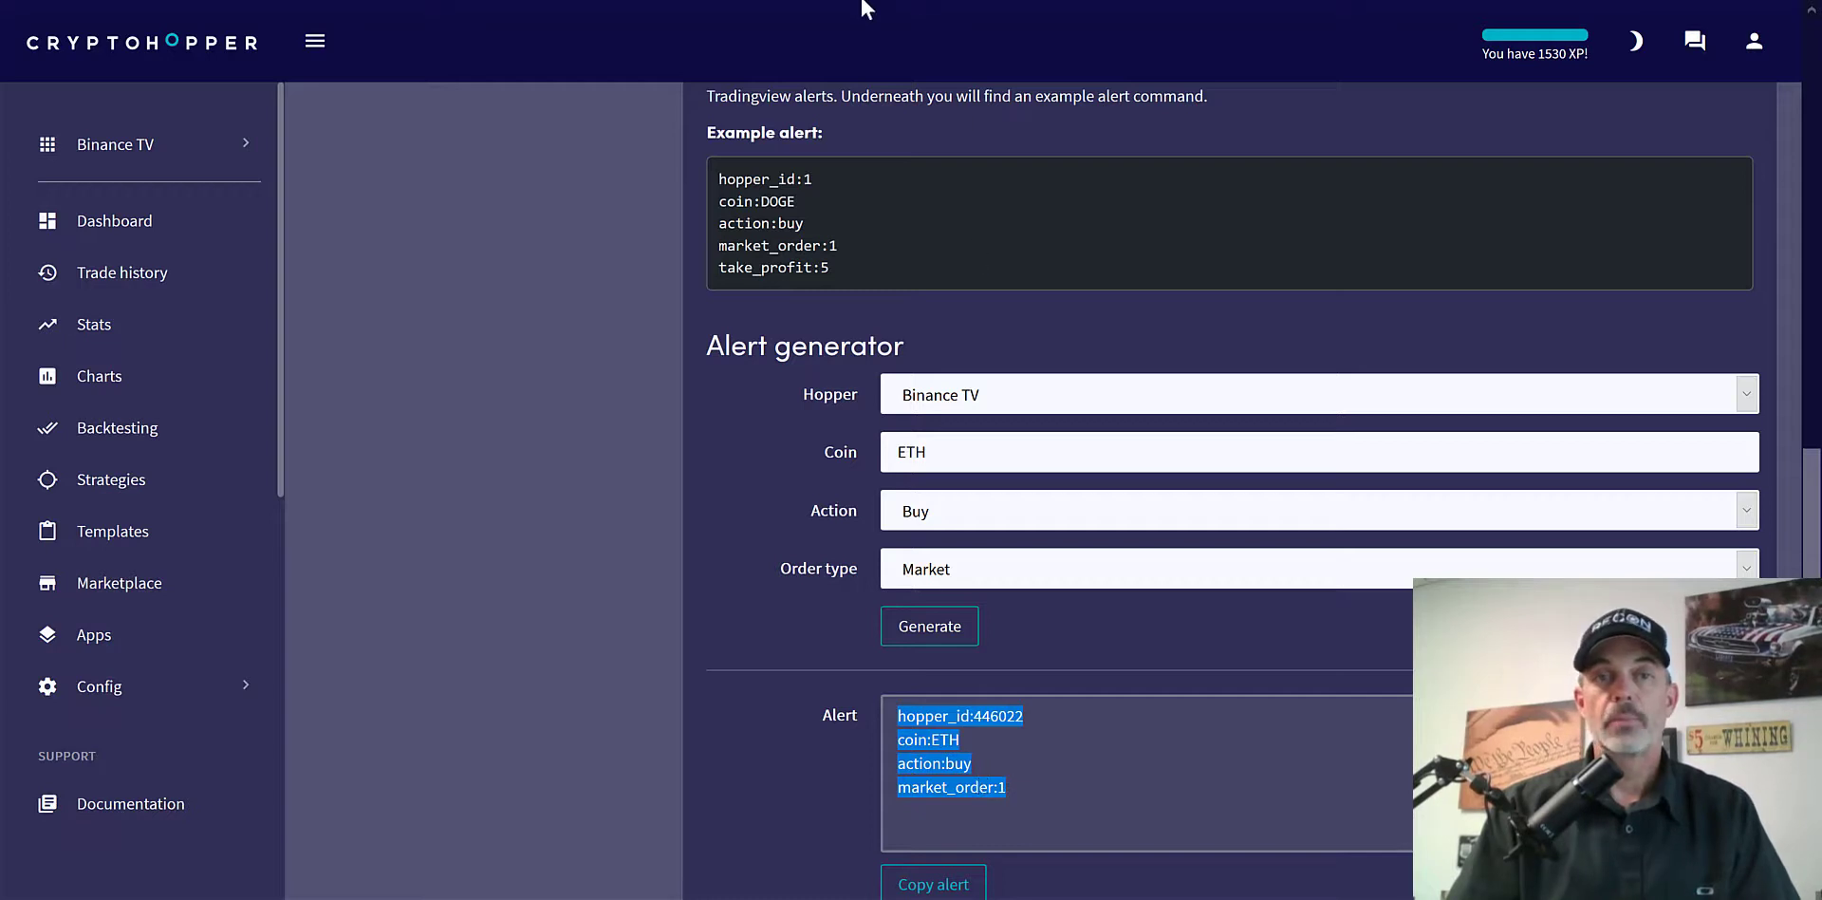
# Paste the buy alert into TradingView's Message box and create the alert.
pyautogui.click(880, 605)
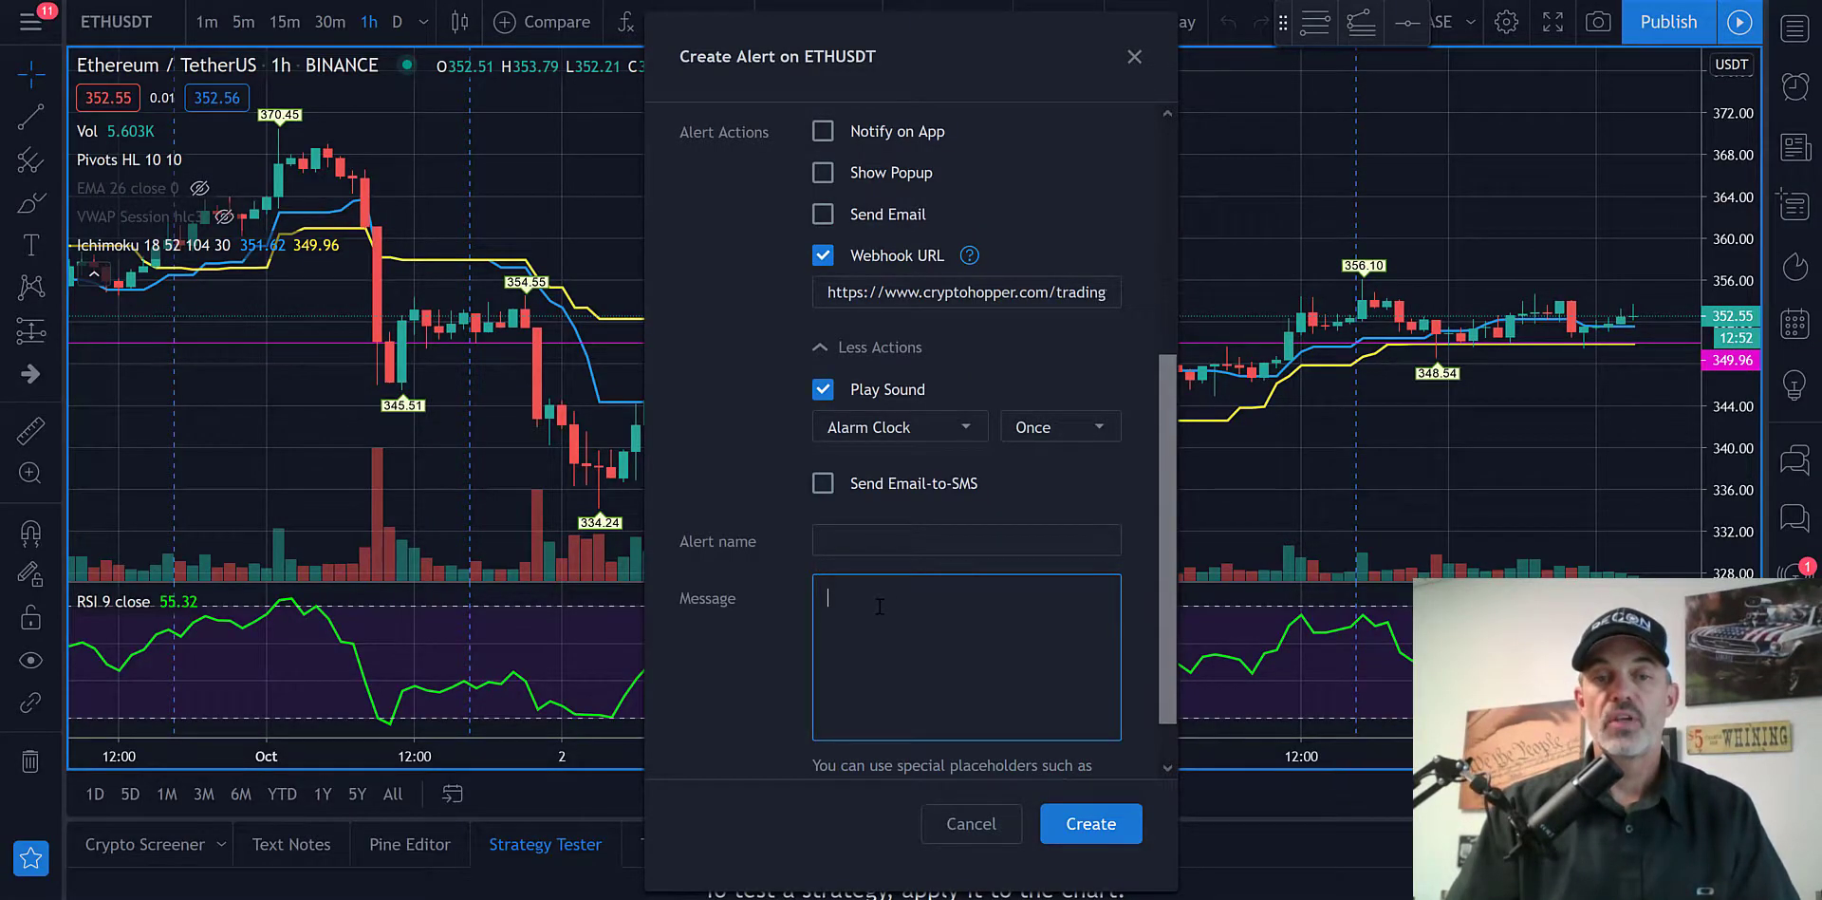
pyautogui.rightClick(880, 606)
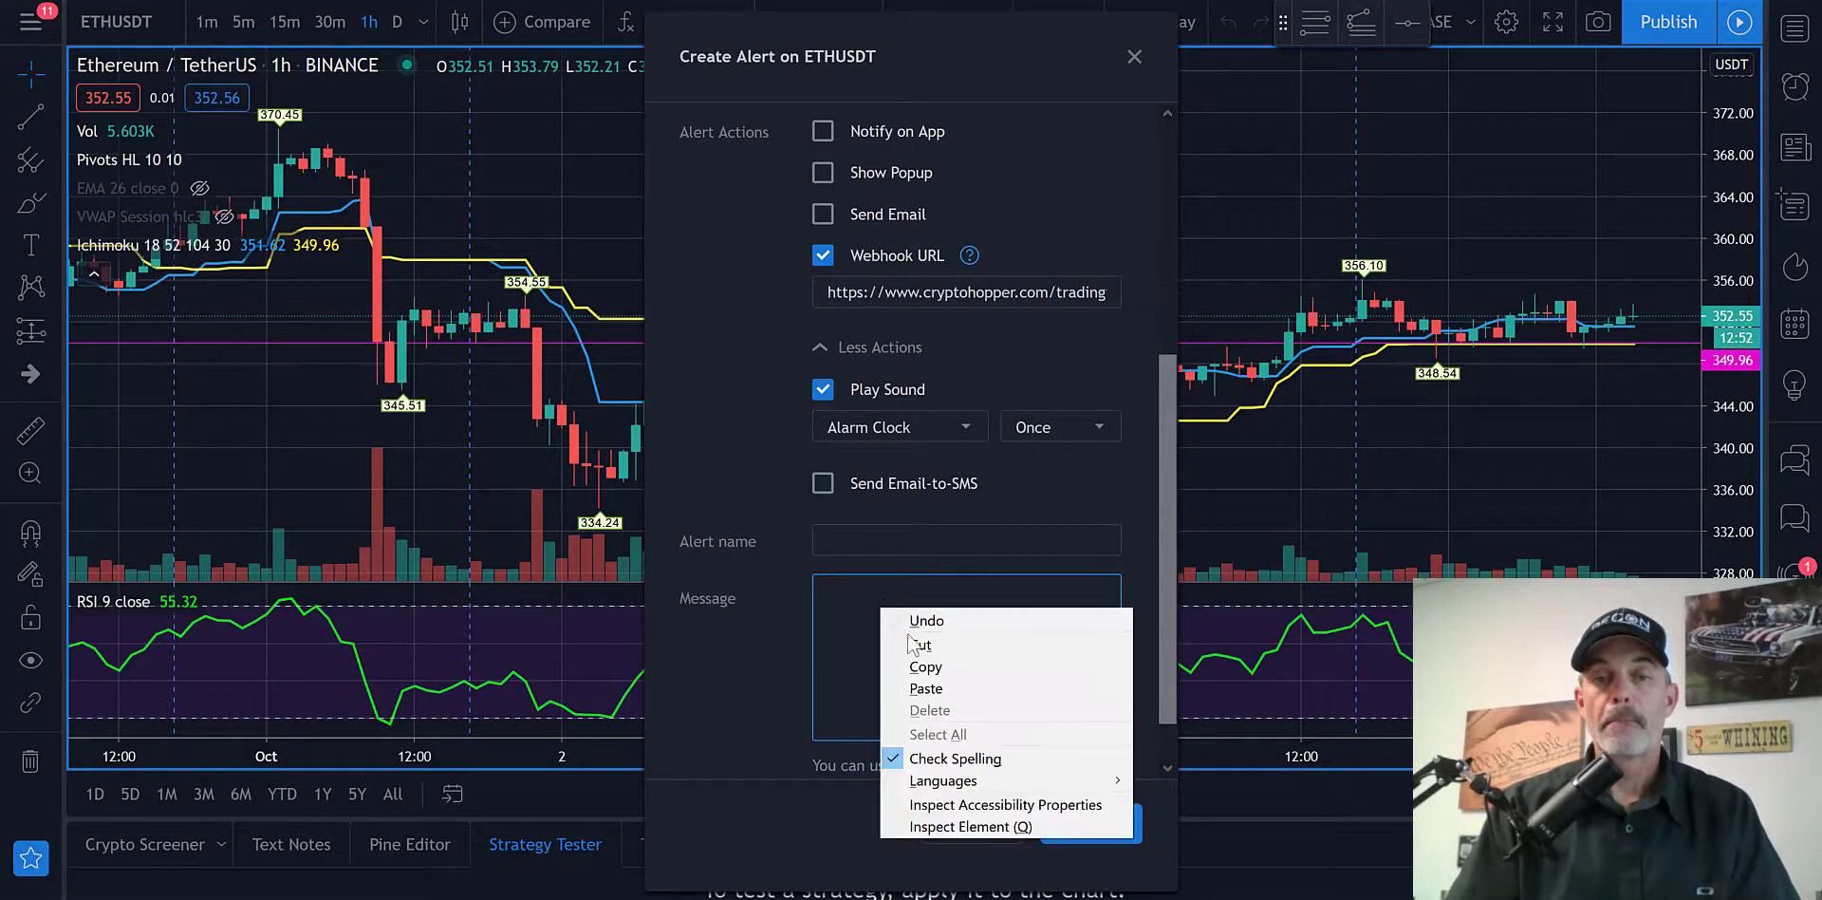
pyautogui.click(944, 687)
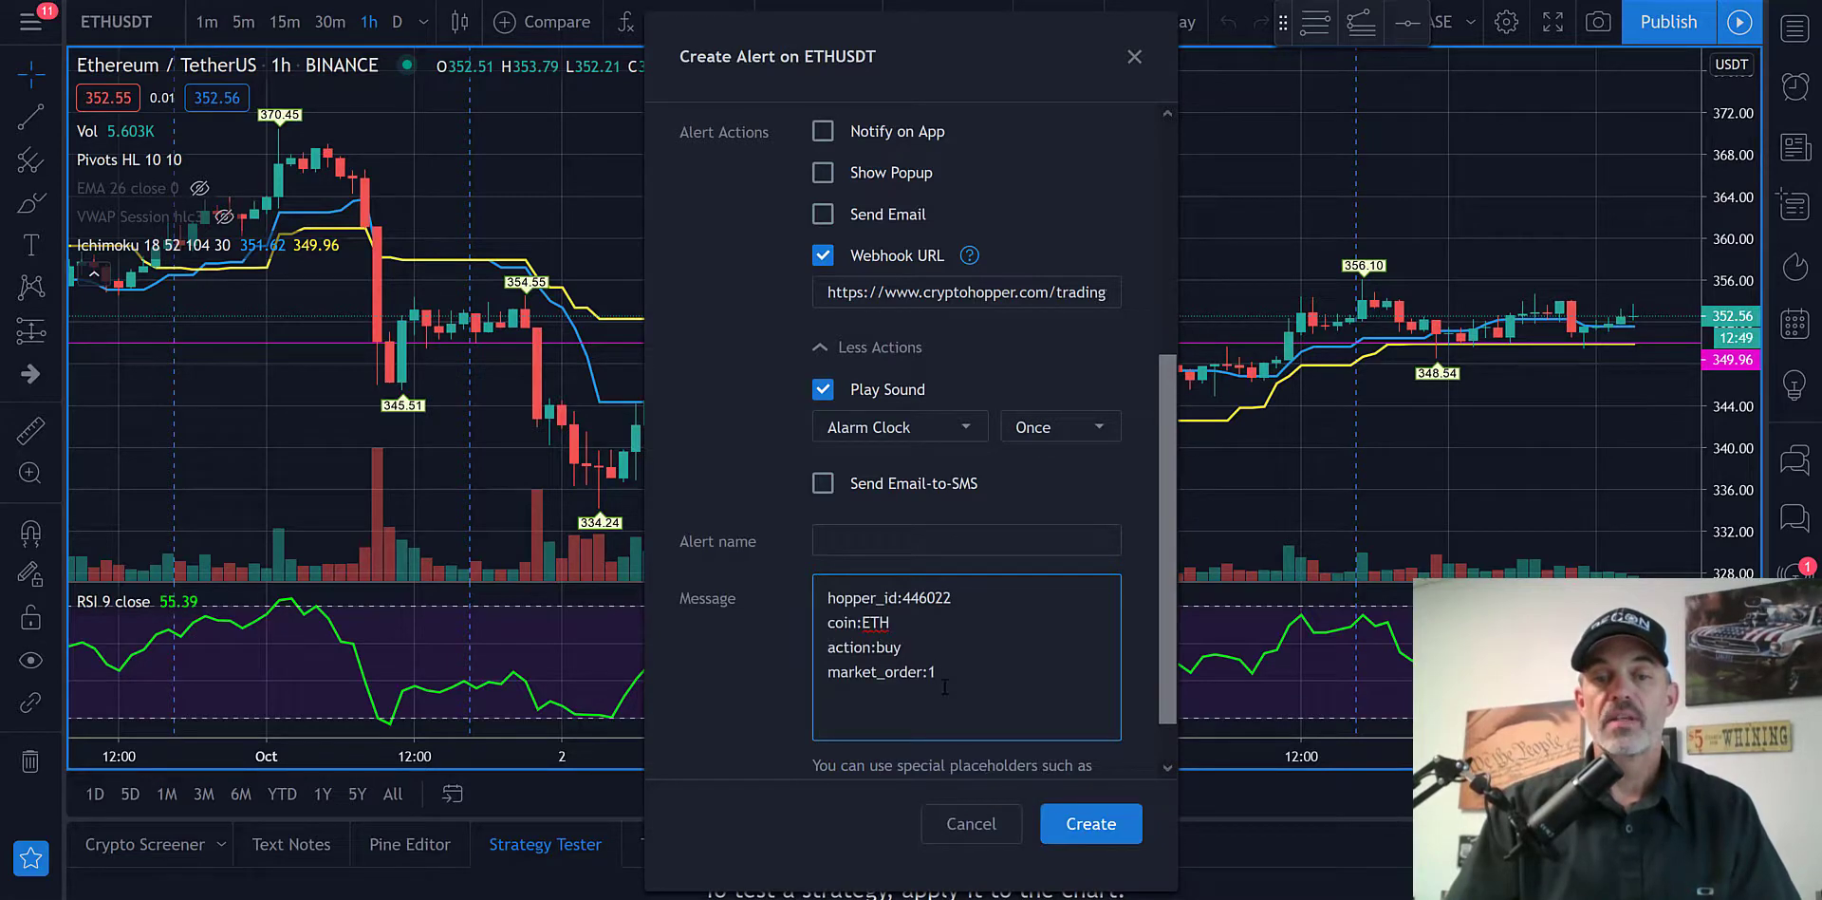
pyautogui.scroll(-1, 1091, 816)
pyautogui.click(1102, 826)
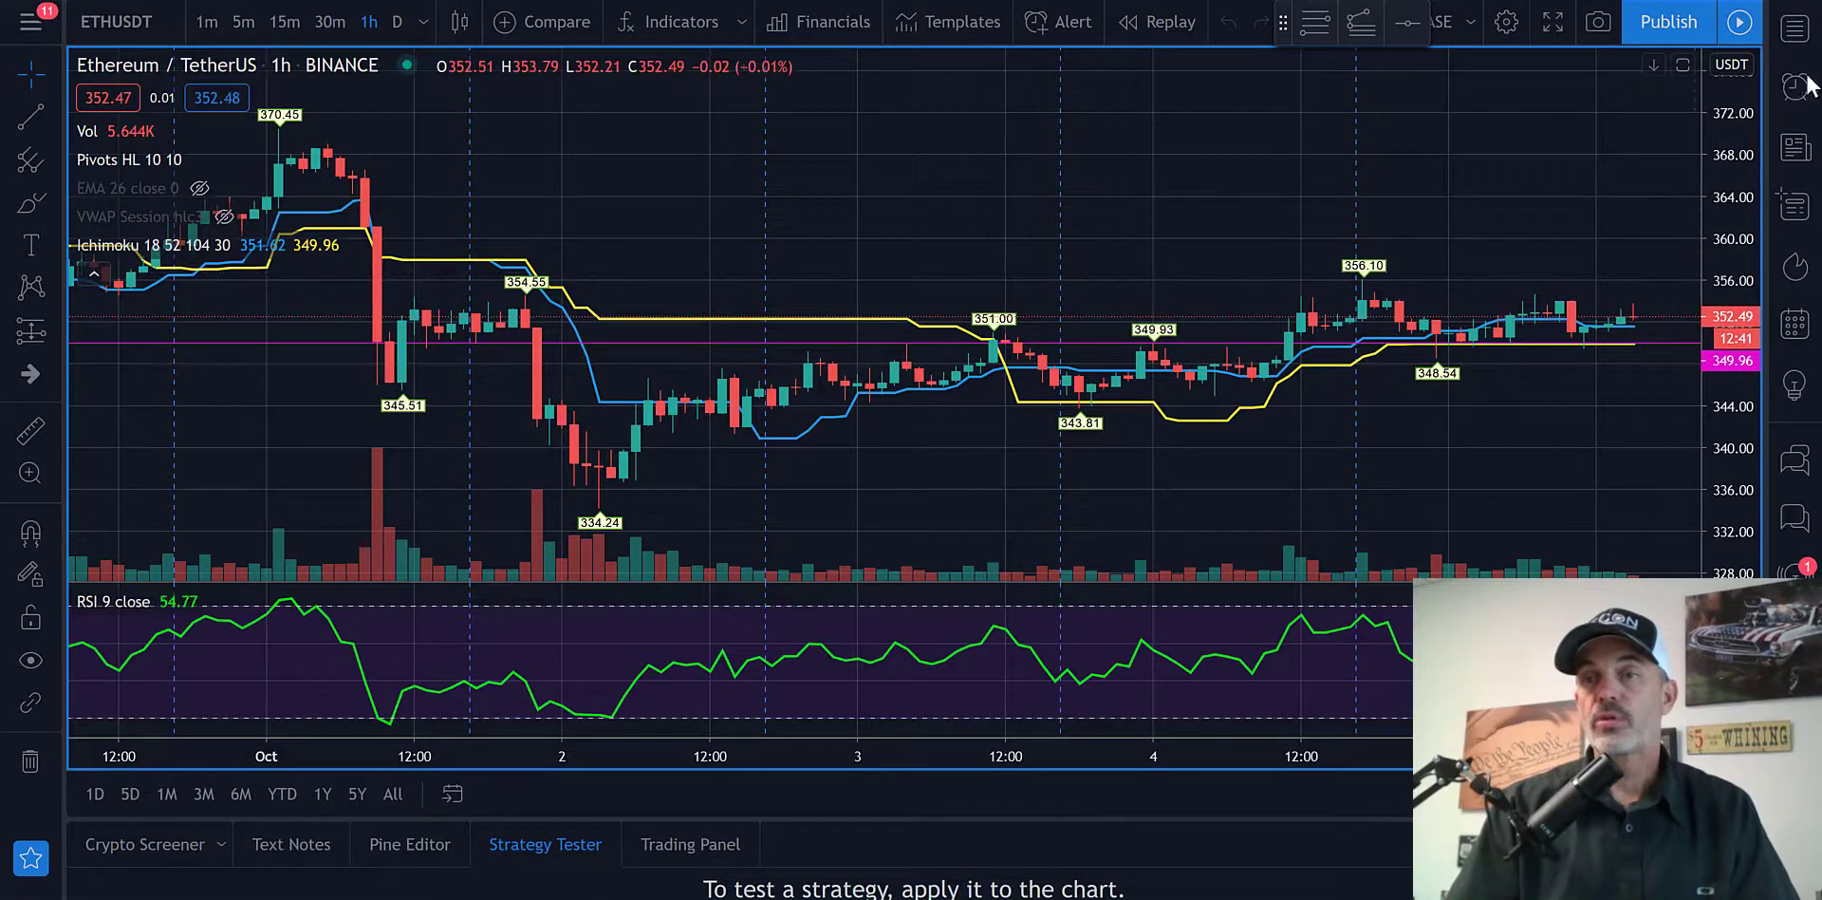
pyautogui.click(1795, 88)
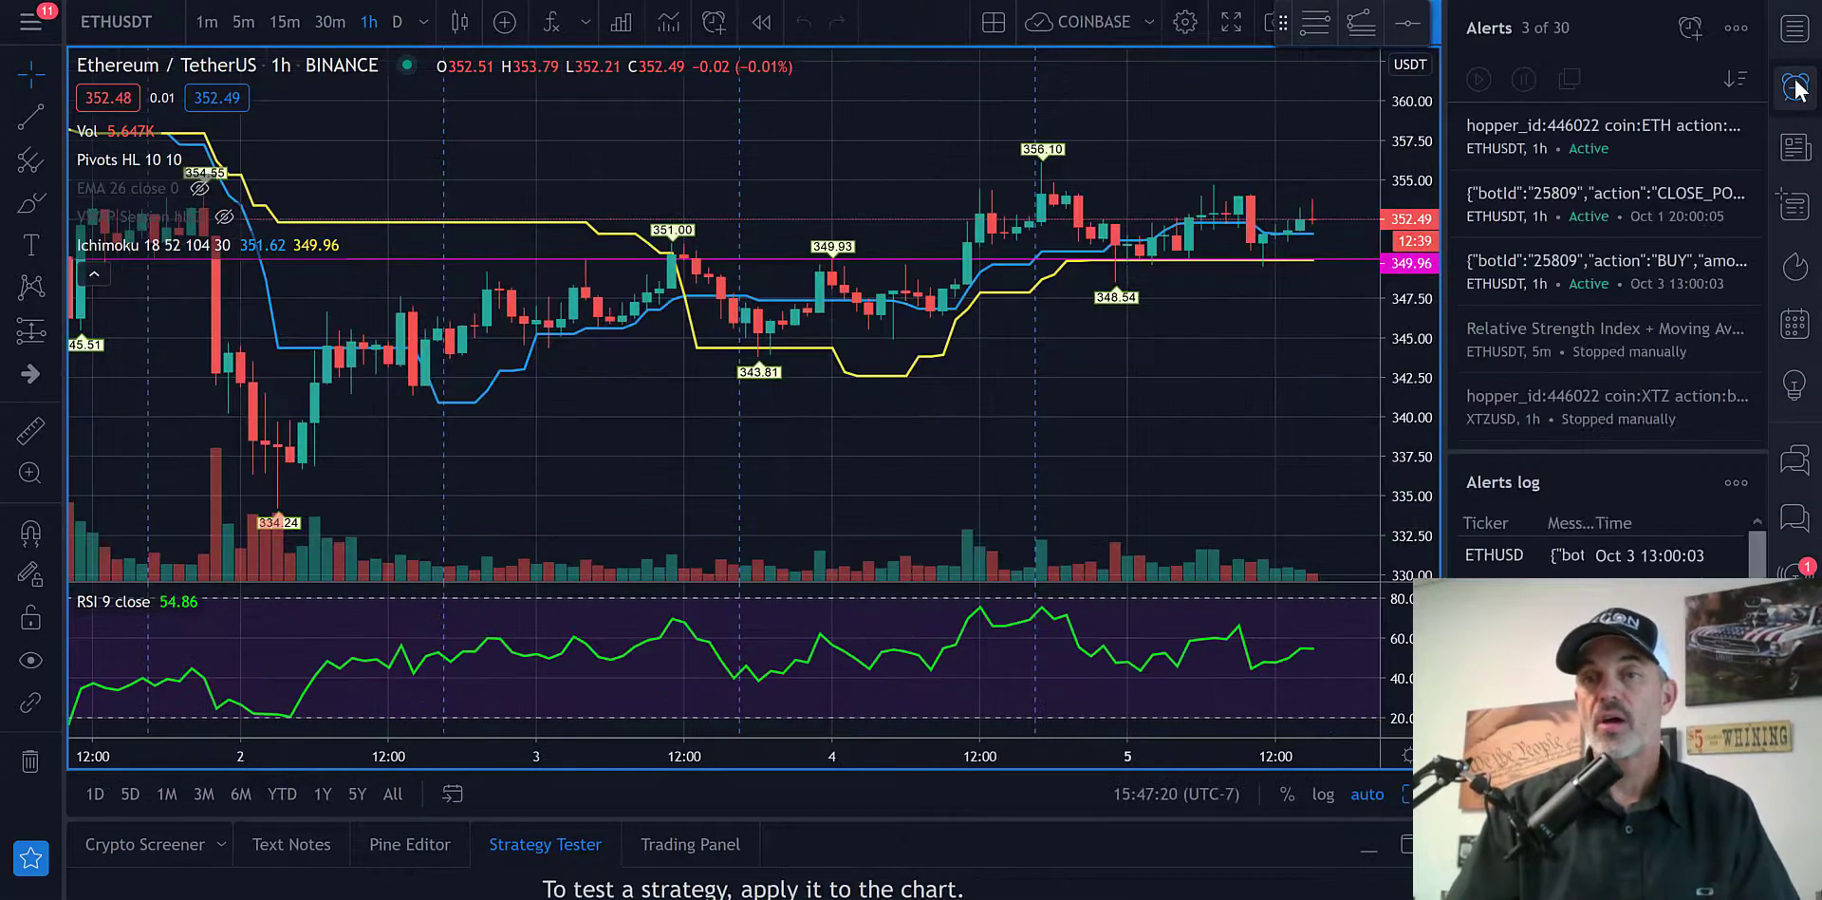
pyautogui.moveTo(1511, 117)
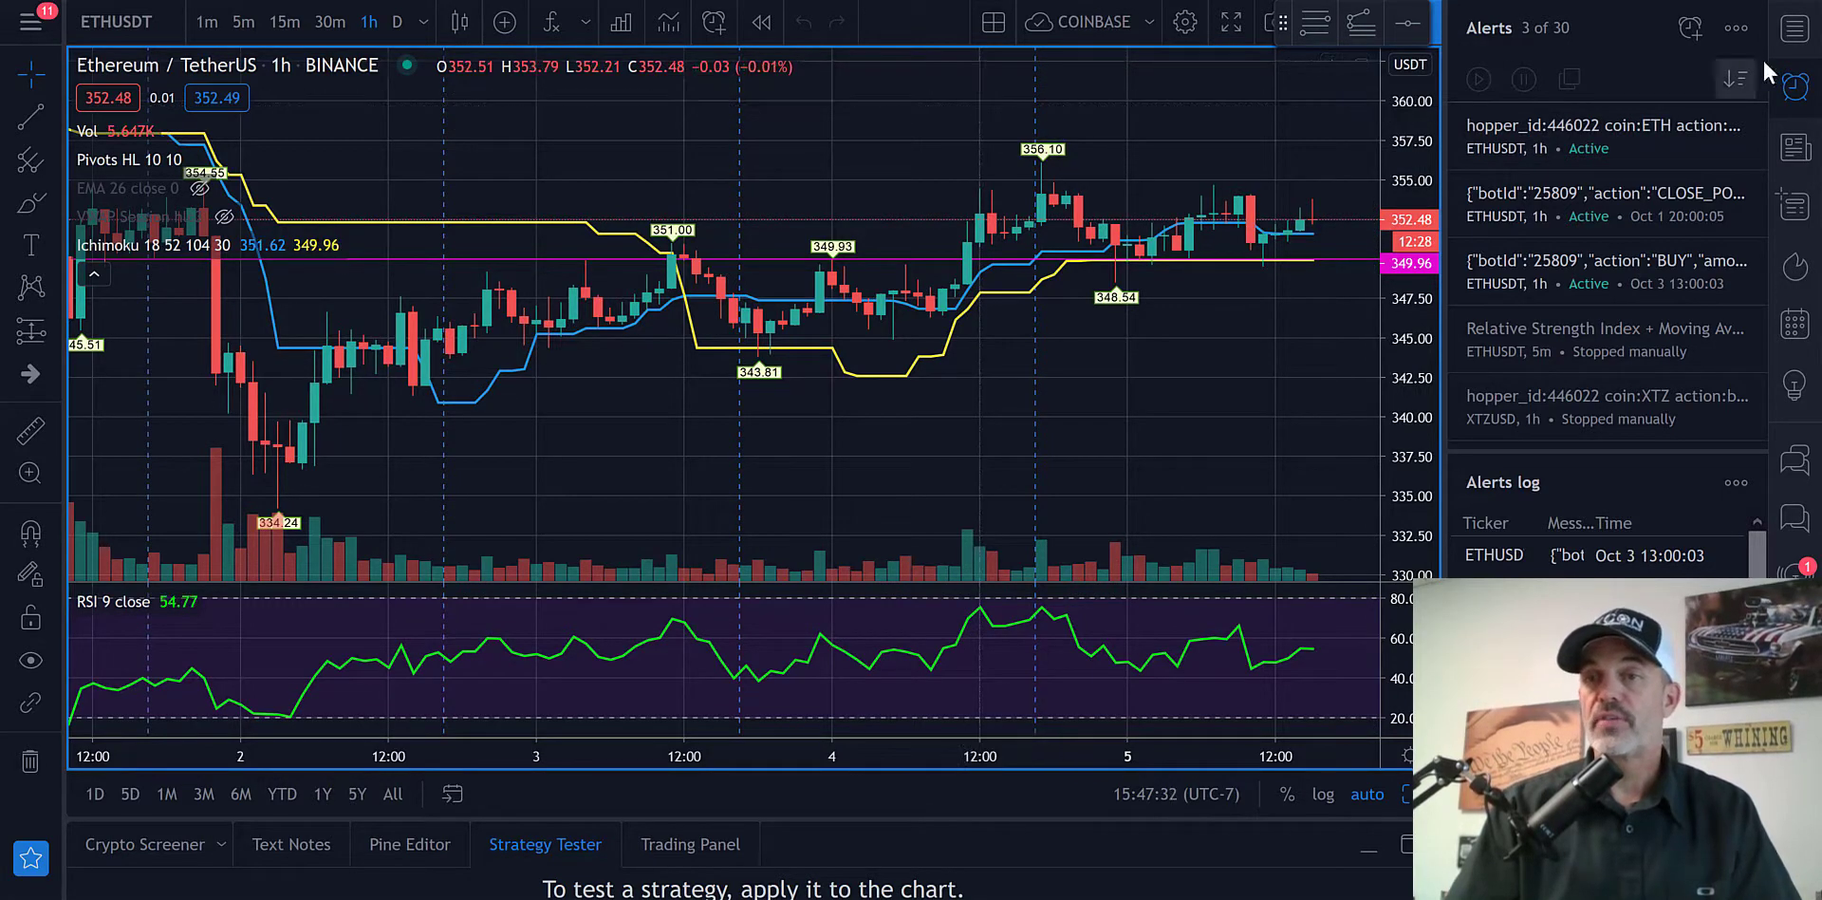
pyautogui.click(1792, 88)
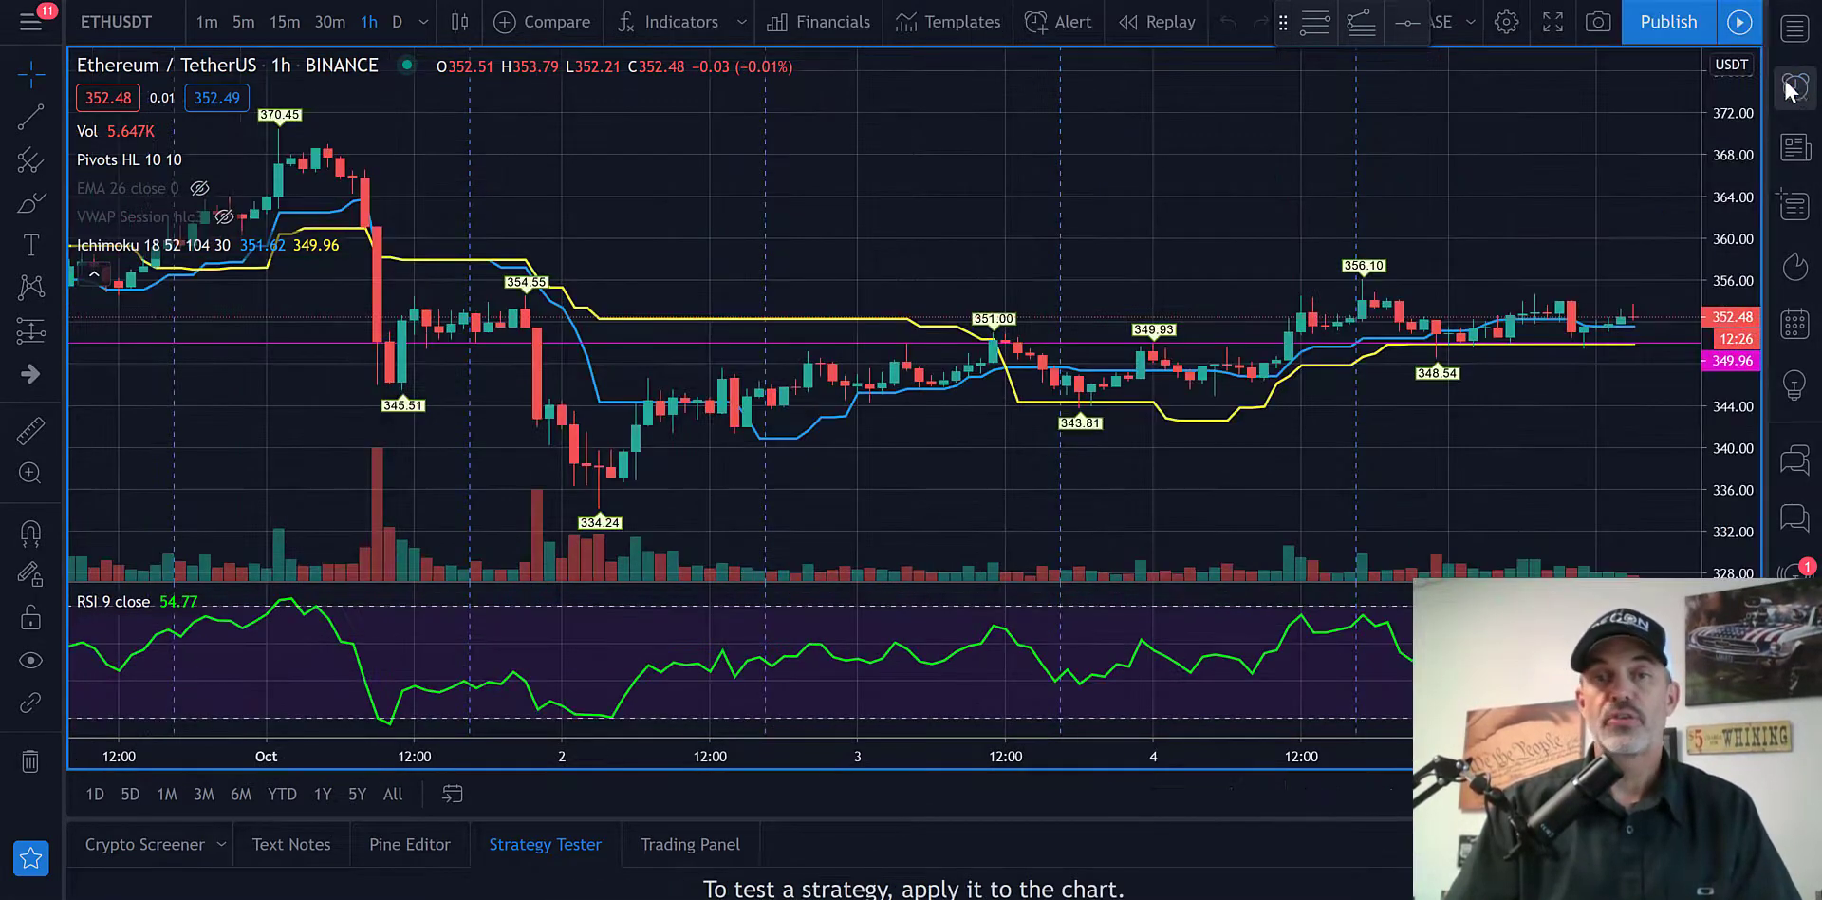
# Start a new ETHUSDT alert: Ichimoku Conversion crossing down the Ichimoku Base Line.
pyautogui.click(1040, 21)
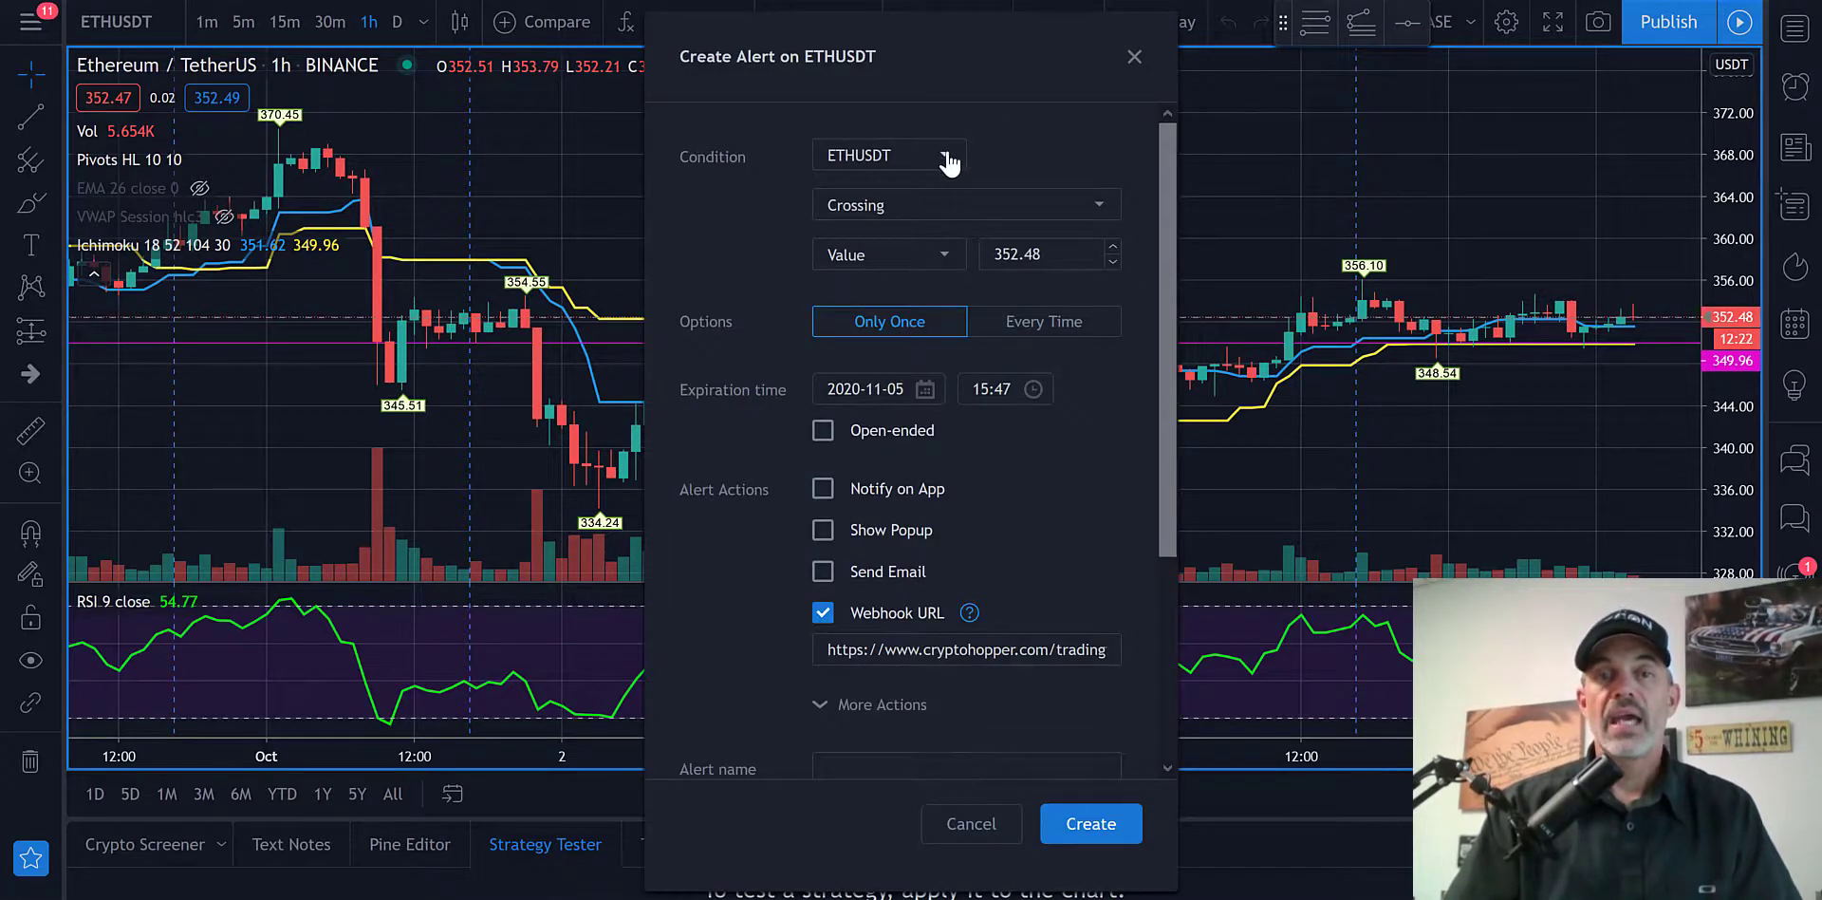
pyautogui.click(946, 159)
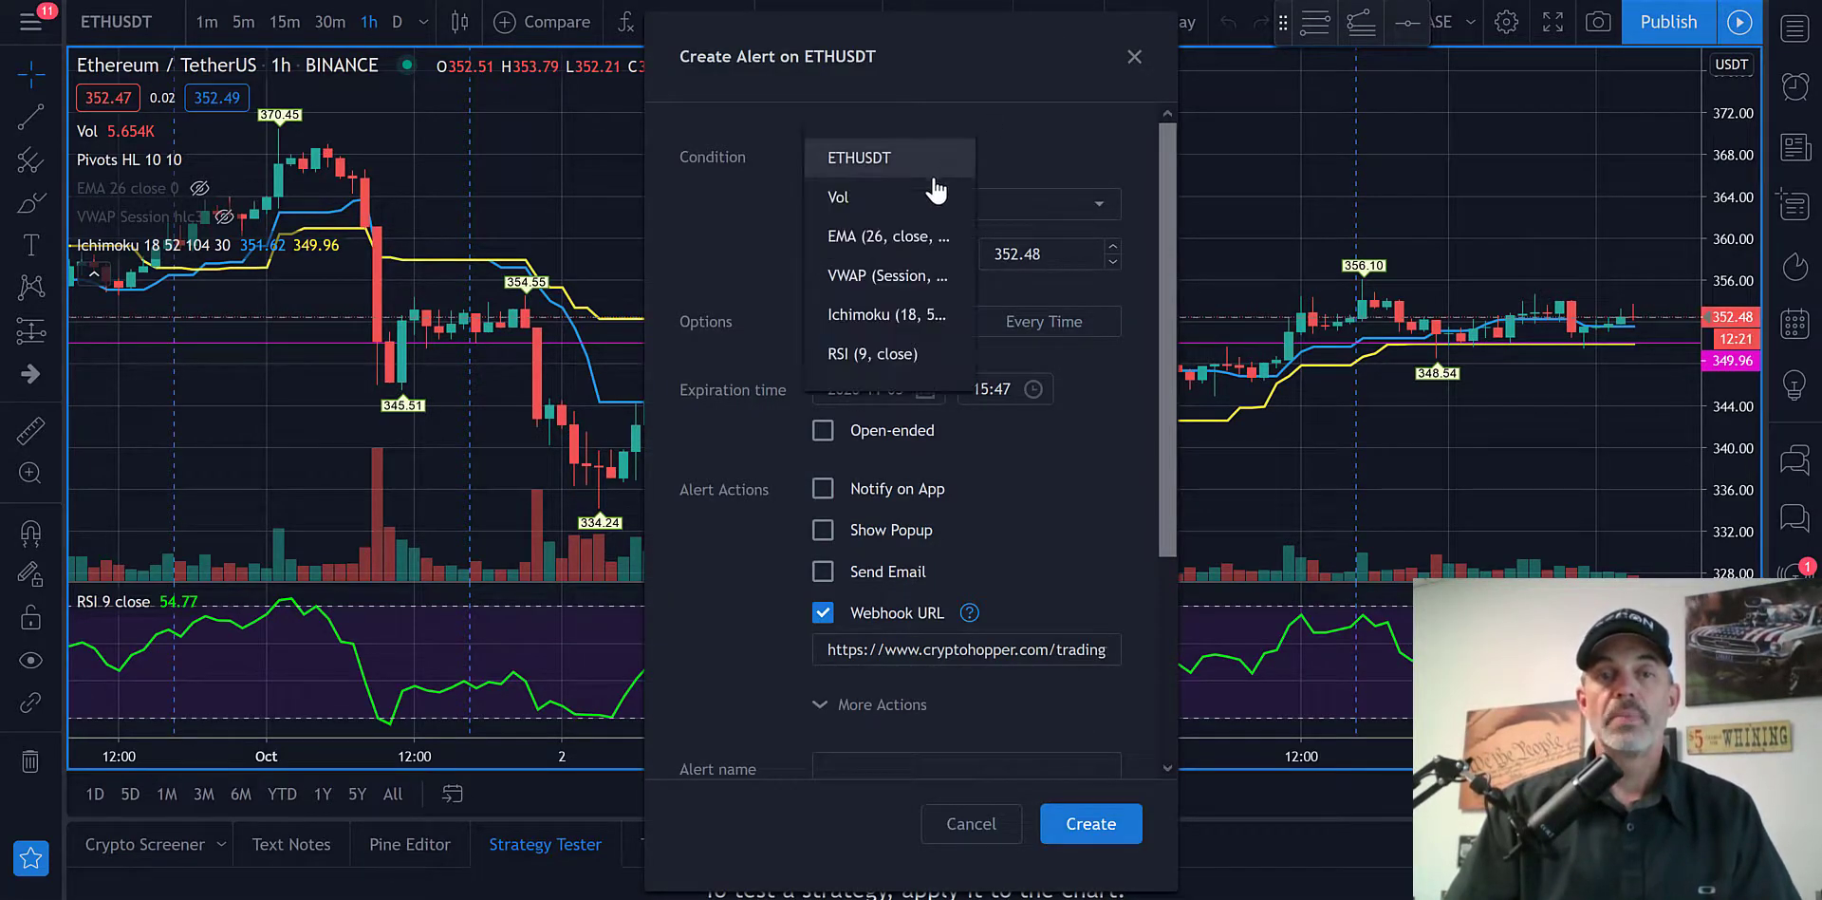
pyautogui.click(897, 318)
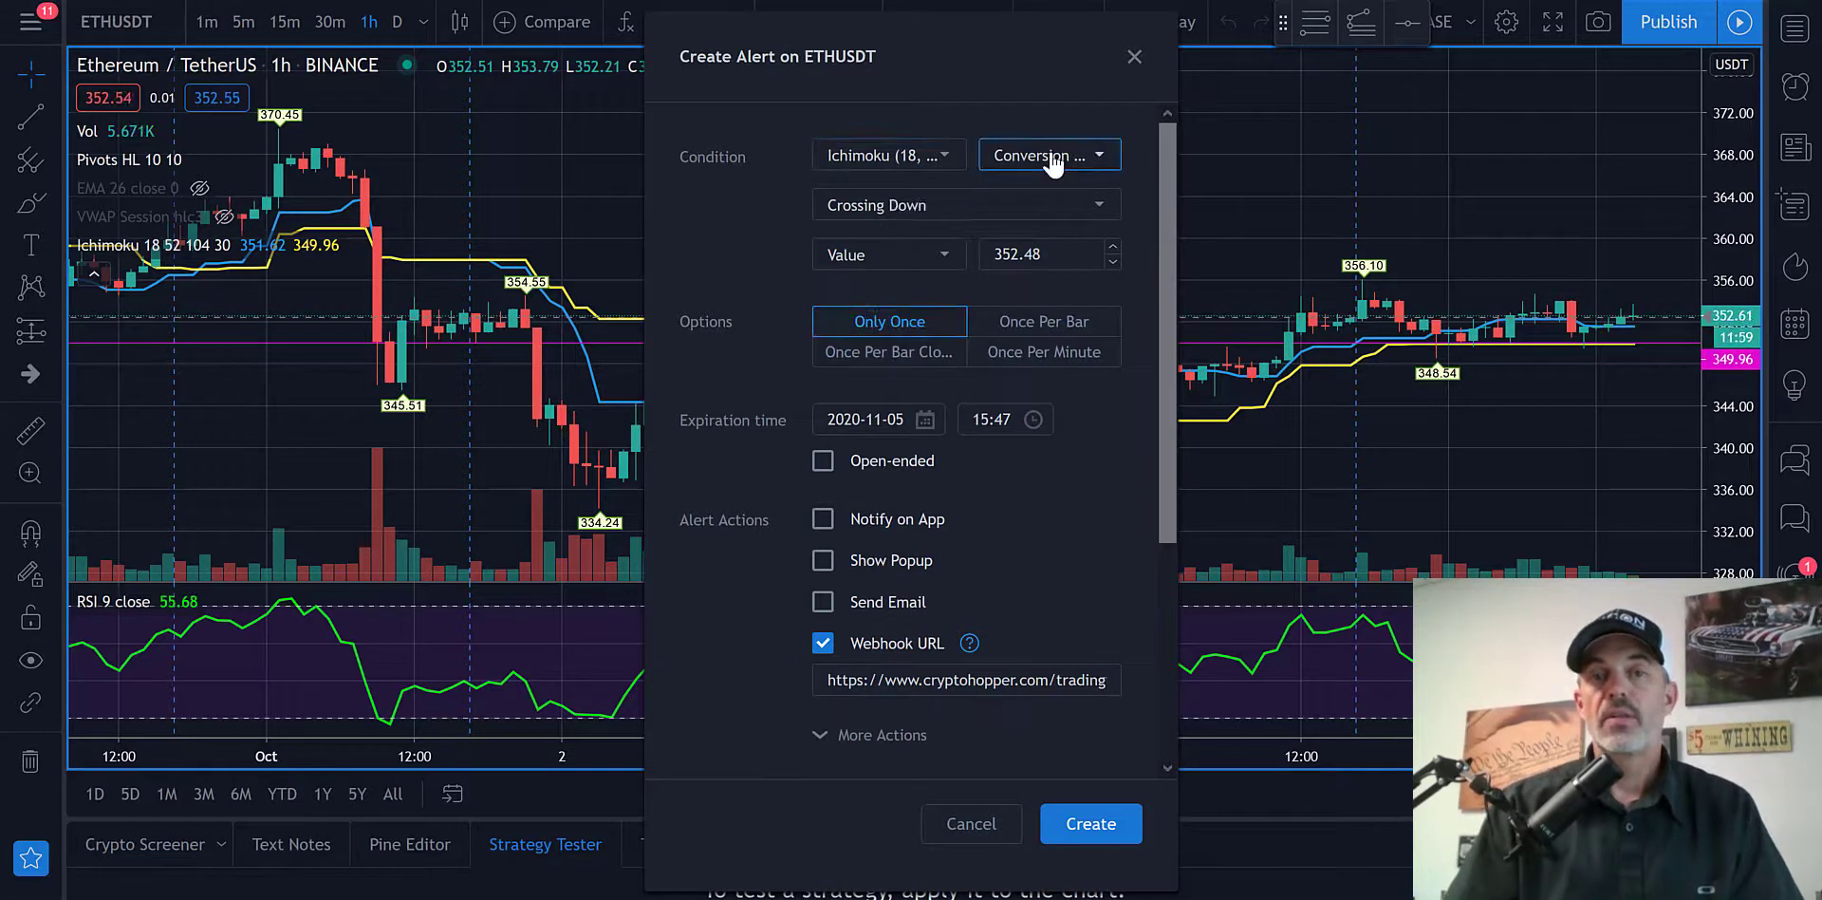
pyautogui.click(945, 256)
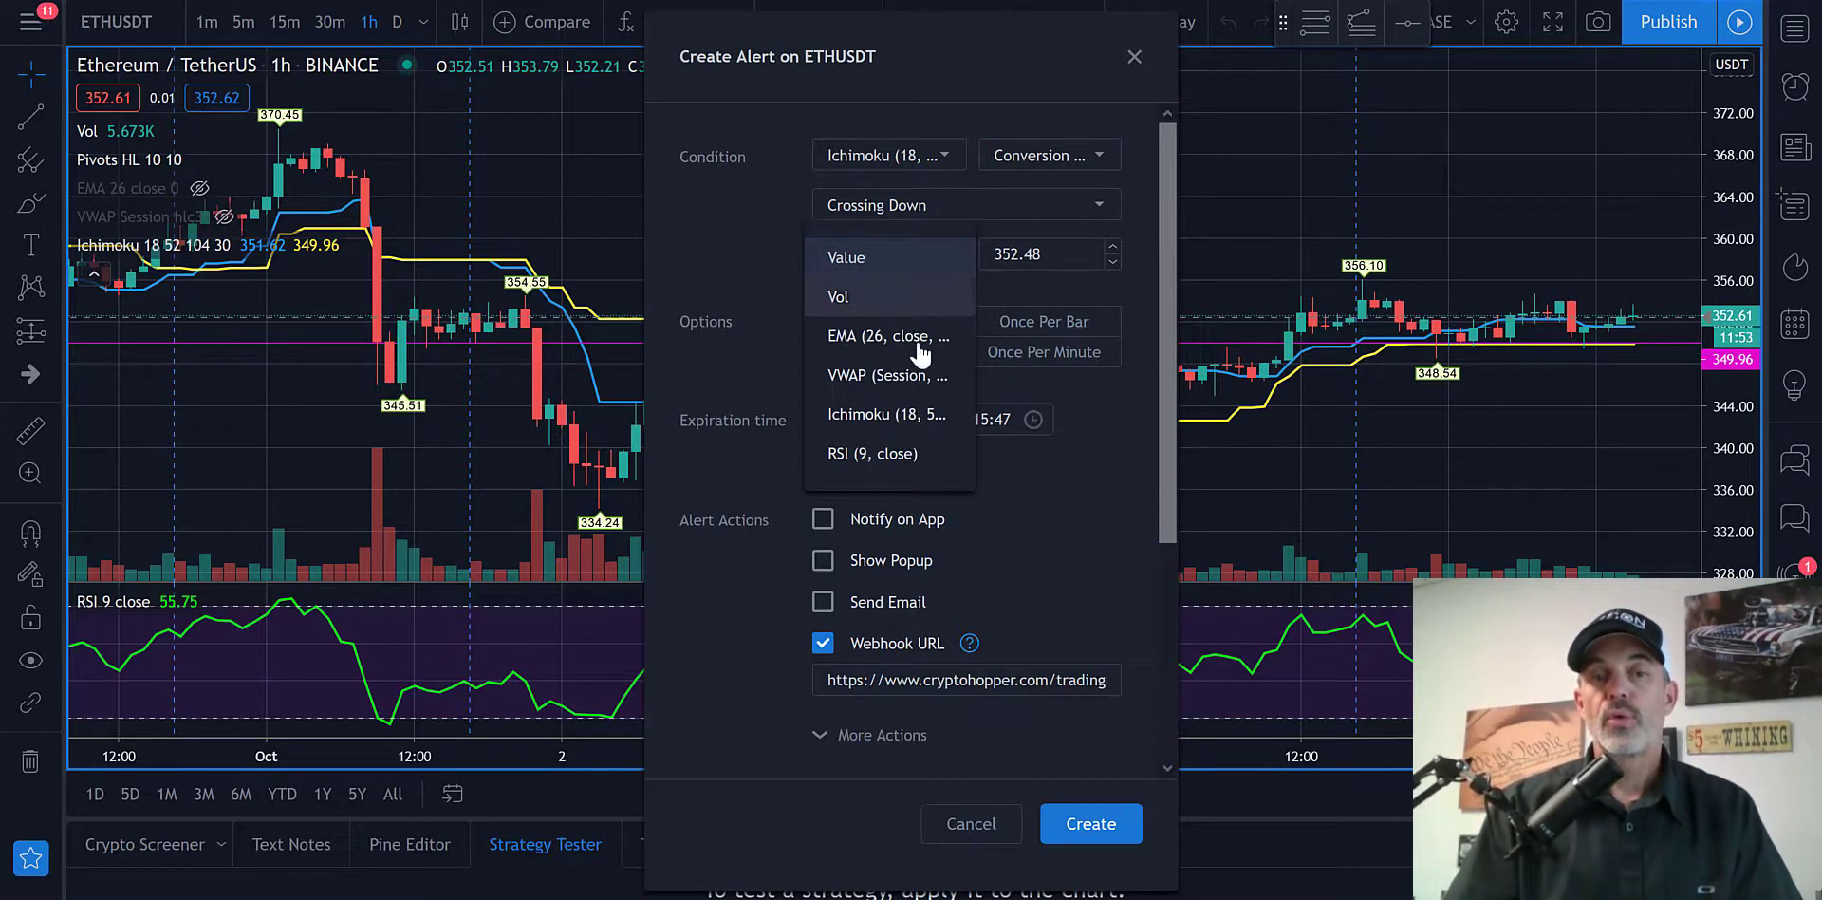
pyautogui.click(899, 417)
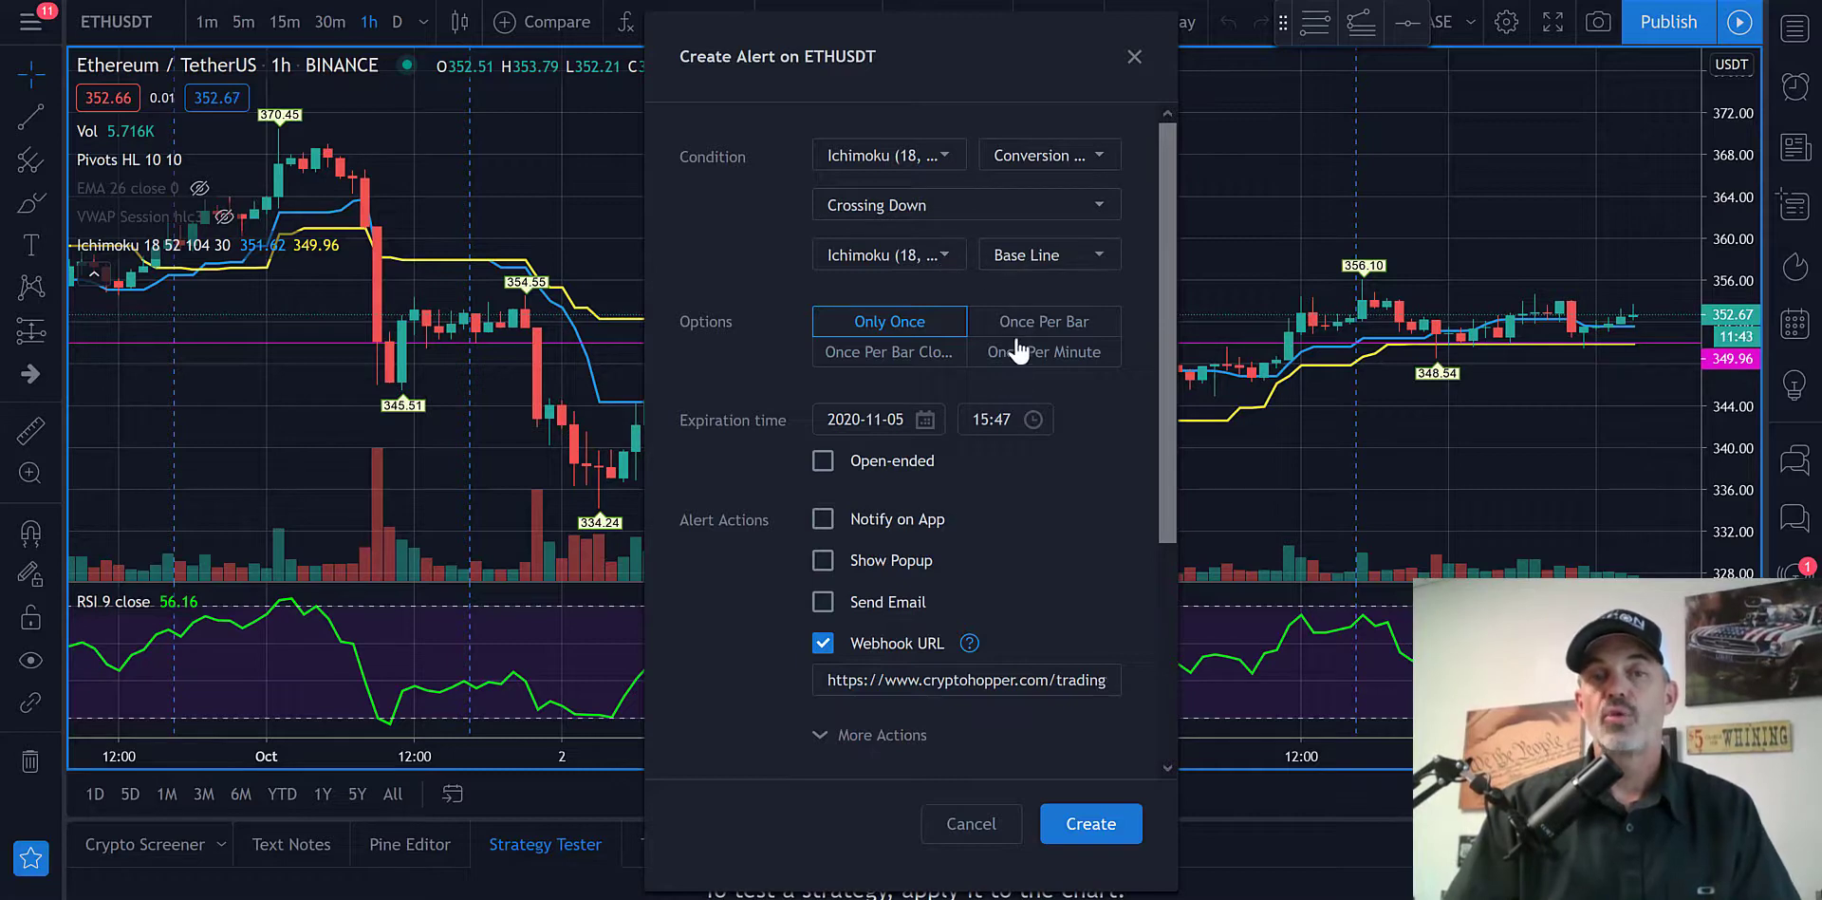
# Clear the default alert message and return to Cryptohopper's alert generator.
pyautogui.moveTo(1169, 316); pyautogui.dragTo(960, 474)
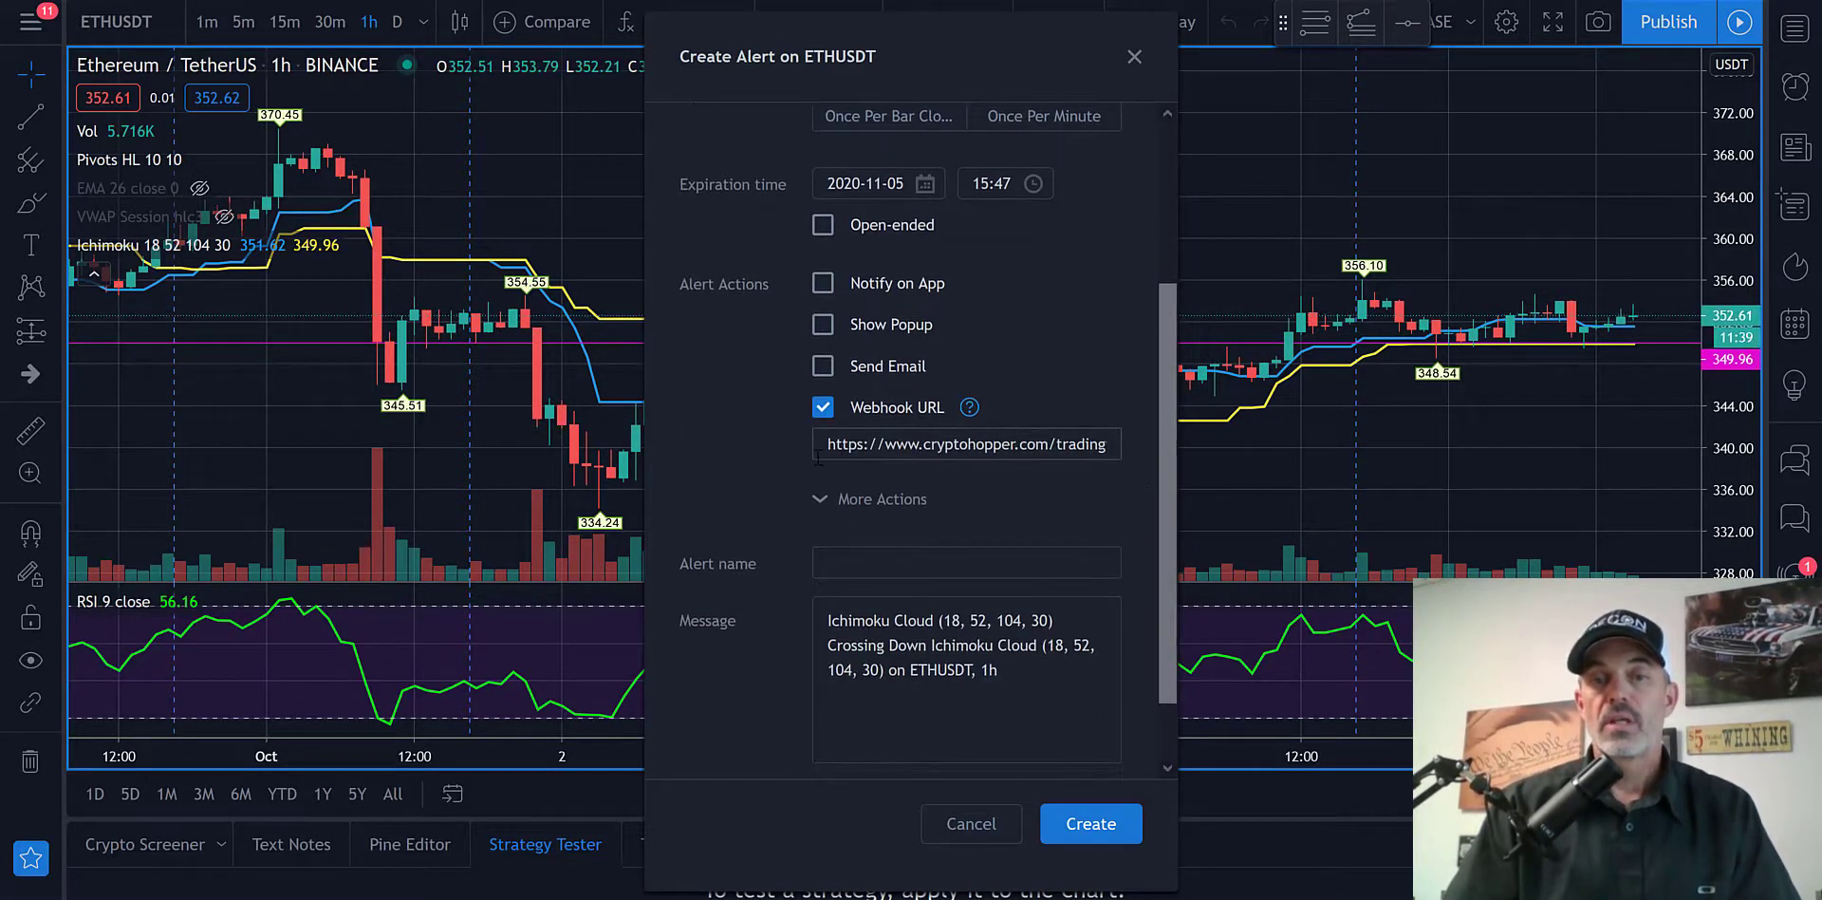
pyautogui.scroll(-1, 1165, 355)
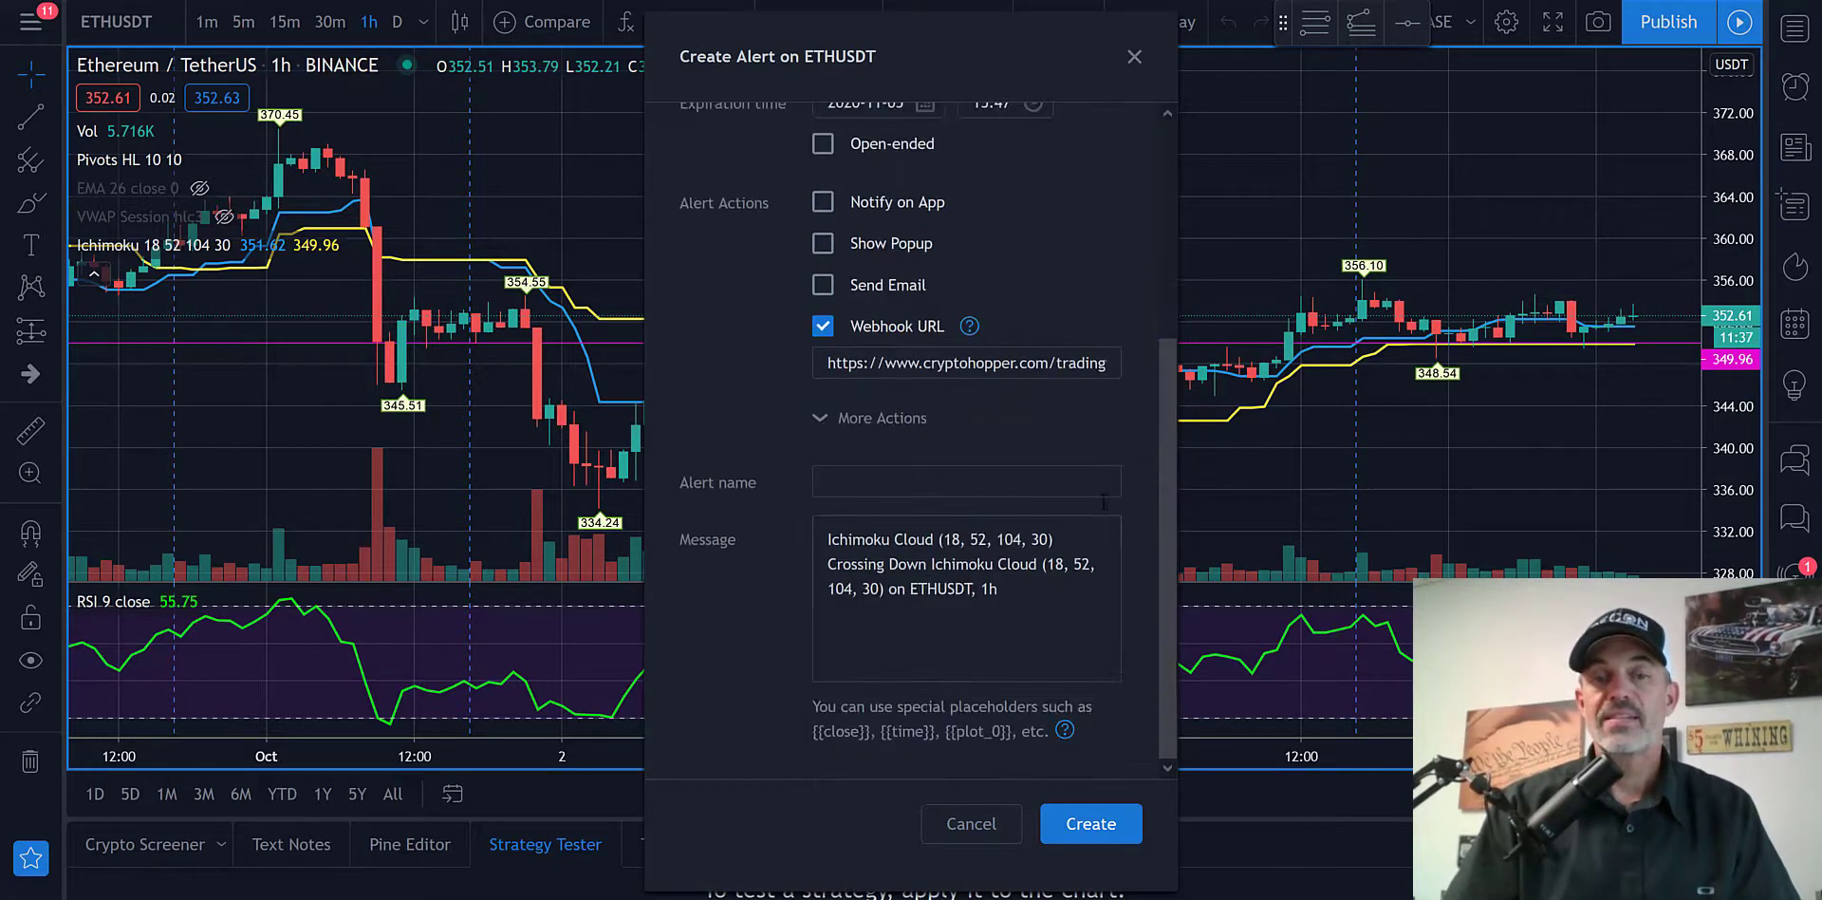
pyautogui.moveTo(998, 588); pyautogui.dragTo(796, 537)
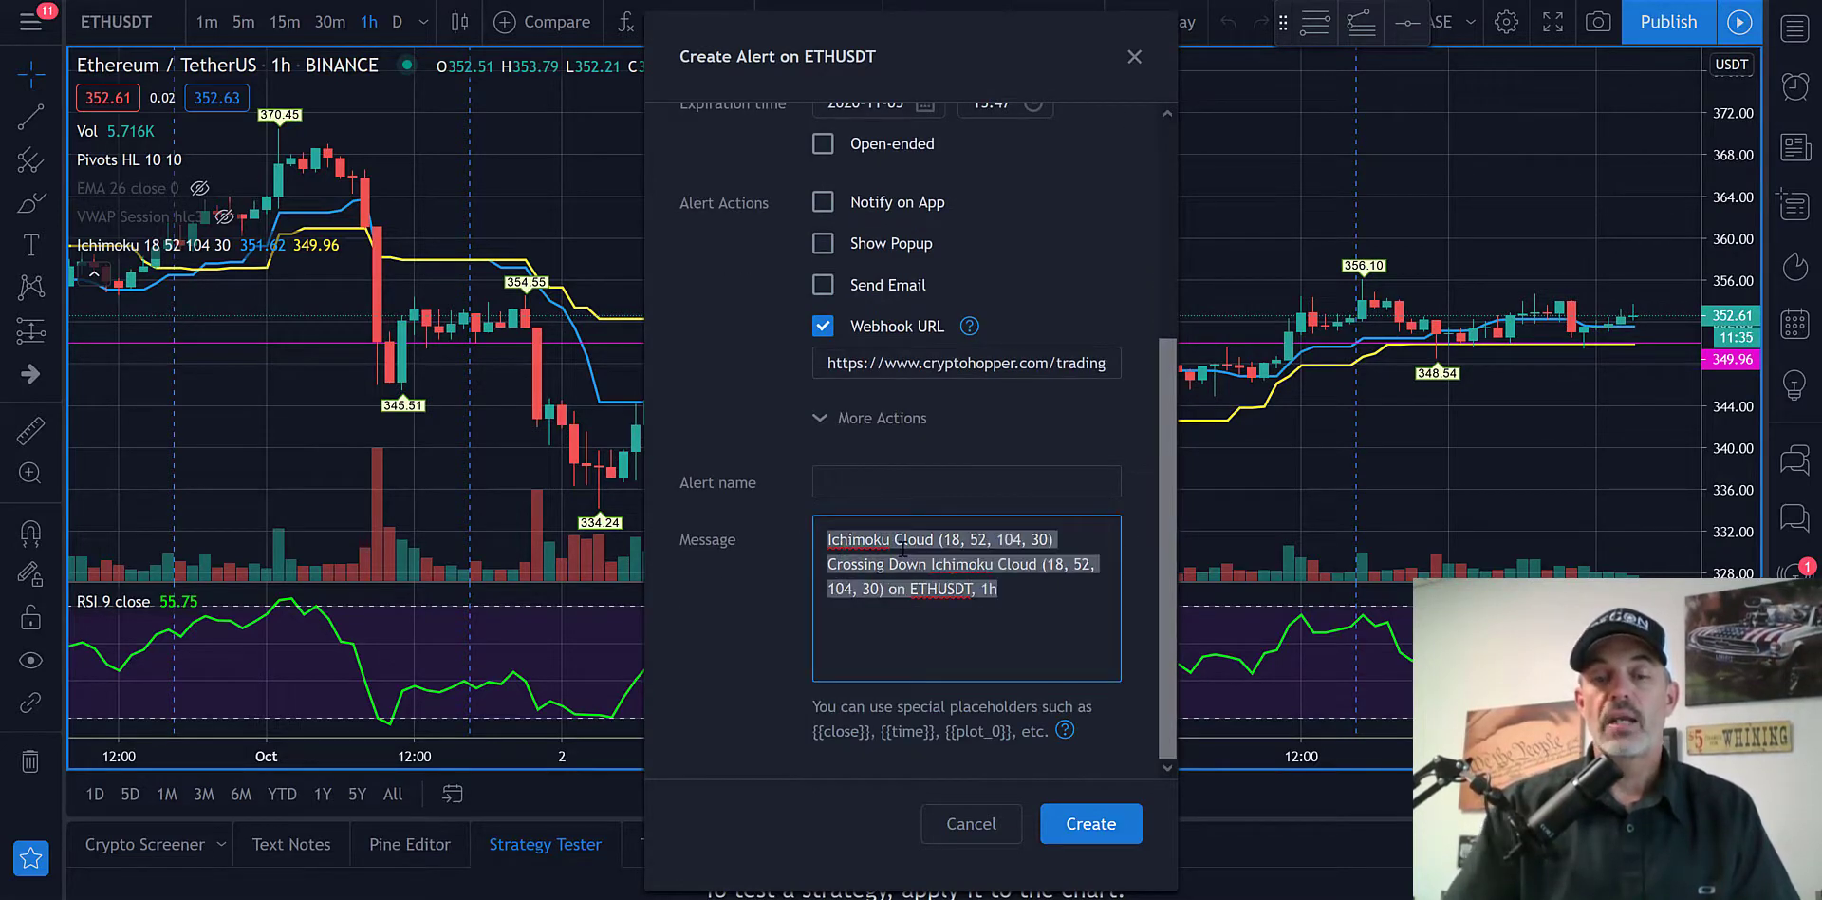
pyautogui.press('BackSpace')
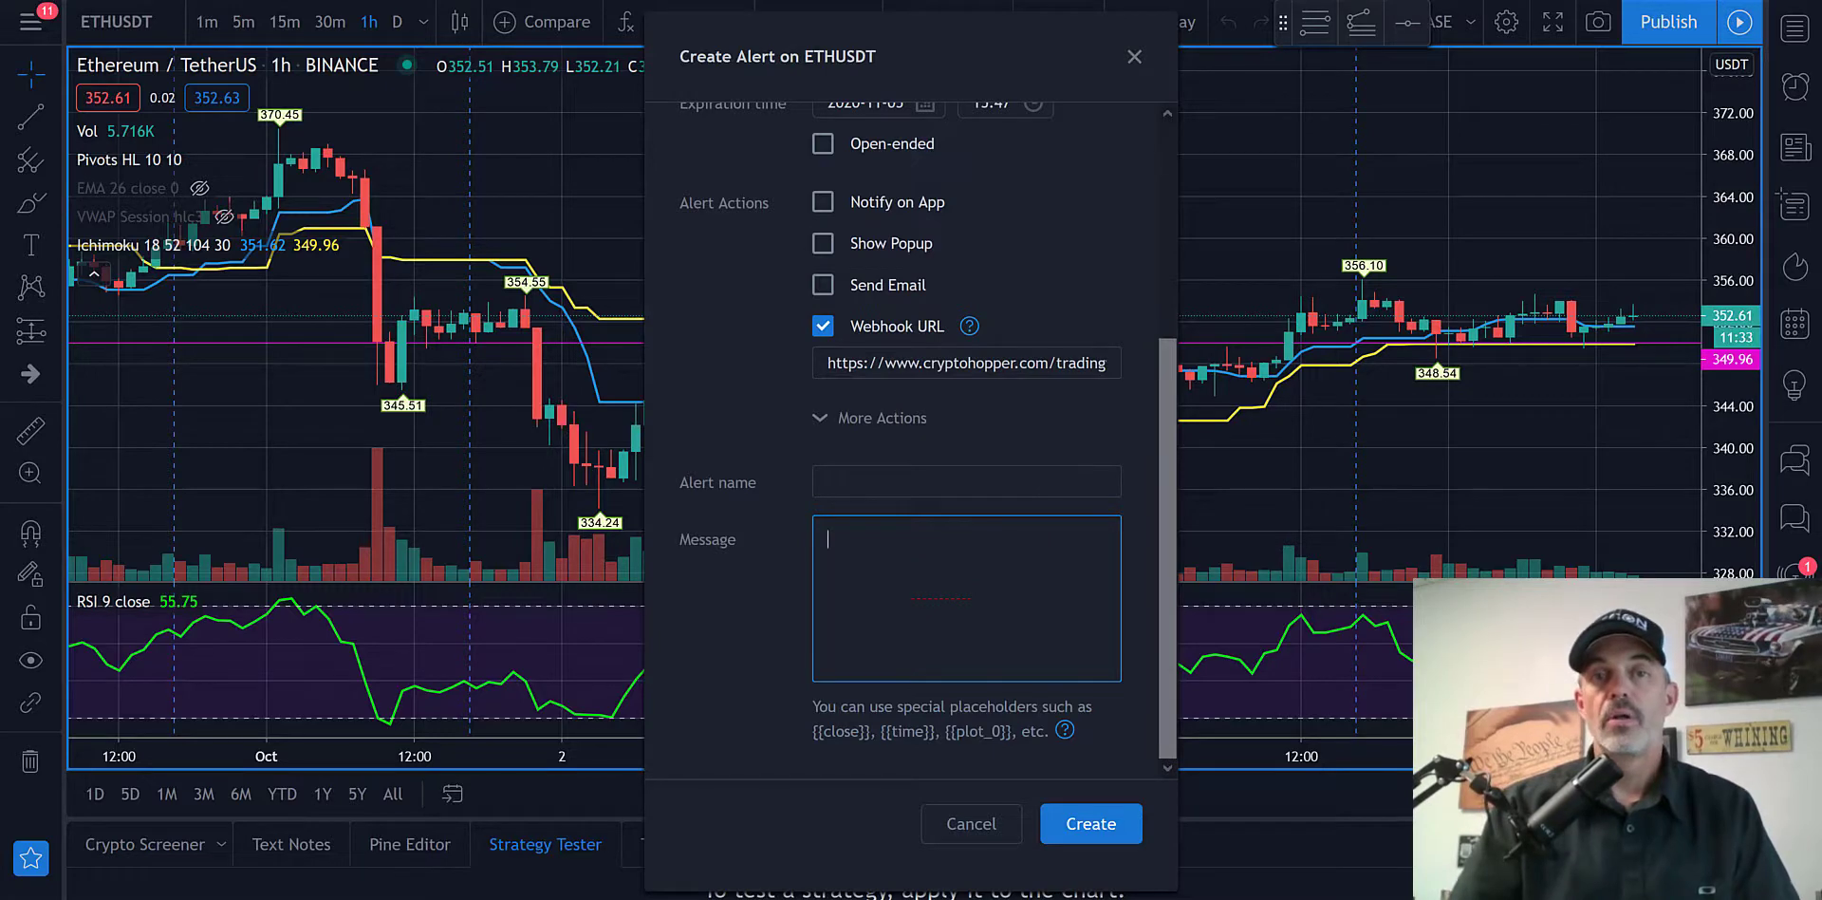
pyautogui.hotkey('alt', 'Tab')
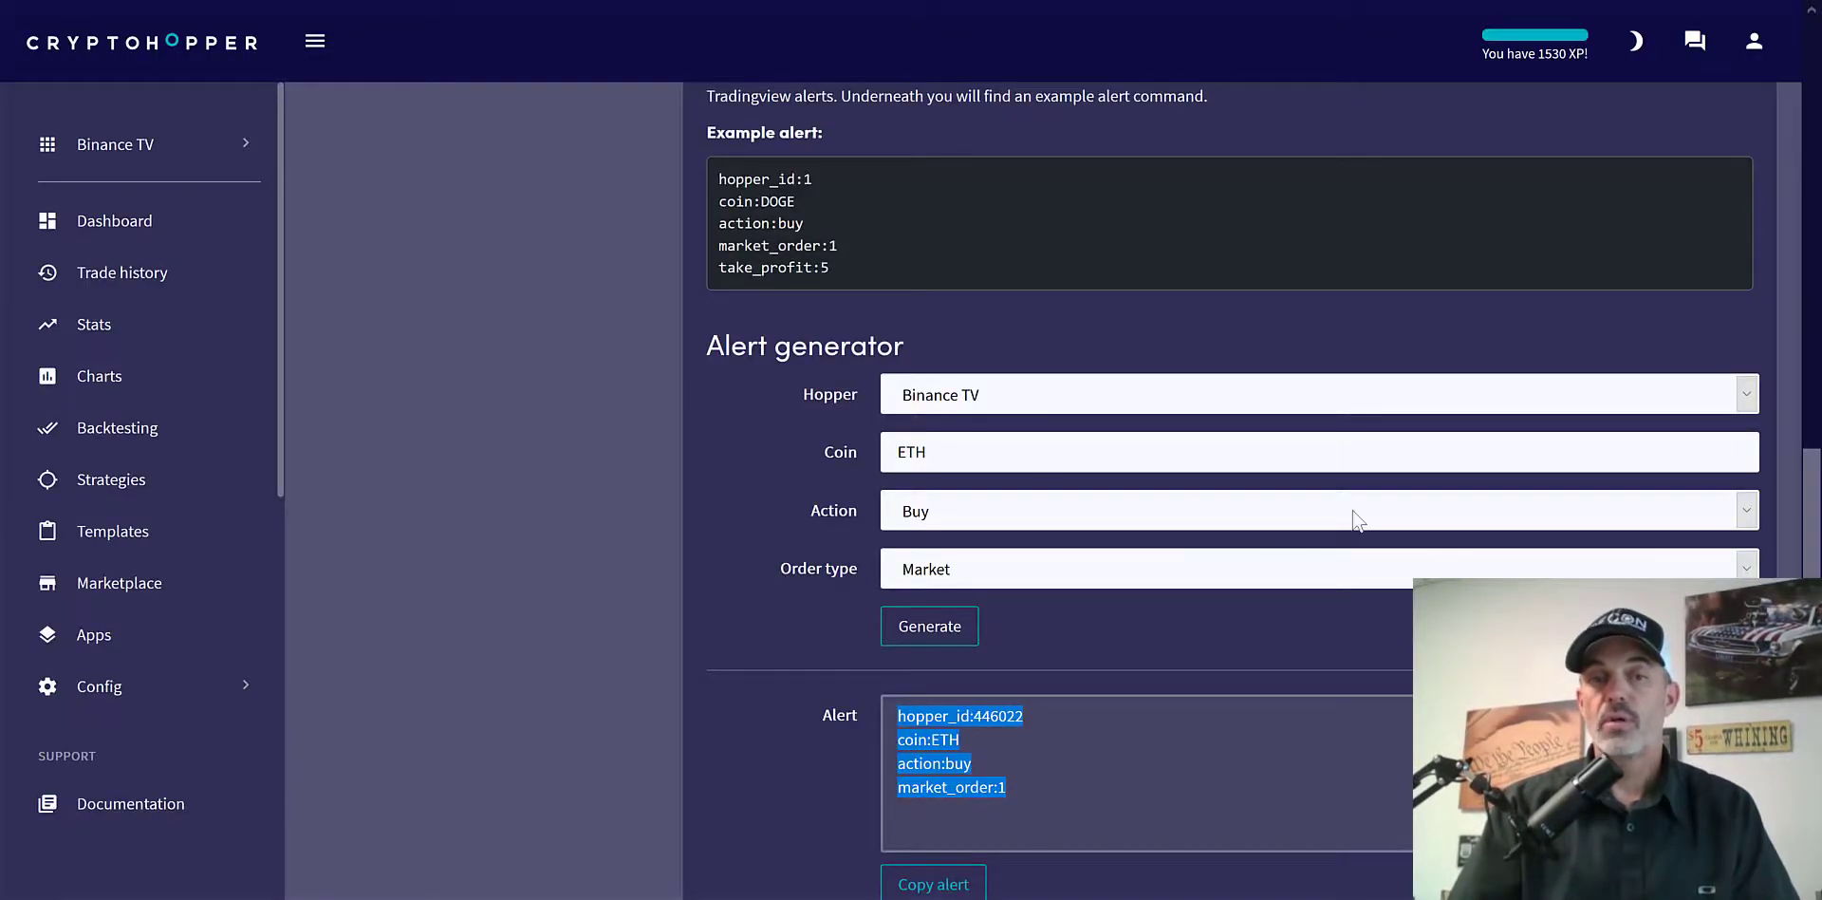
# Set the action to Sell, generate the ETH market sell alert, and copy its text.
pyautogui.click(959, 515)
pyautogui.click(925, 579)
pyautogui.click(929, 626)
pyautogui.moveTo(1017, 792); pyautogui.dragTo(850, 682)
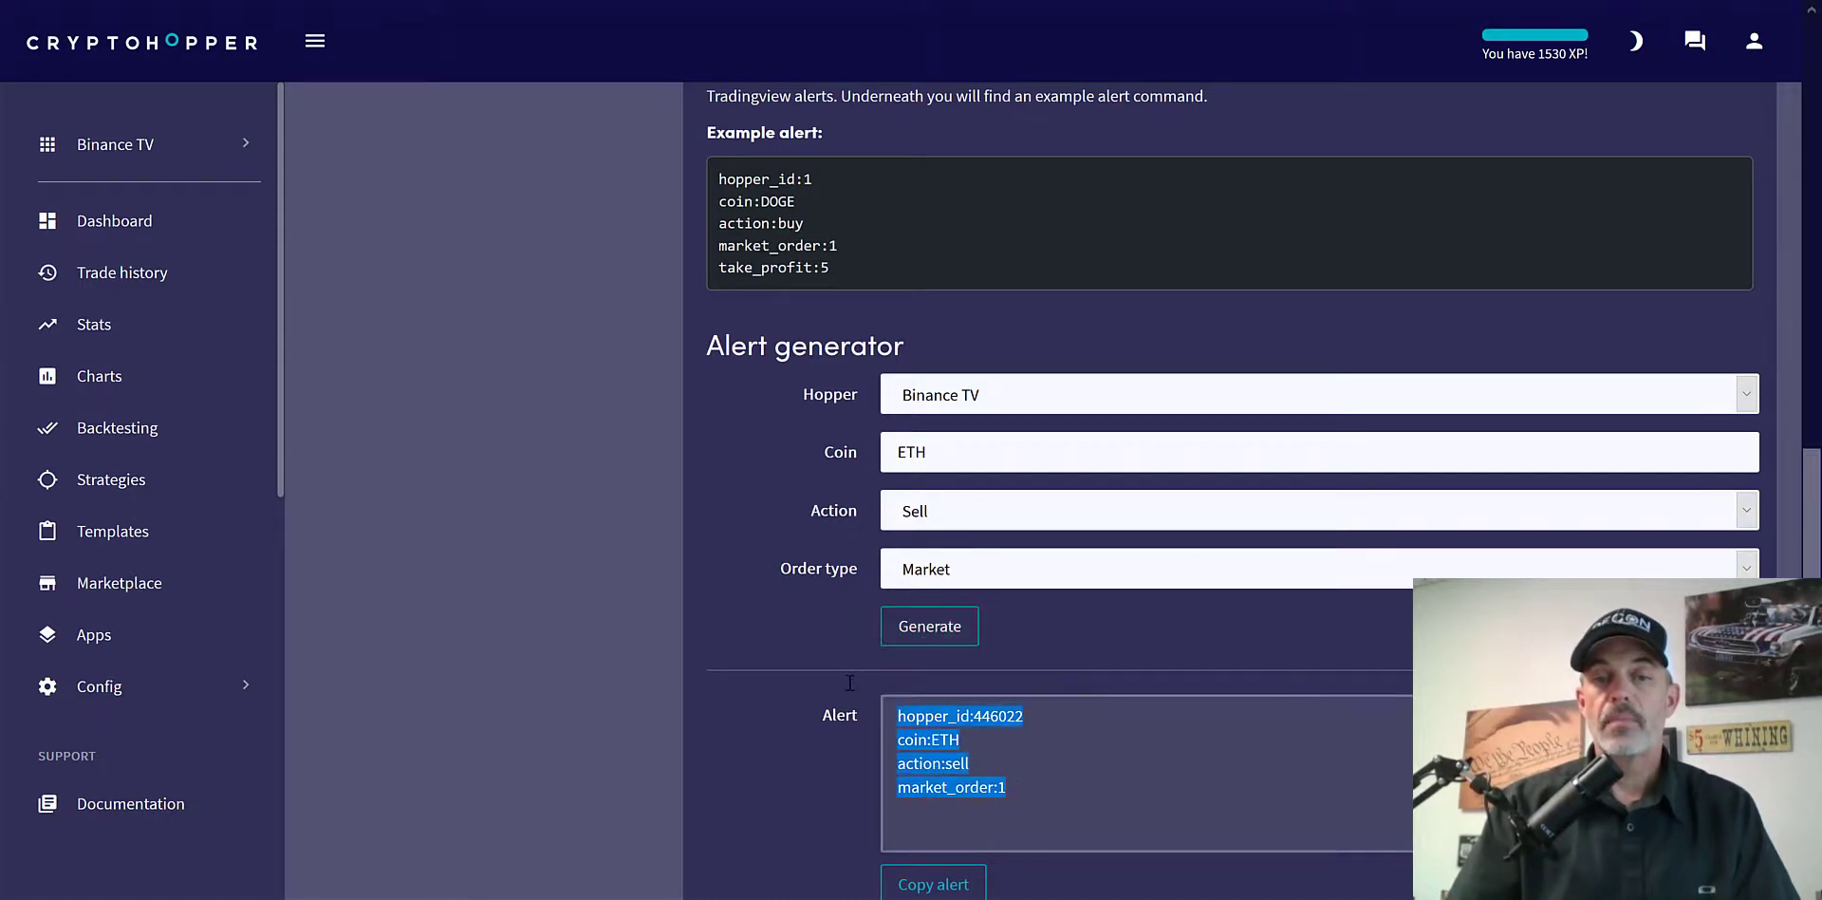
pyautogui.rightClick(920, 726)
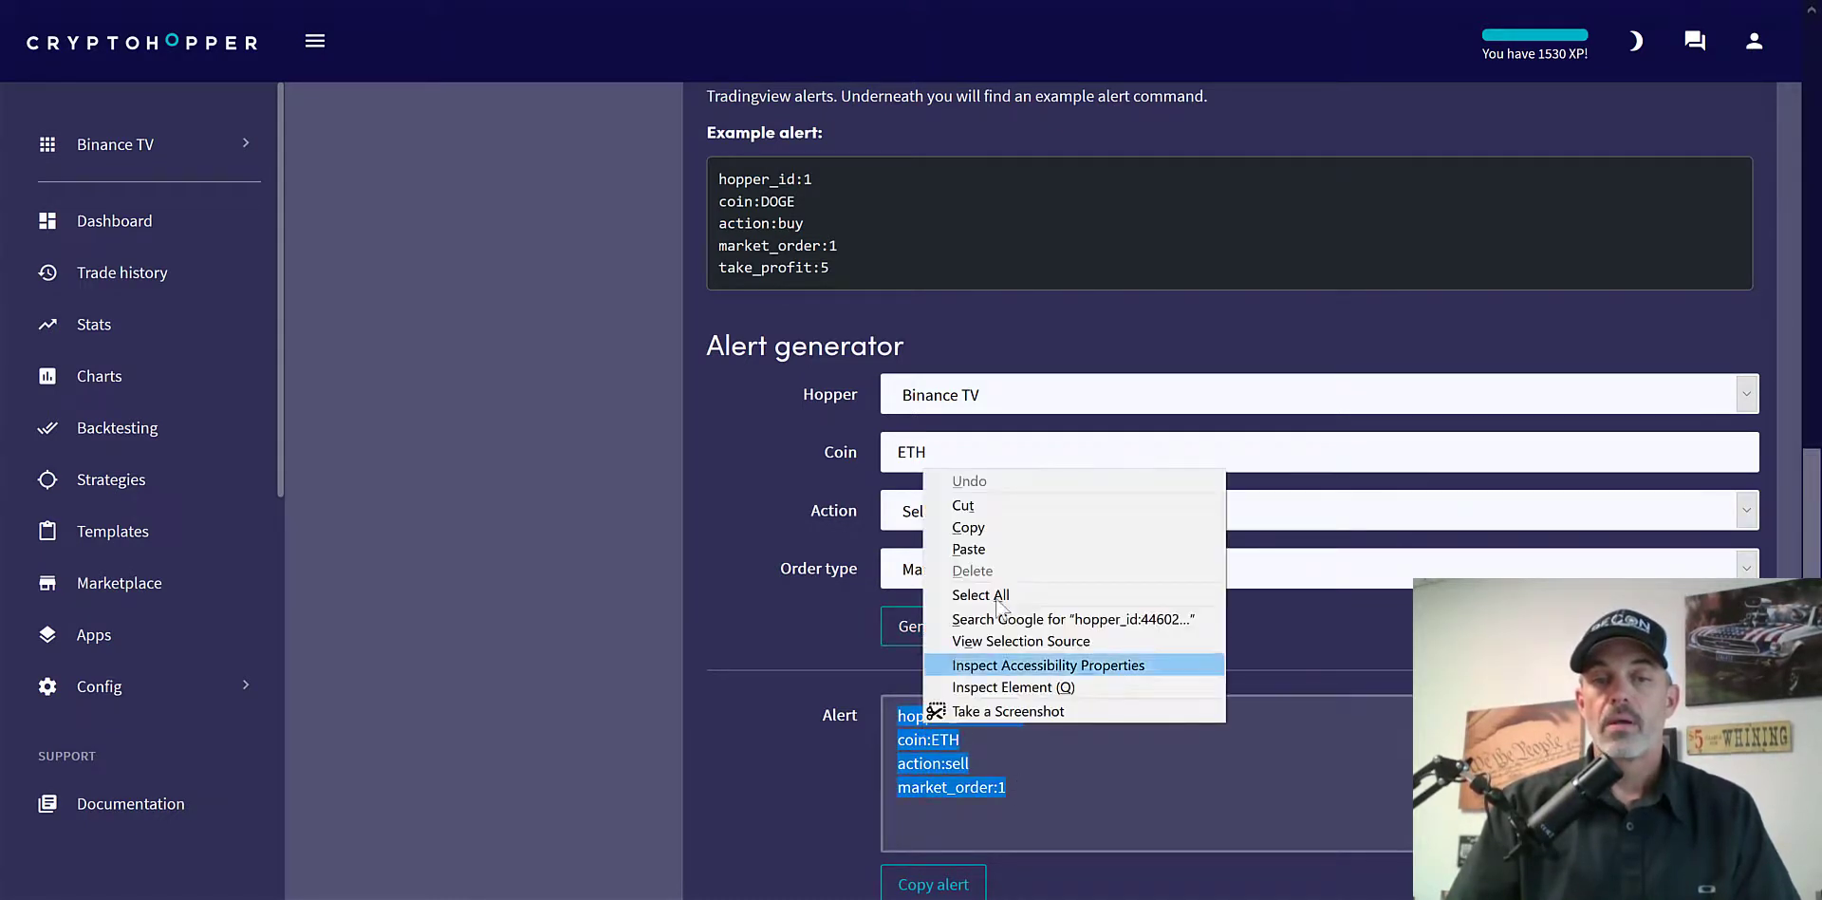
pyautogui.click(994, 518)
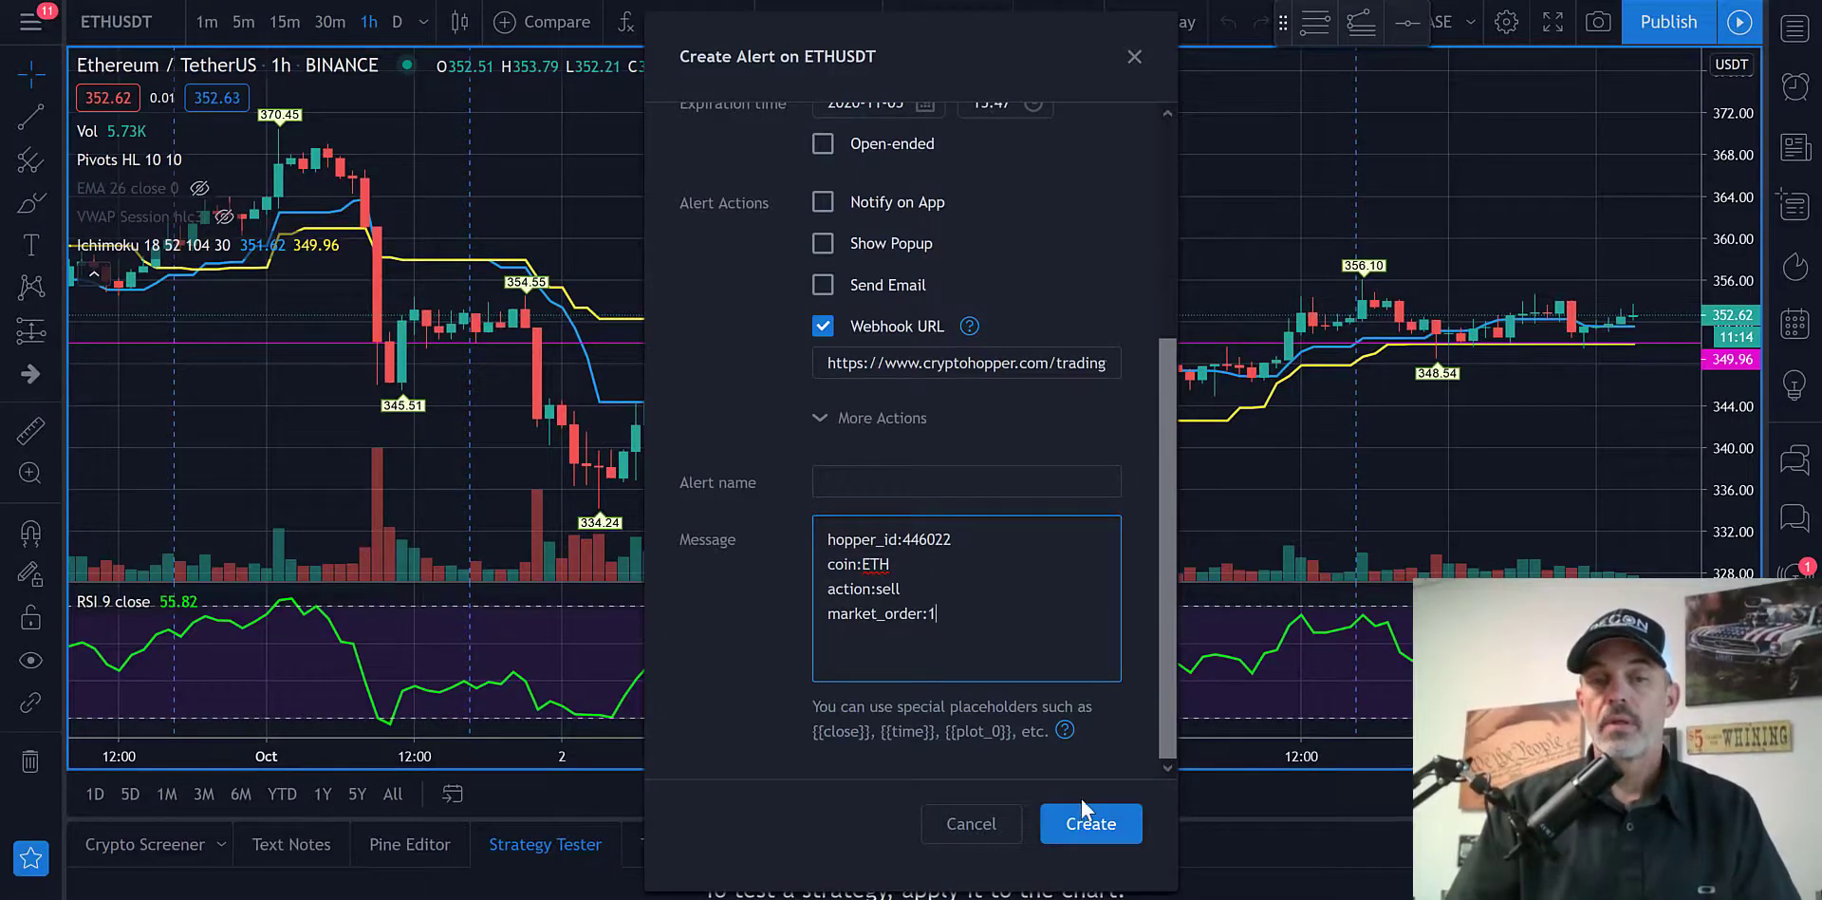
# Save the crossing-down sell alert and check it appears in the Alerts list.
pyautogui.click(1092, 824)
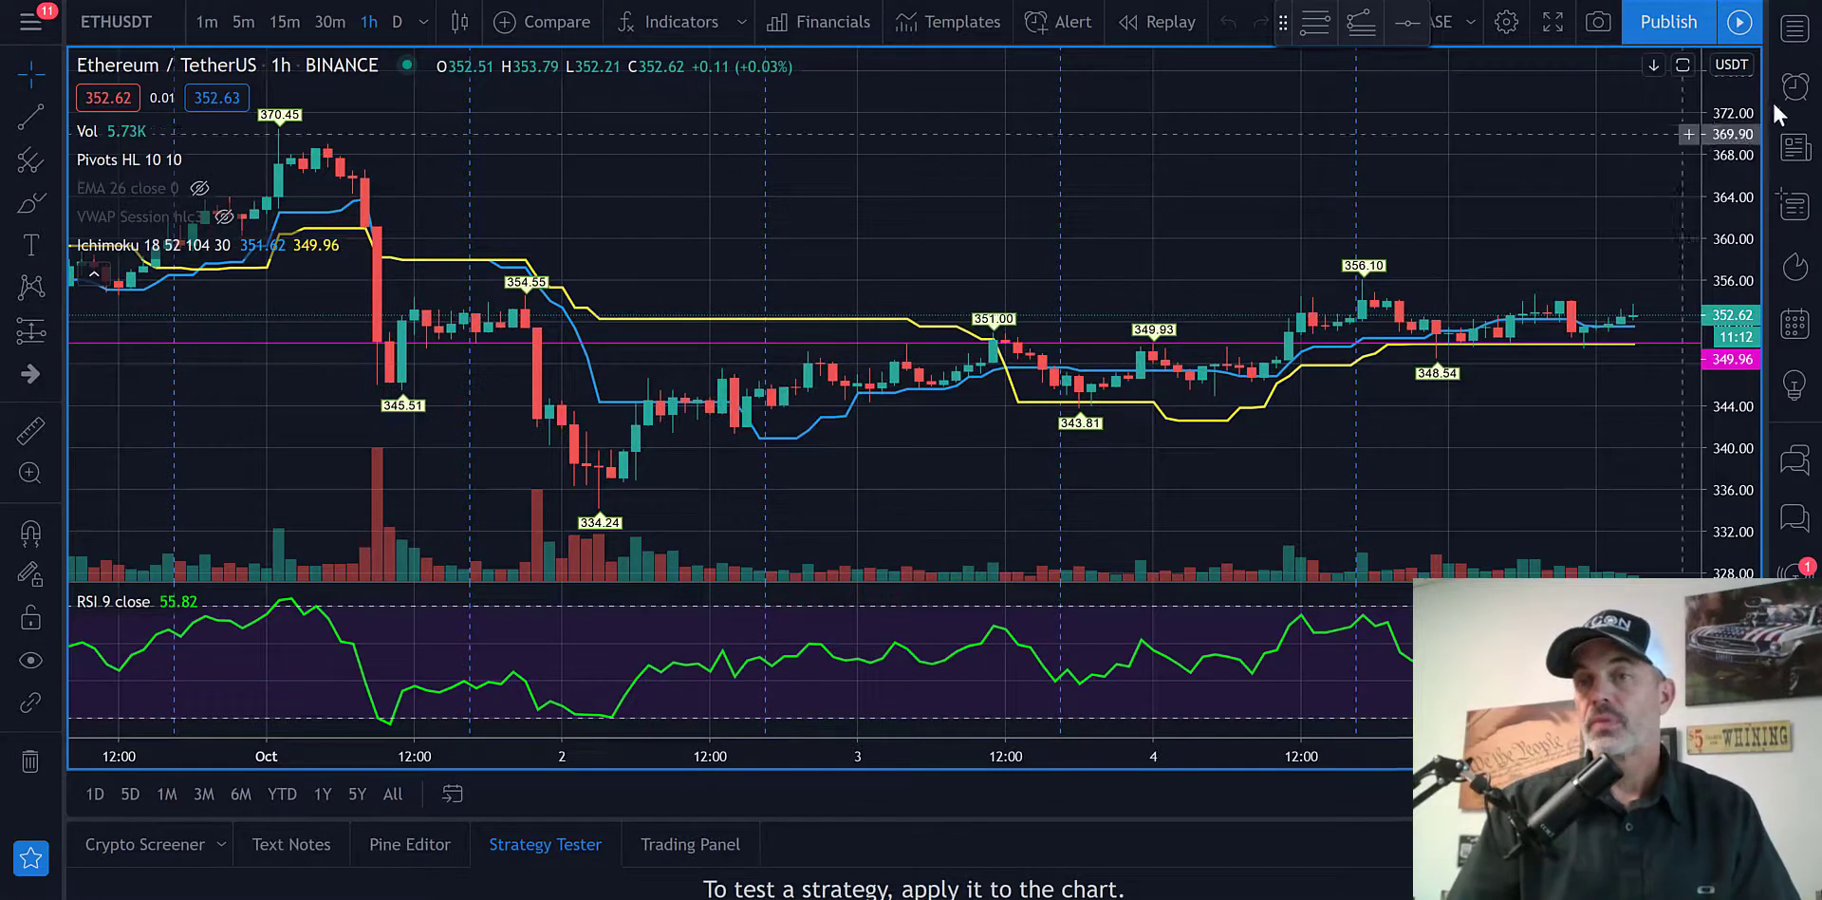
pyautogui.click(1795, 88)
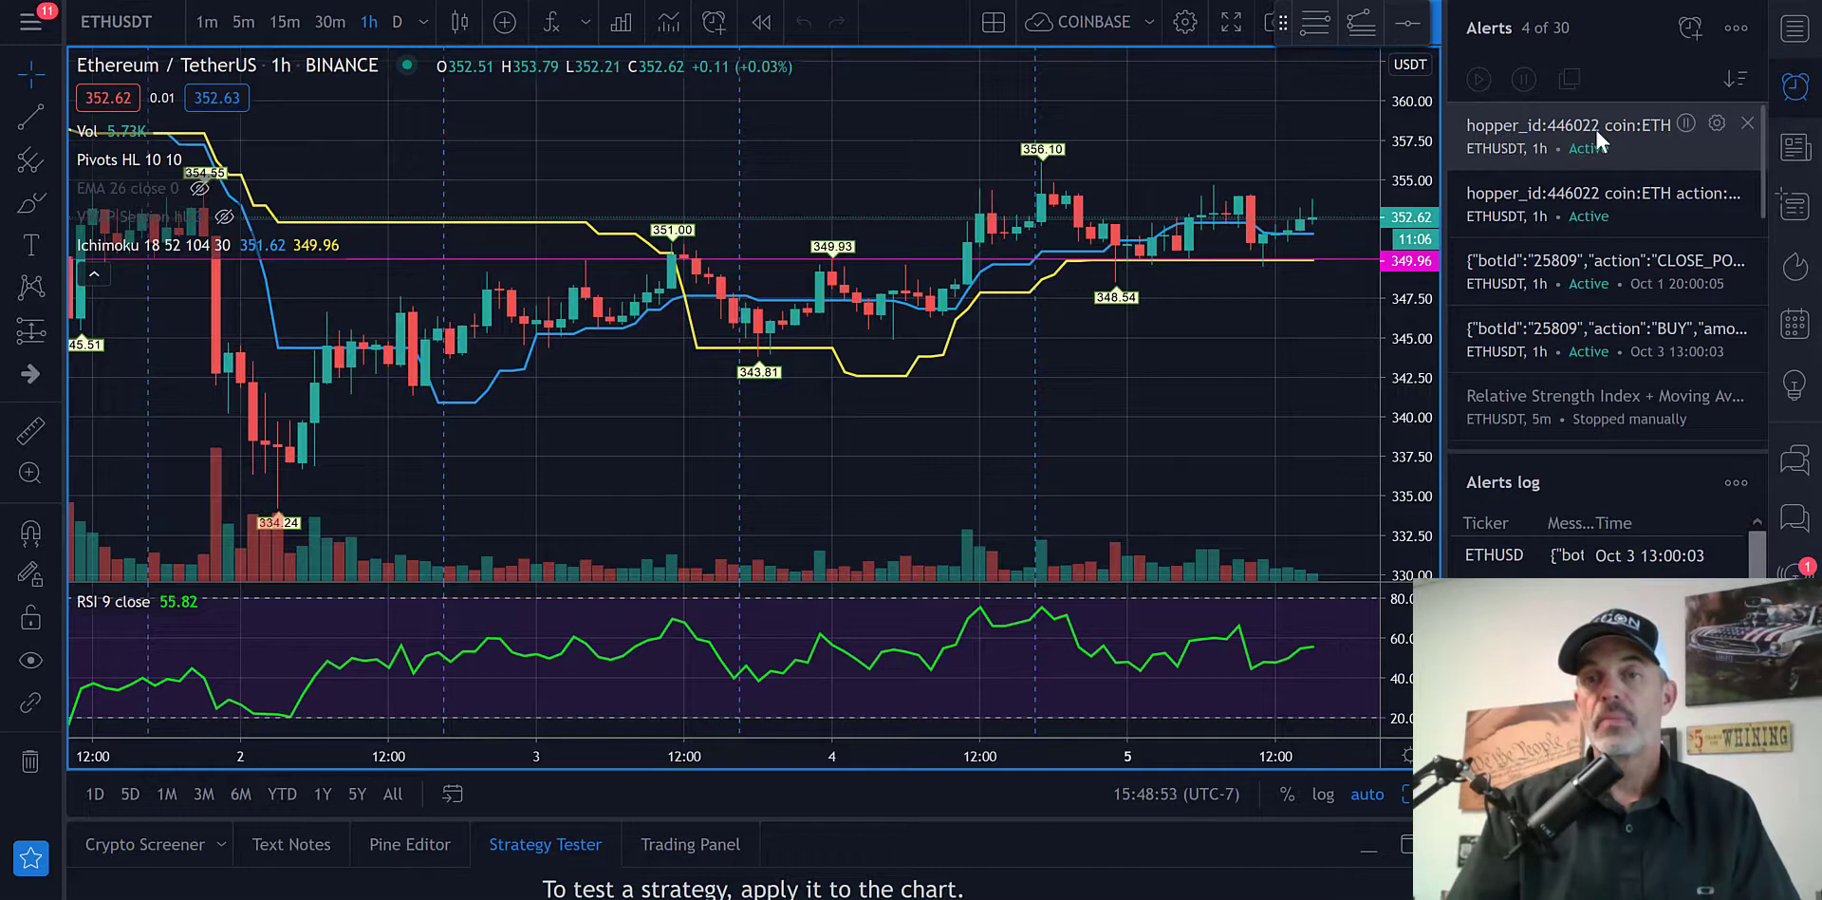
pyautogui.moveTo(1613, 191)
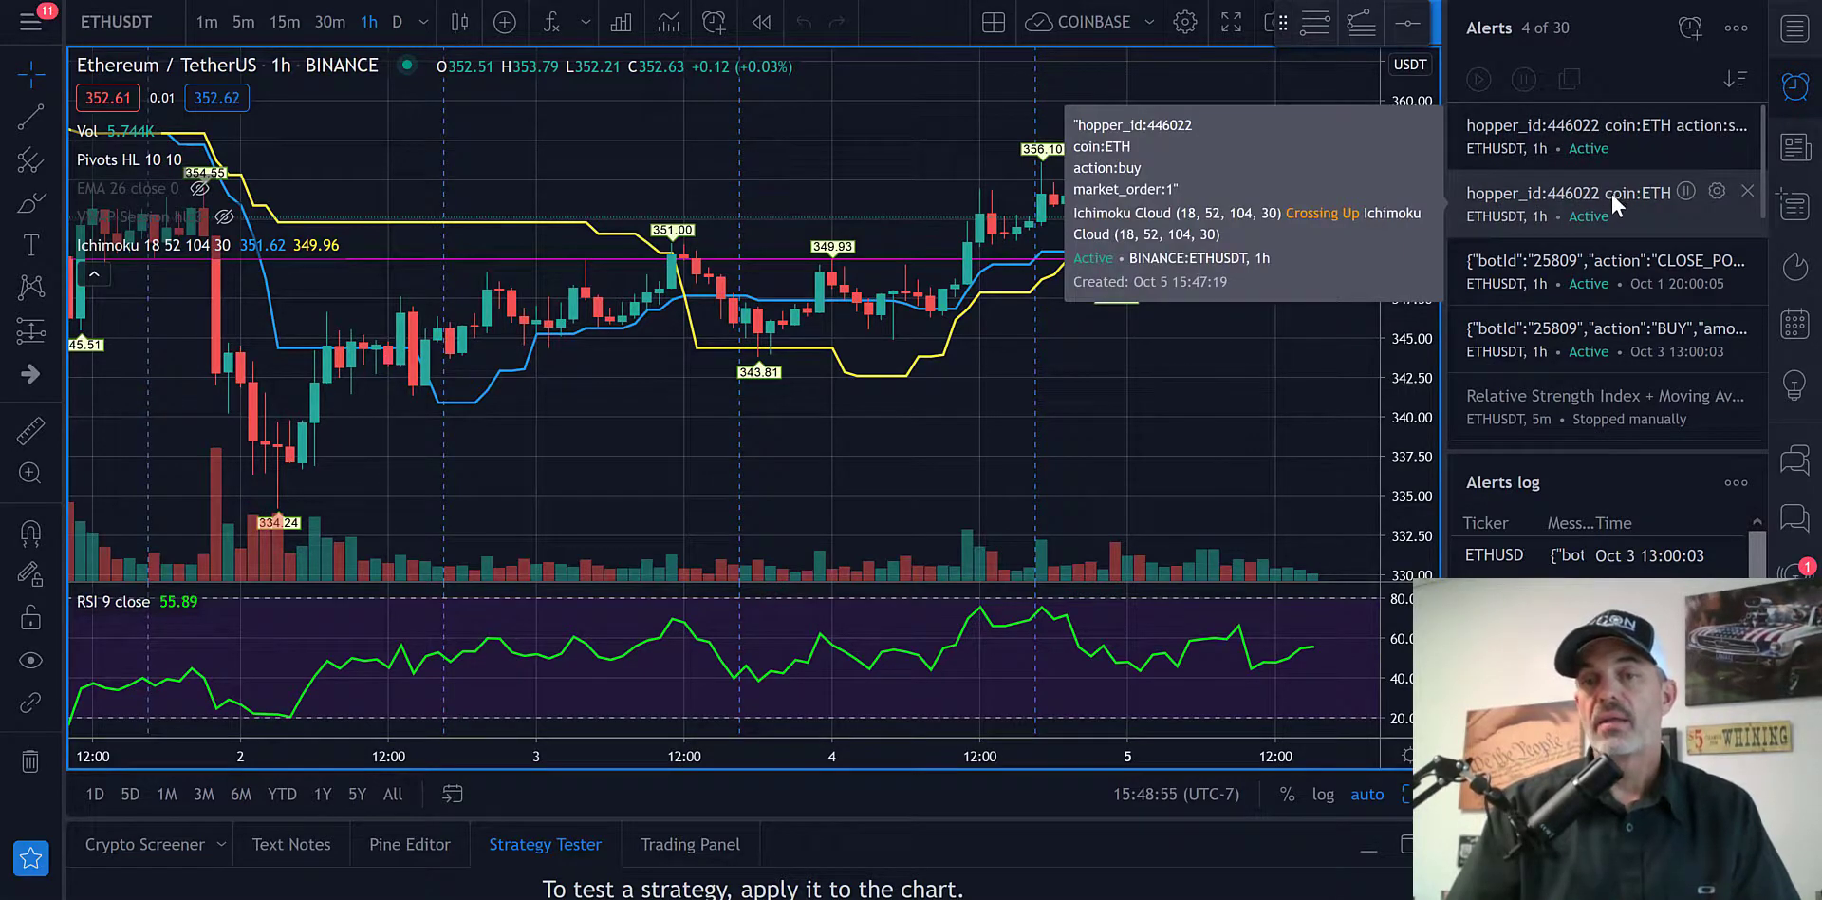
pyautogui.moveTo(1597, 317)
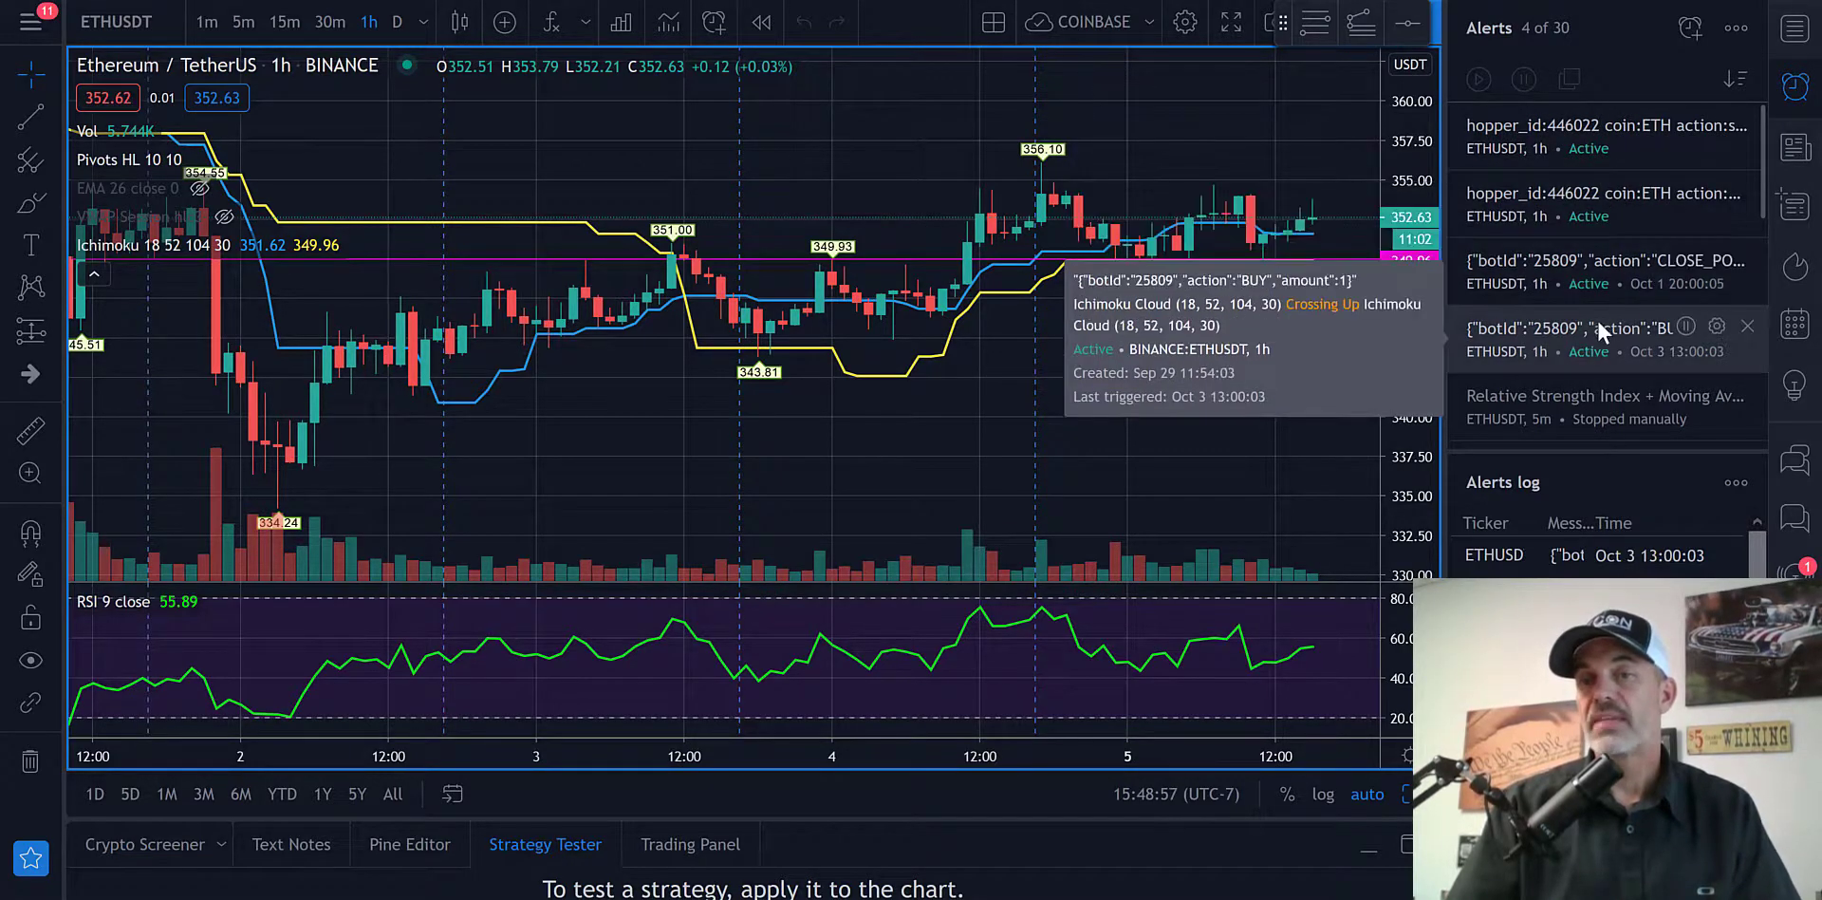
pyautogui.moveTo(1552, 127)
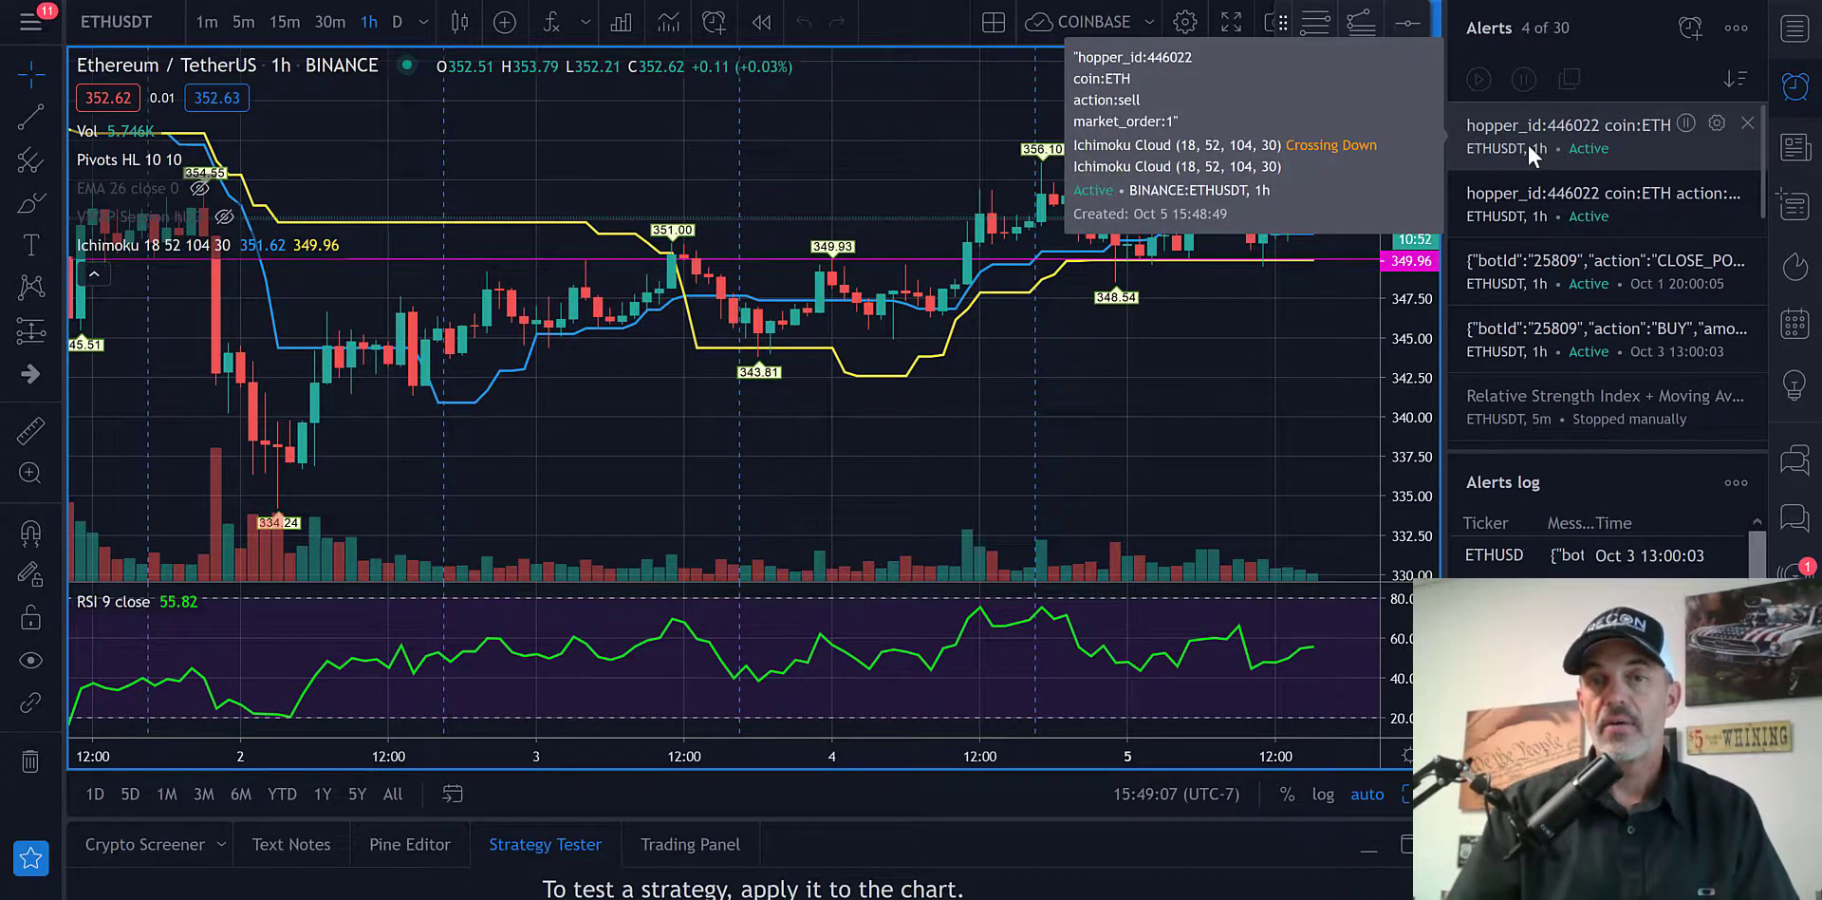
pyautogui.moveTo(1546, 205)
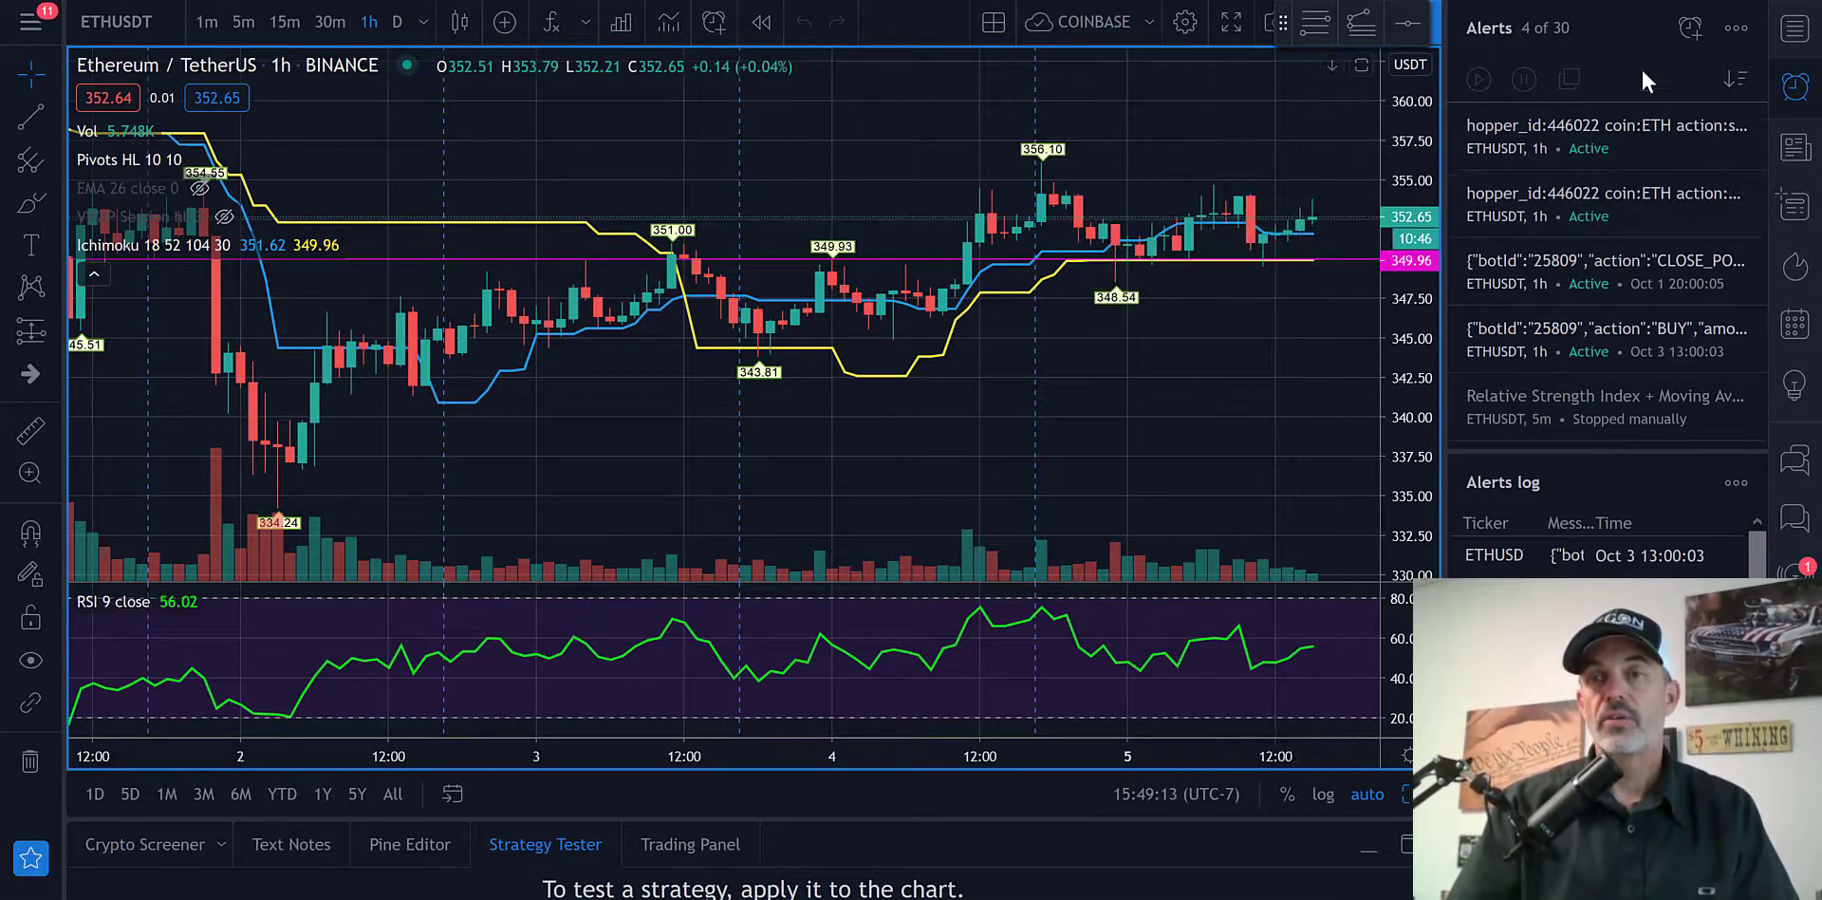
# Return to Cryptohopper and open the hopper's Dashboard.
pyautogui.click(1775, 3)
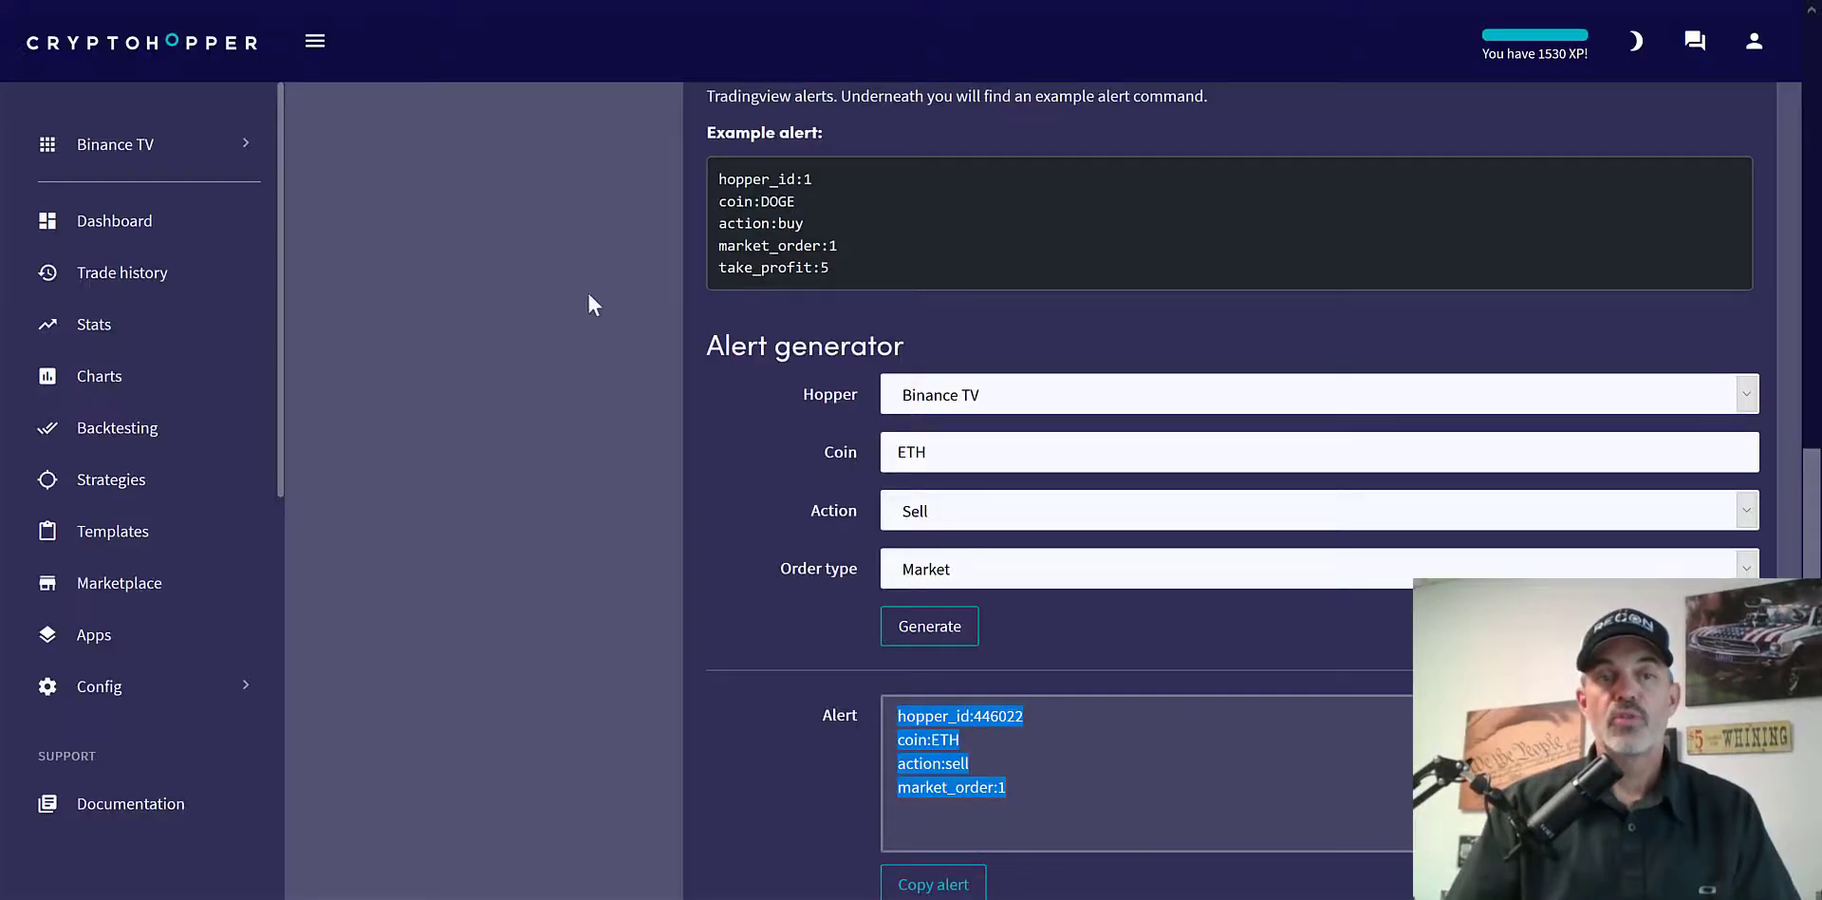
pyautogui.click(515, 384)
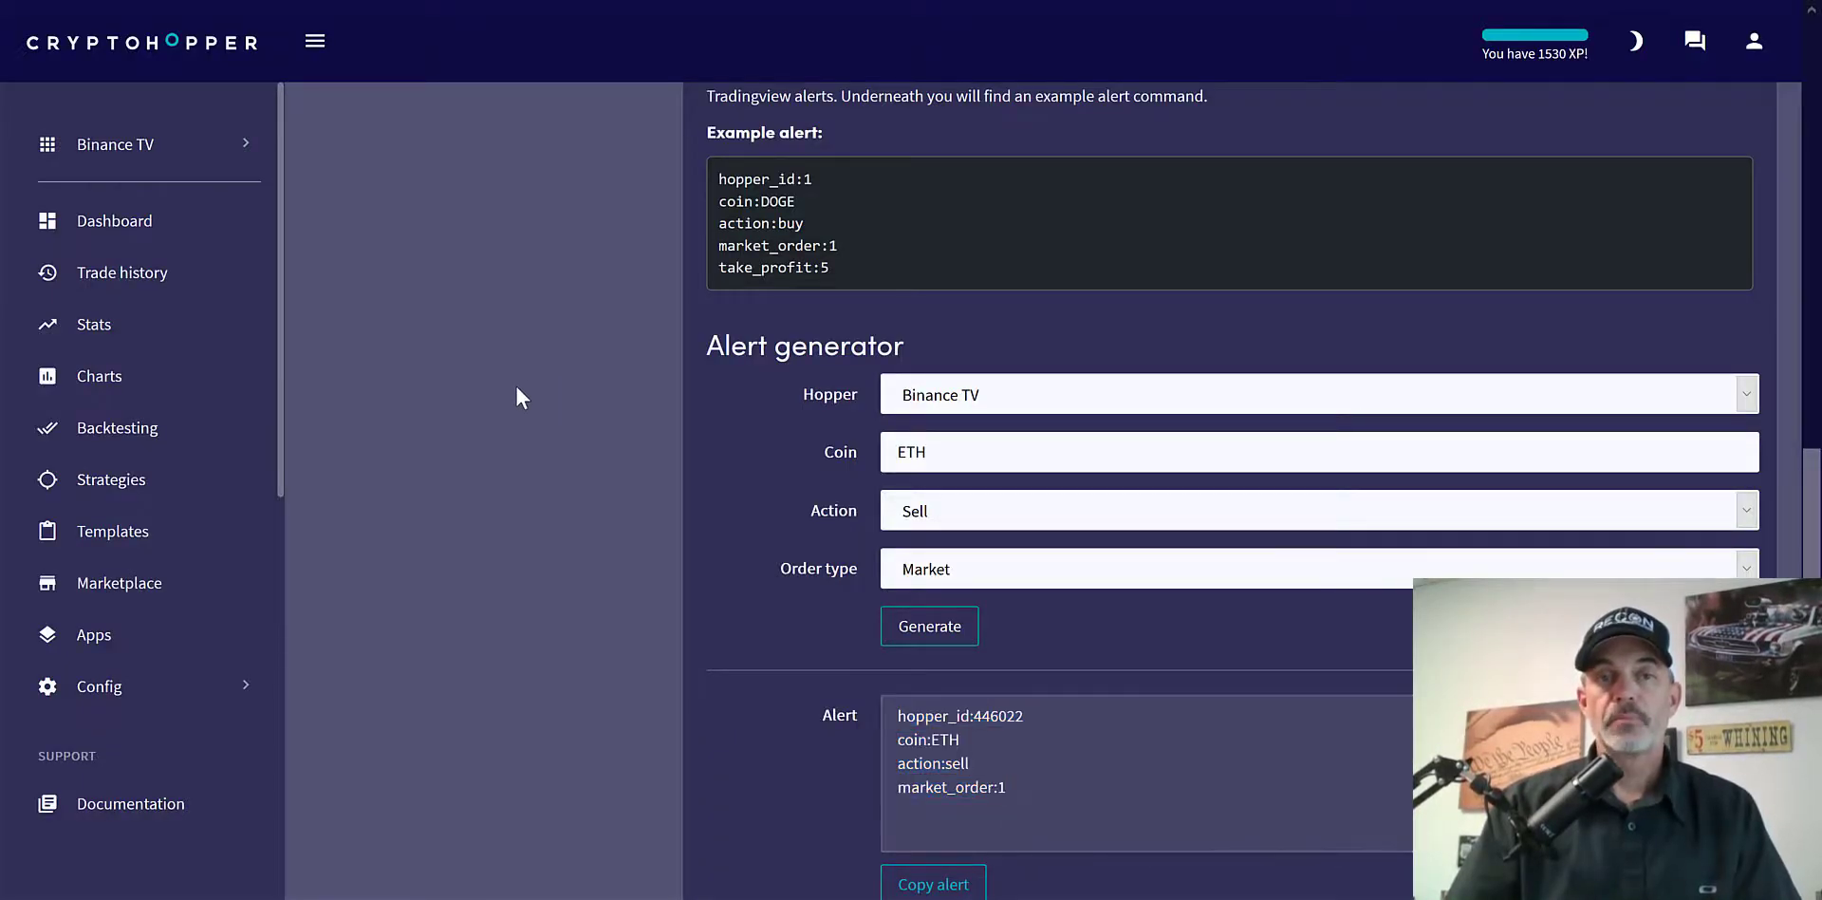
pyautogui.click(134, 228)
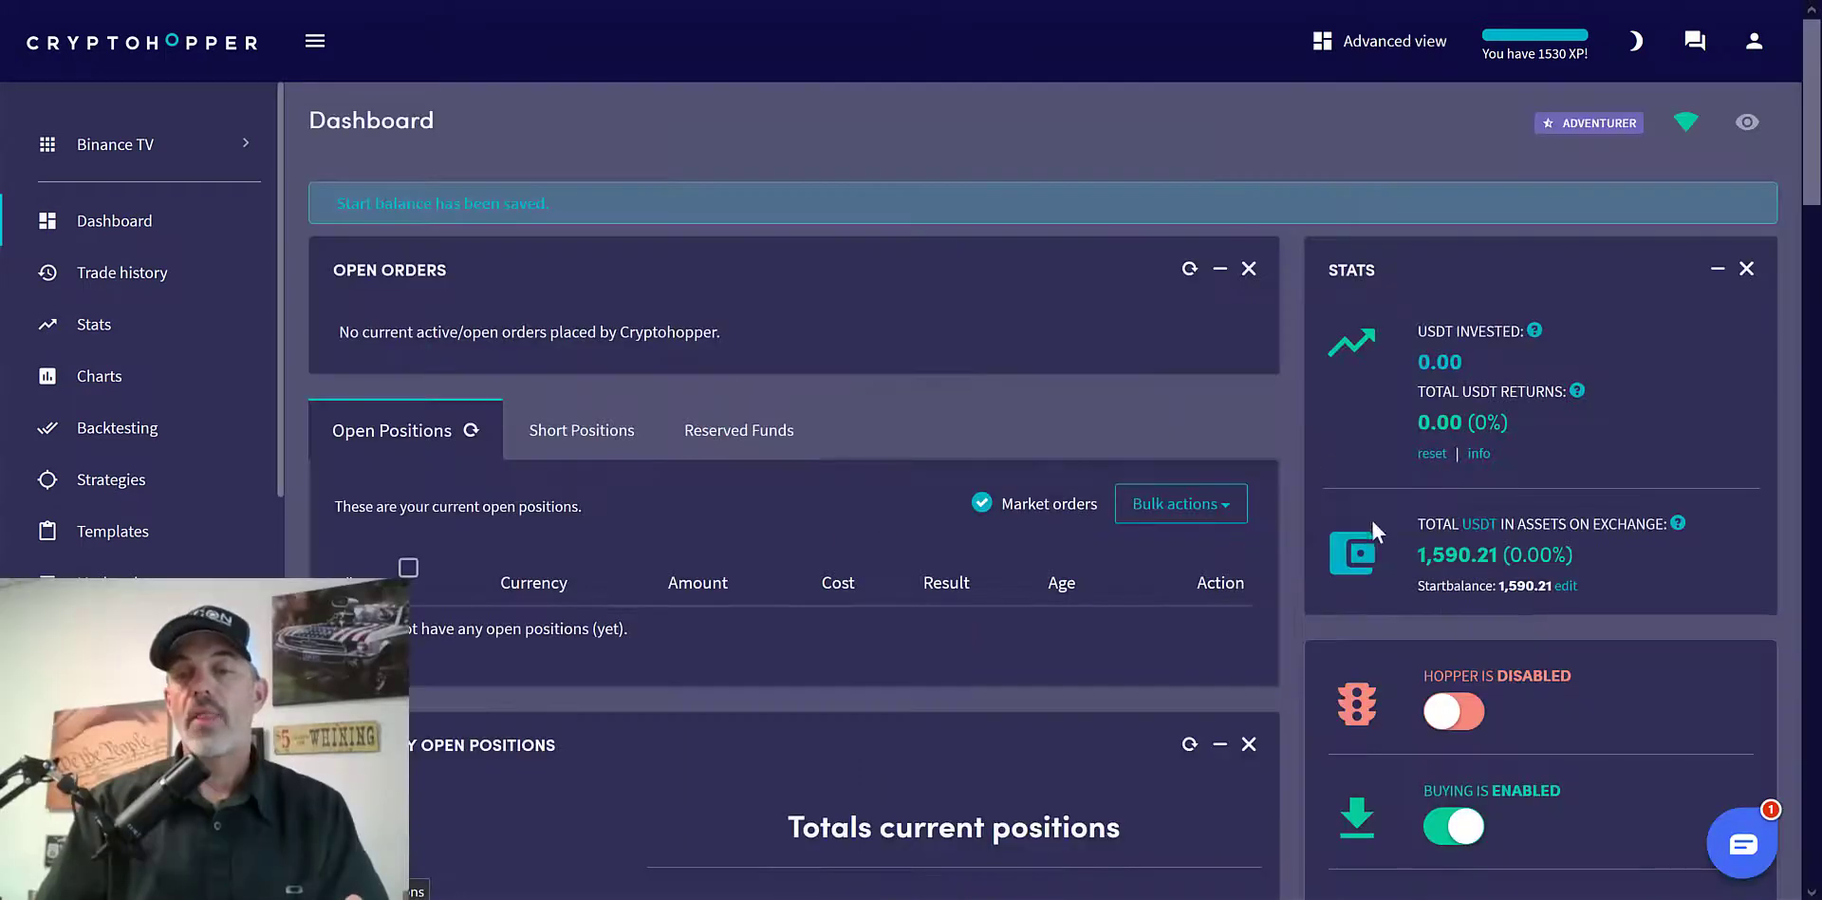
# Switch the Binance TV hopper on so the dashboard reads HOPPER IS ENABLED.
pyautogui.click(1445, 713)
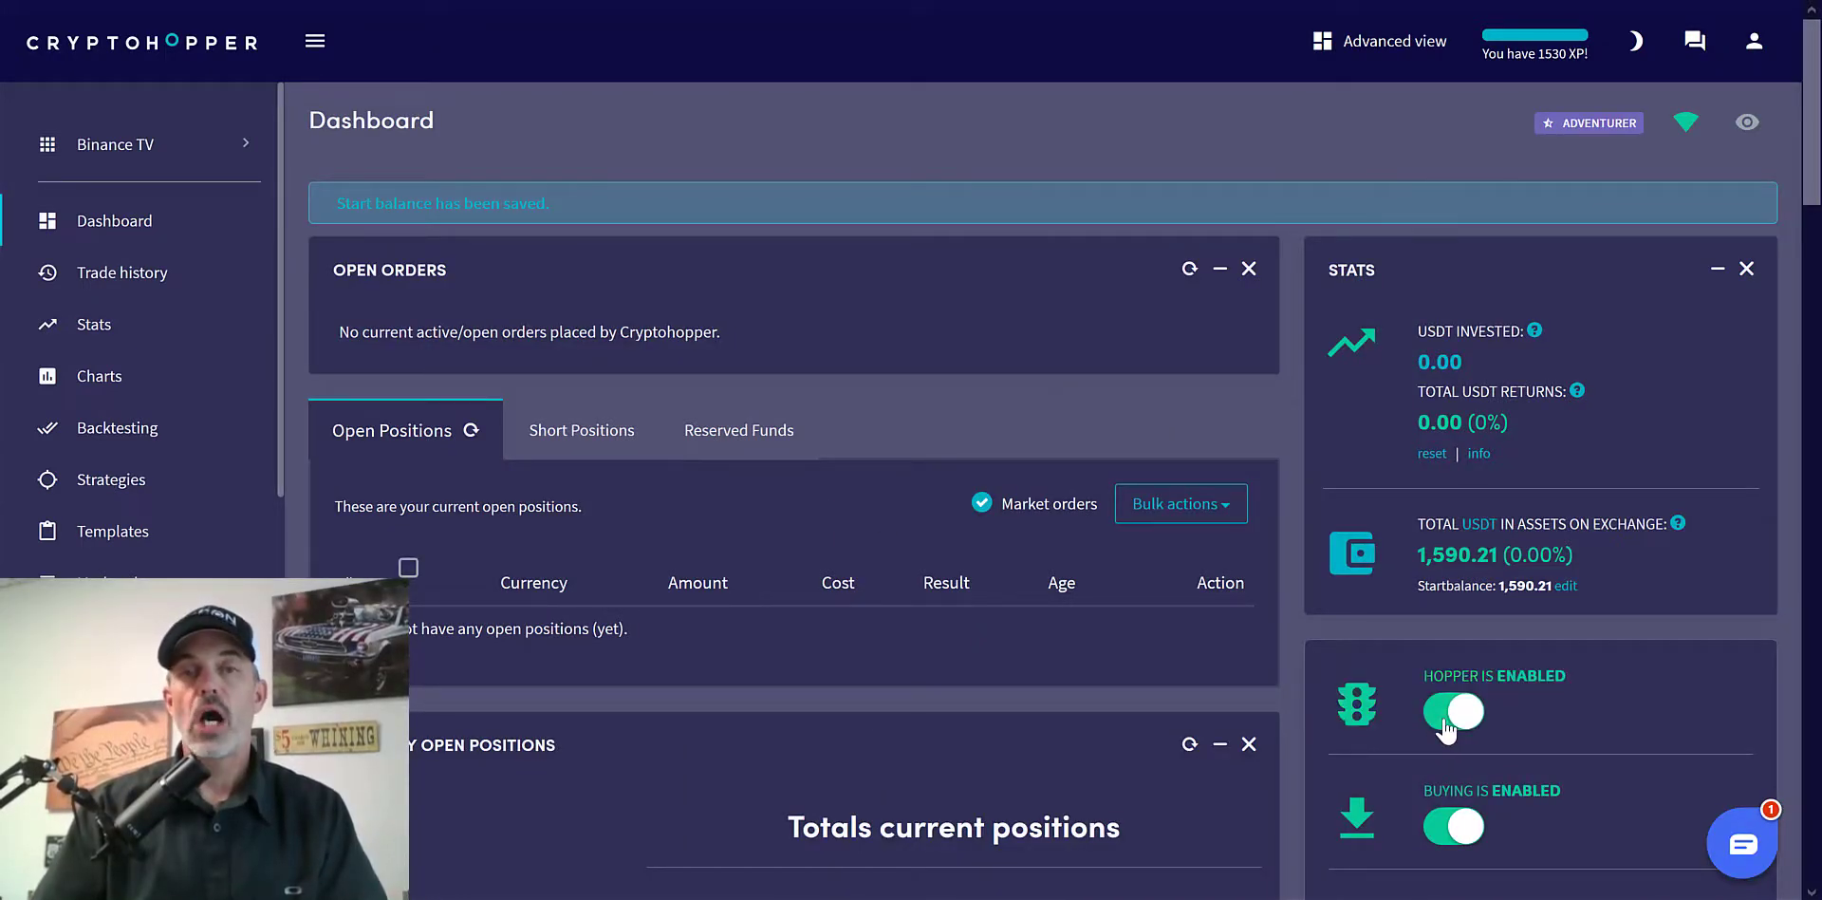